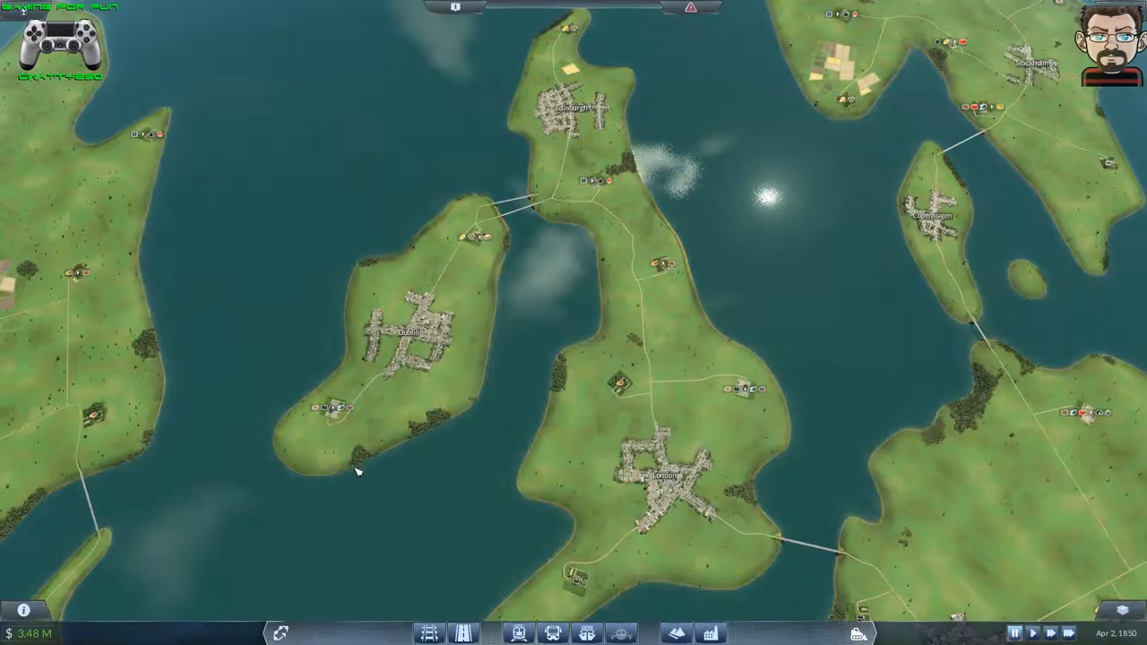
scroll(381, 505, down, 3)
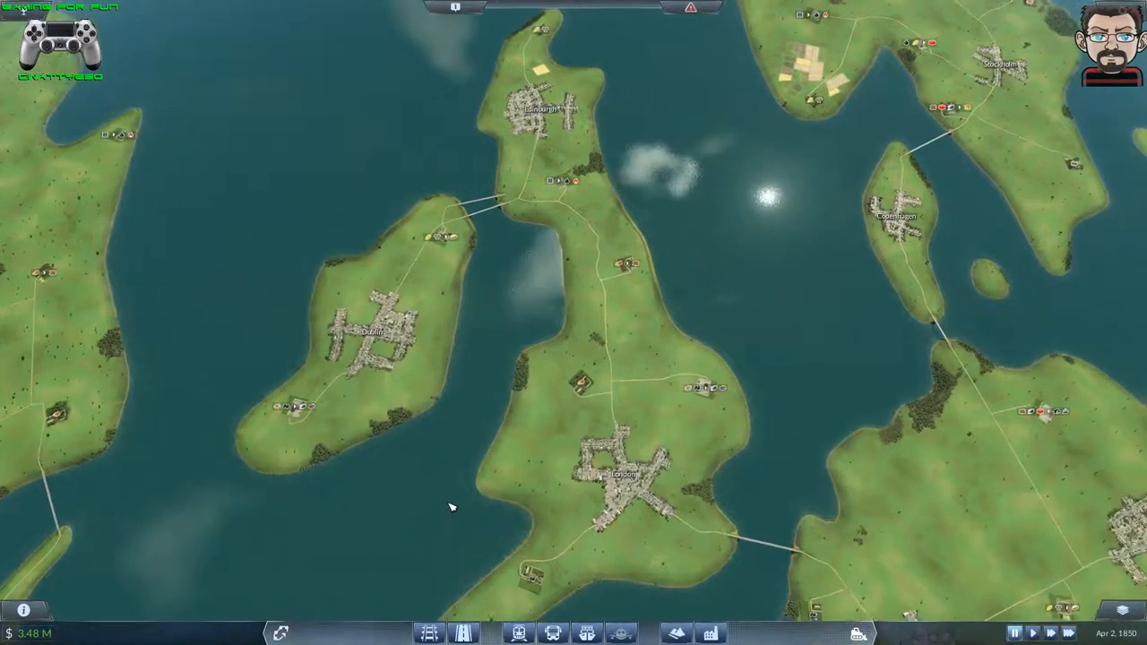
- Pan past Copenhagen and Edinburgh south through France and Italy to Rome, Algiers and the southern edge
drag(448, 430, 601, 4)
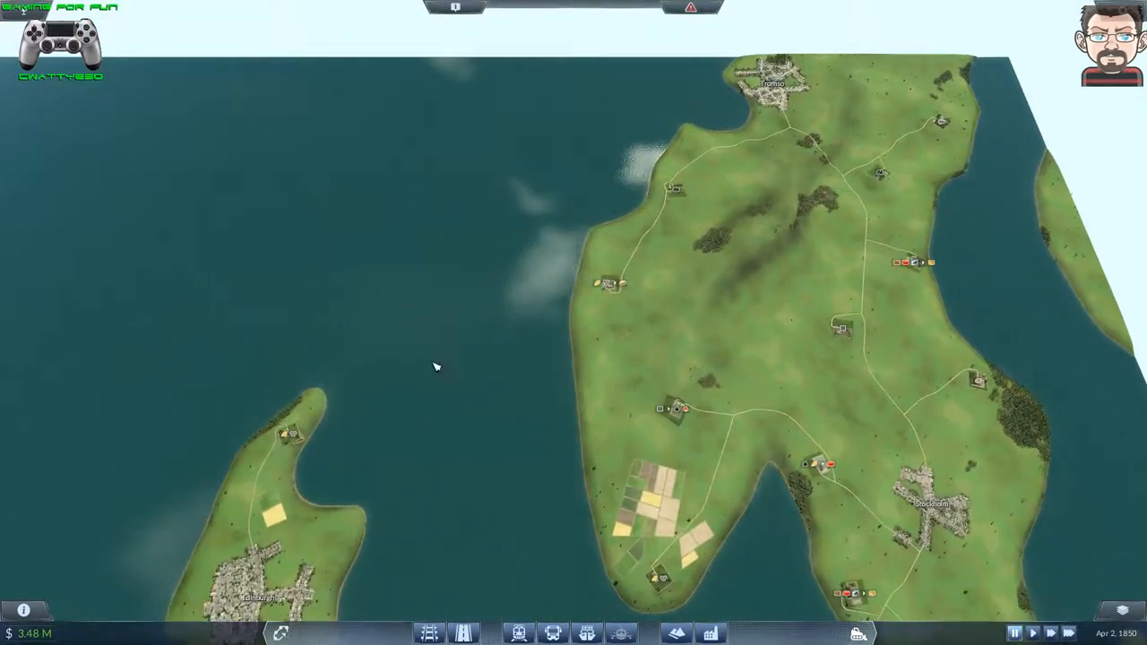
drag(437, 368, 715, 544)
scroll(700, 582, down, 3)
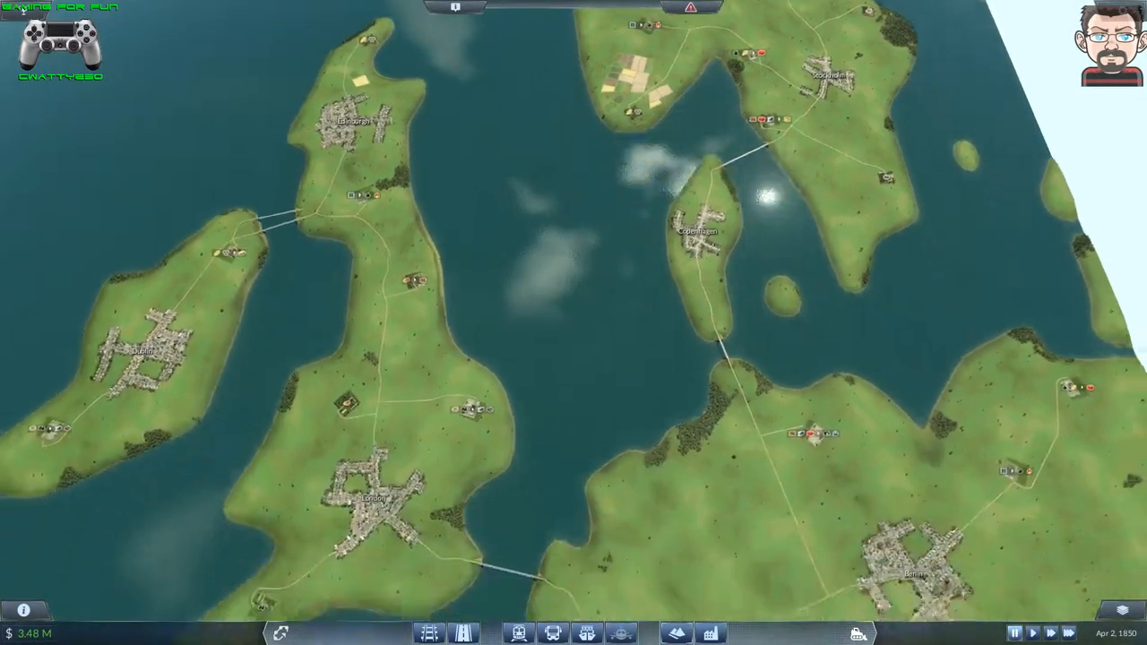
drag(573, 449, 573, 135)
drag(632, 358, 632, 134)
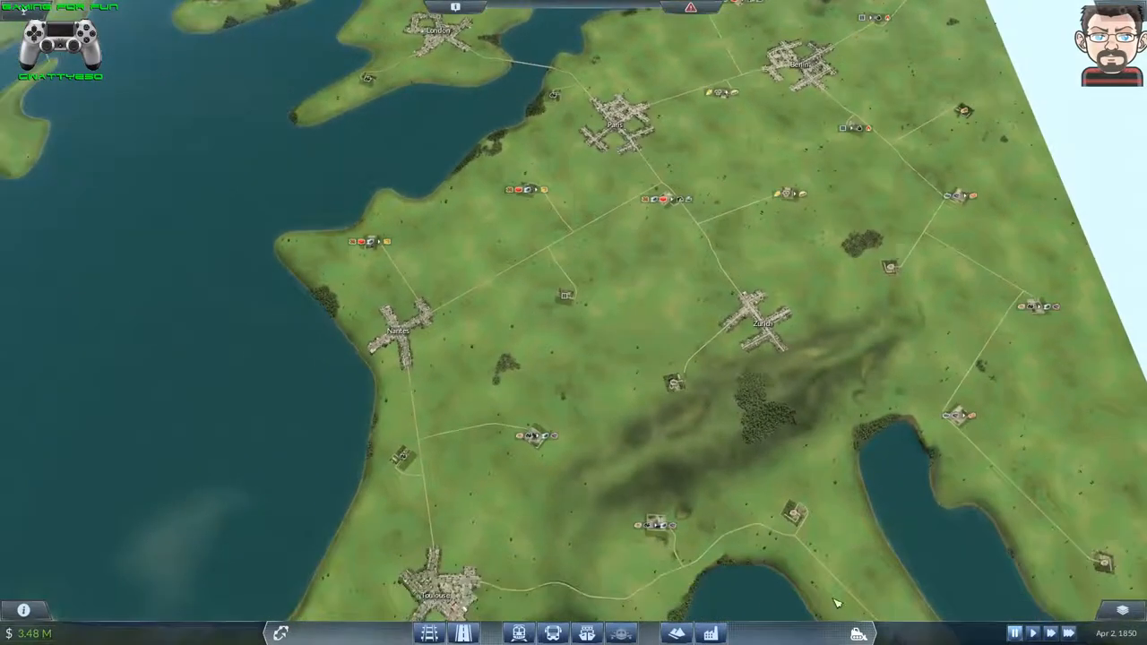
drag(632, 448, 632, 268)
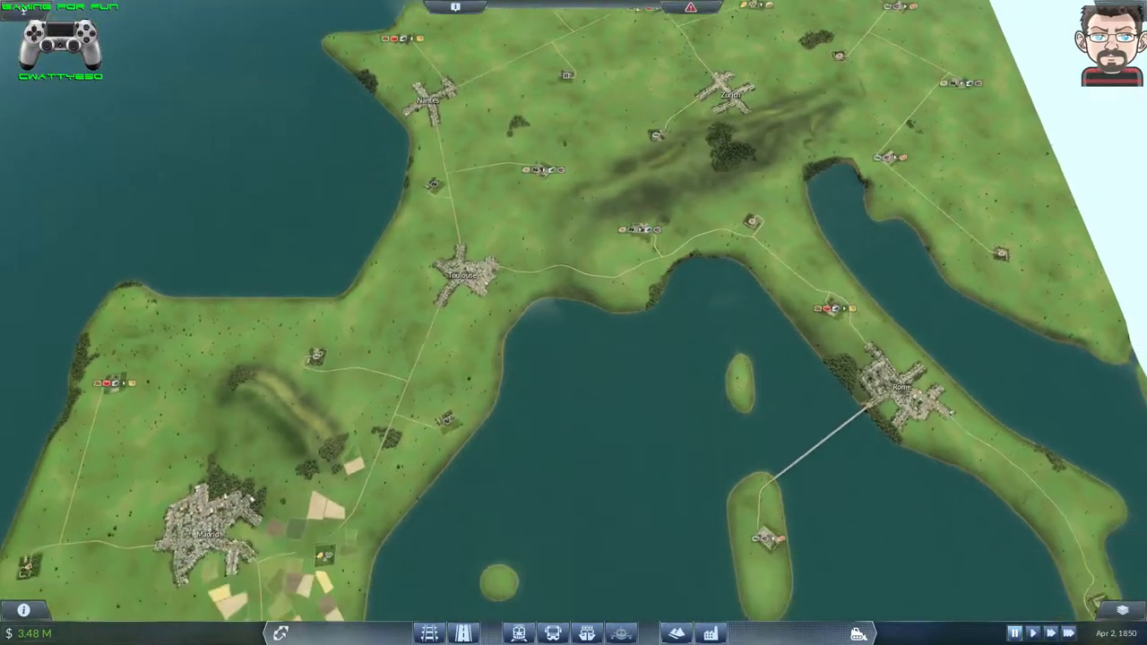
drag(868, 533, 574, 179)
drag(574, 538, 4, 191)
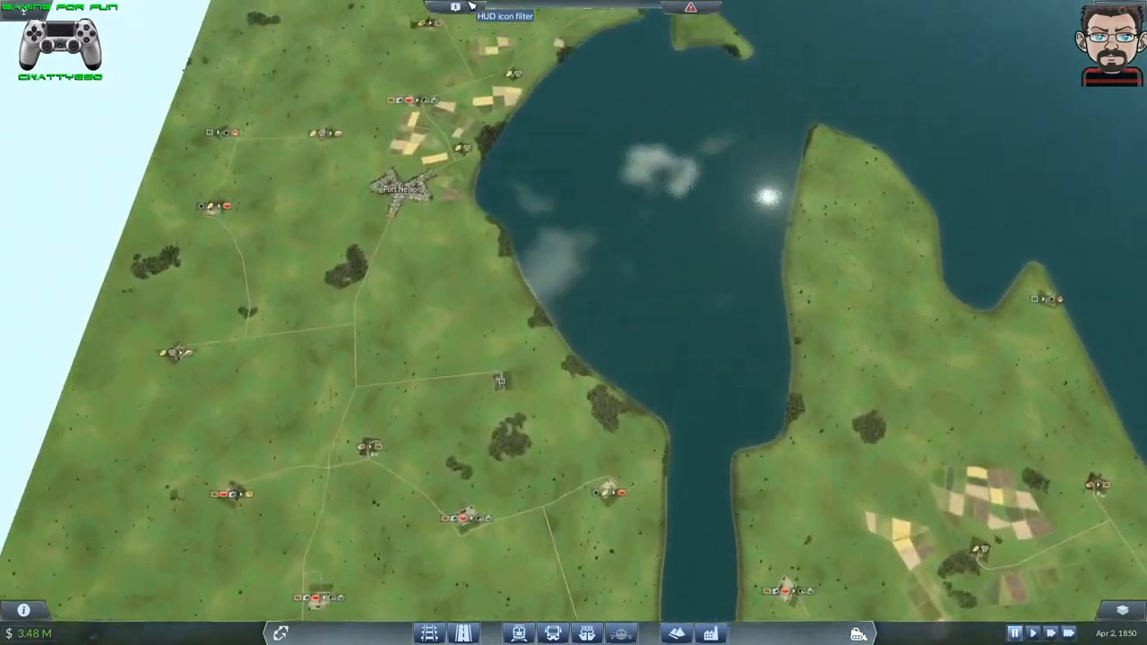
- Pan east across the bay past Port Nelson to bring Edinburgh and Paris into view
key(d)
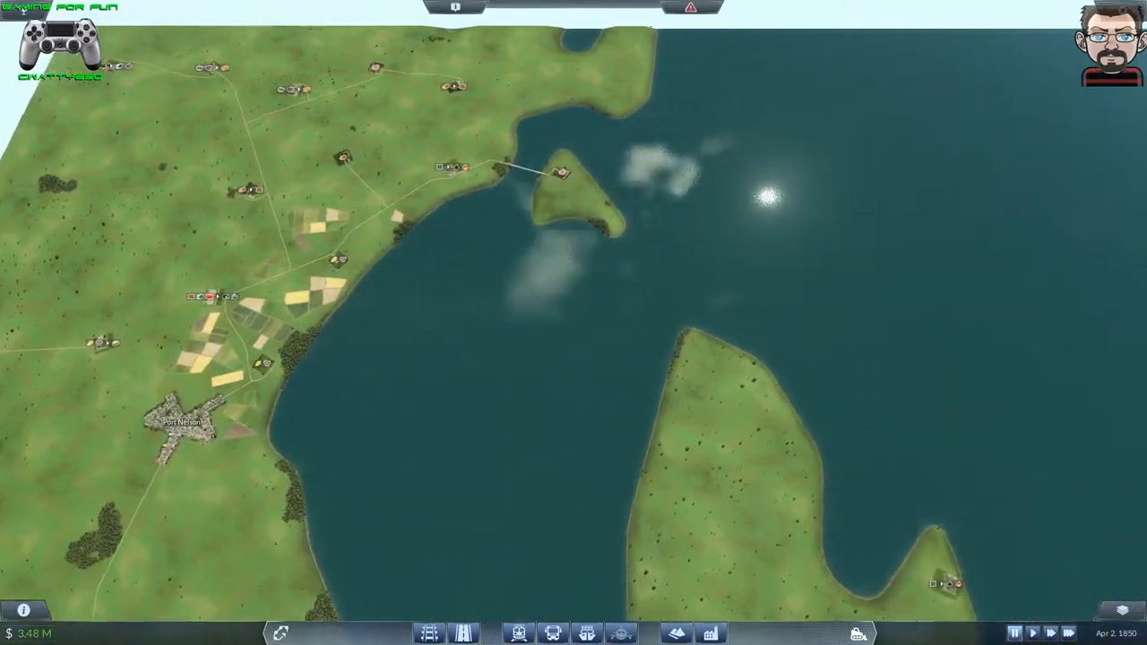
scroll(623, 508, down, 5)
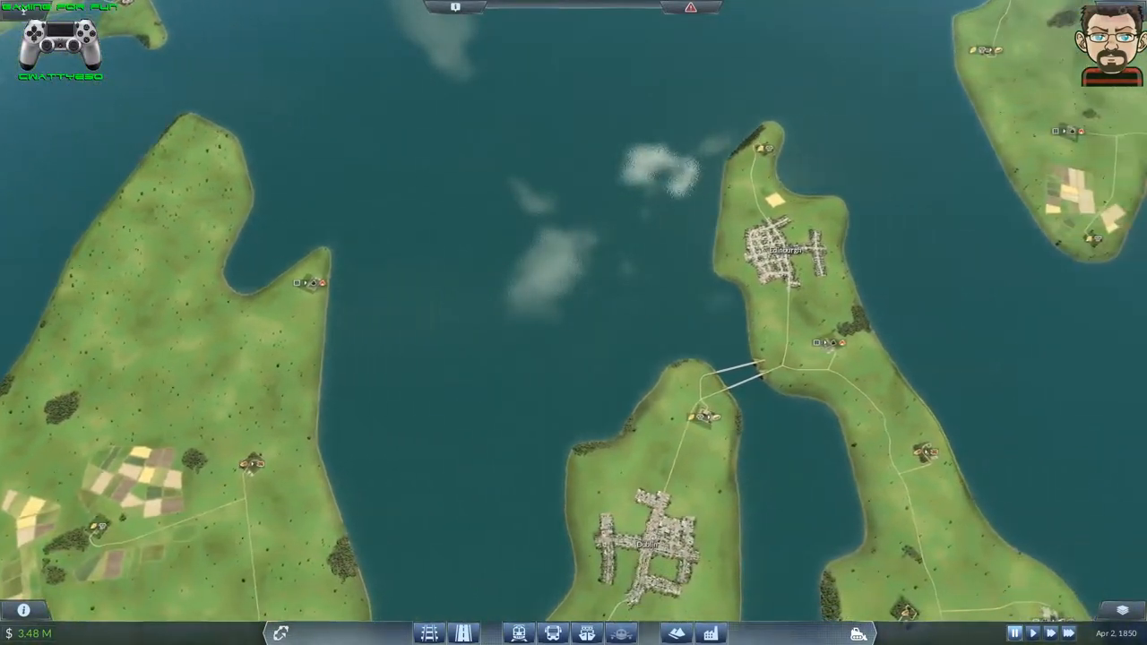
key(w)
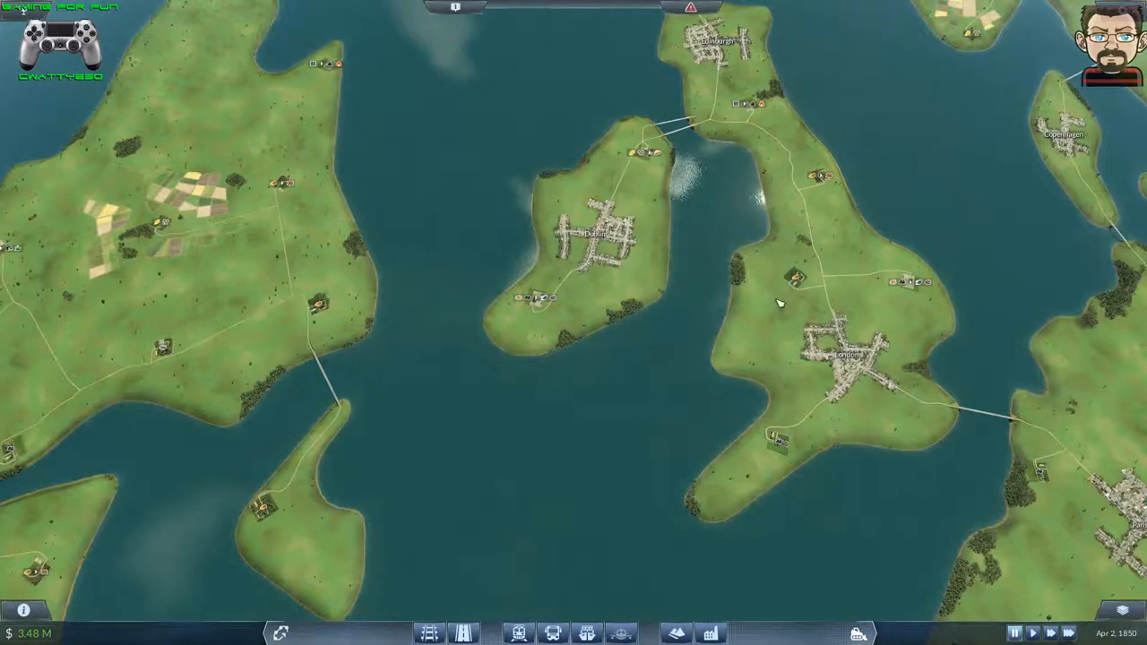
key(d)
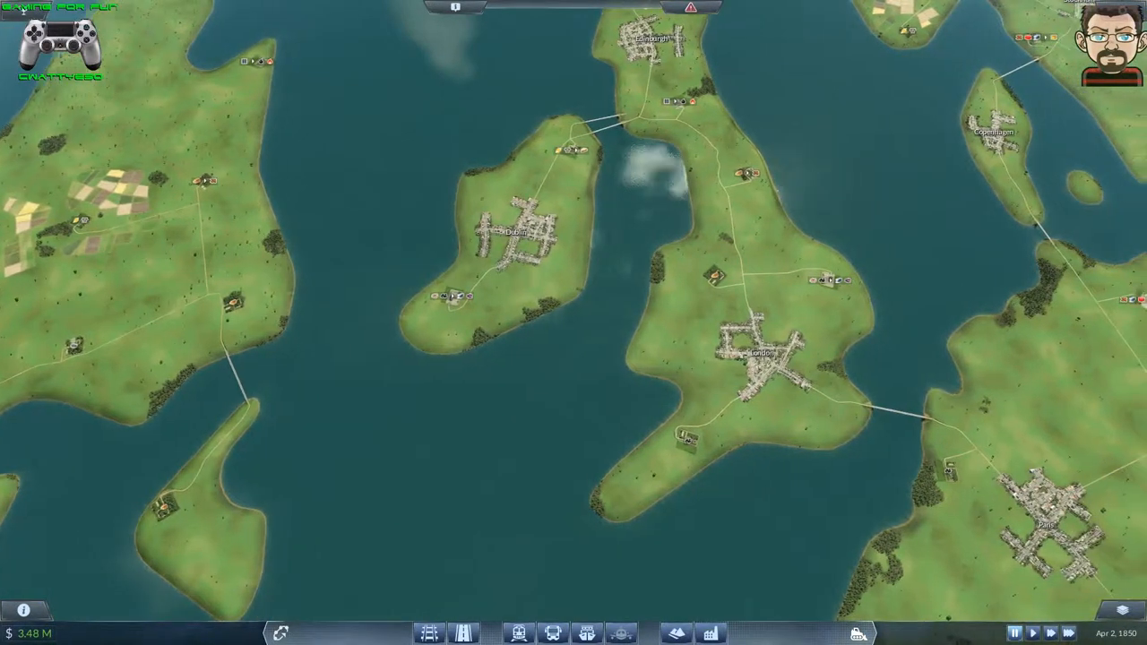
key(w)
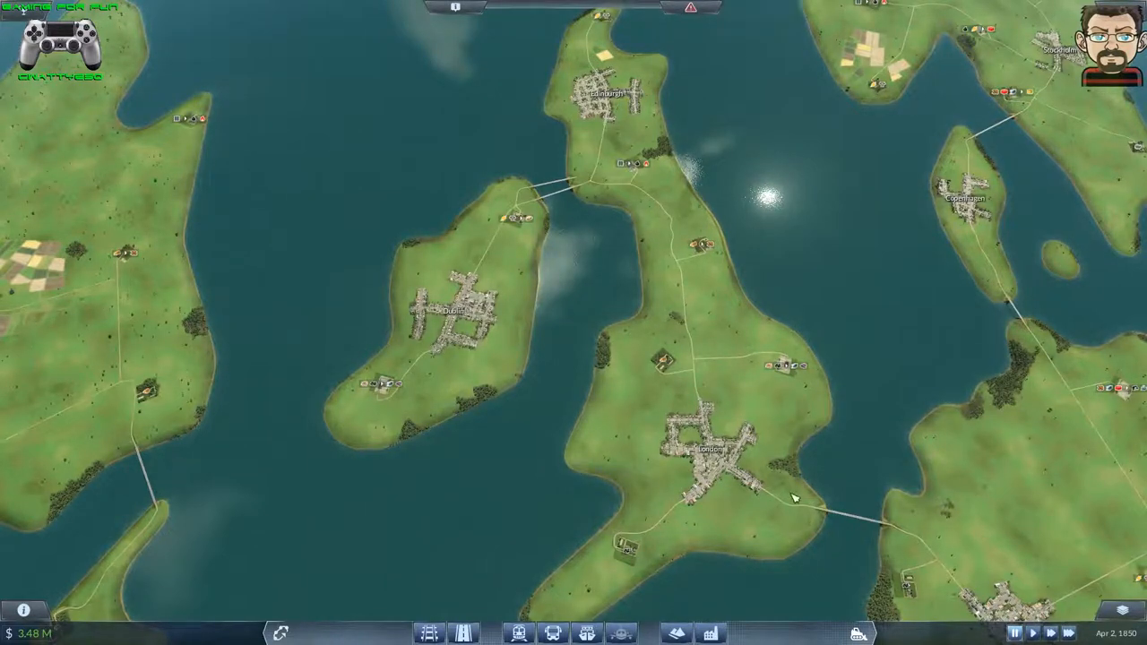
drag(794, 500, 363, 458)
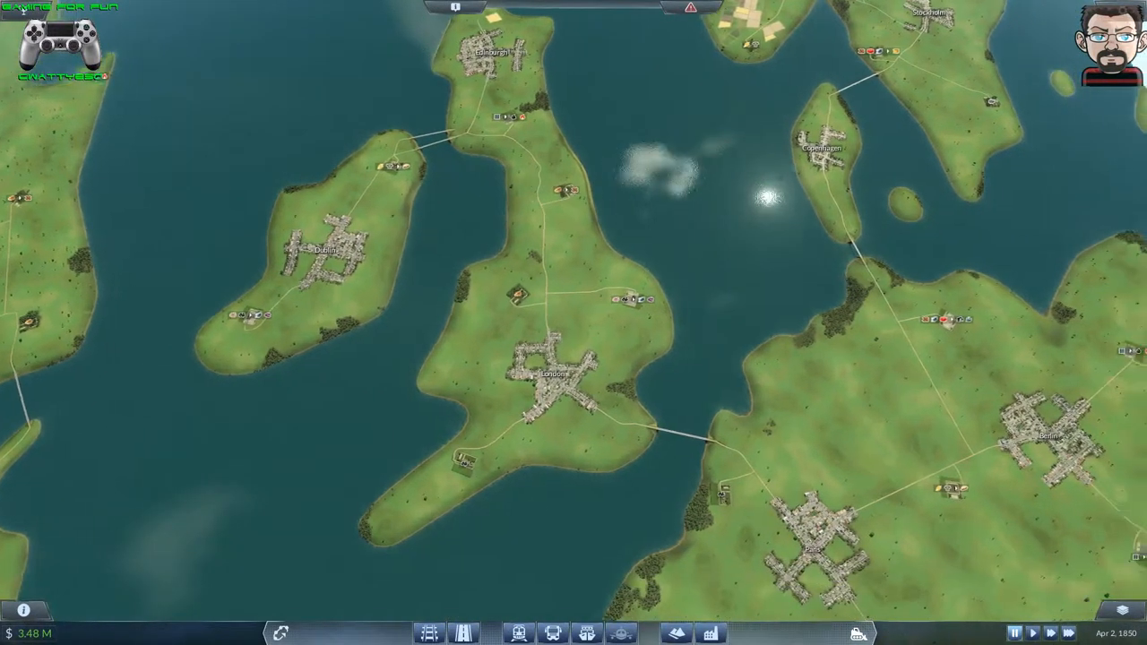
scroll(652, 61, down, 3)
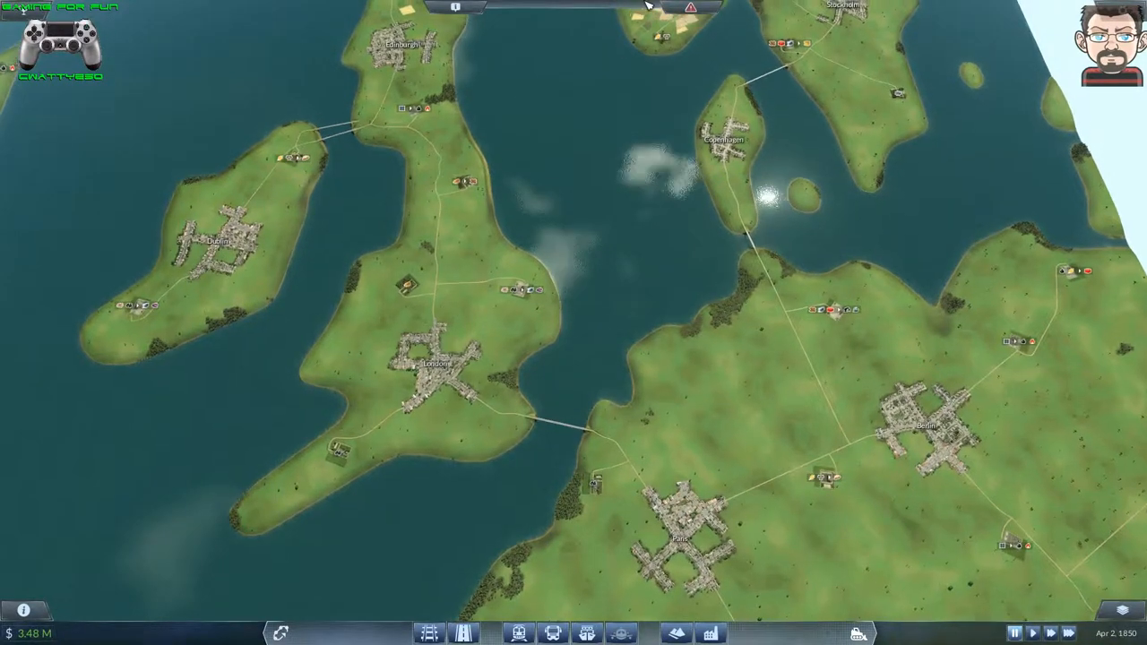
scroll(632, 20, up, 3)
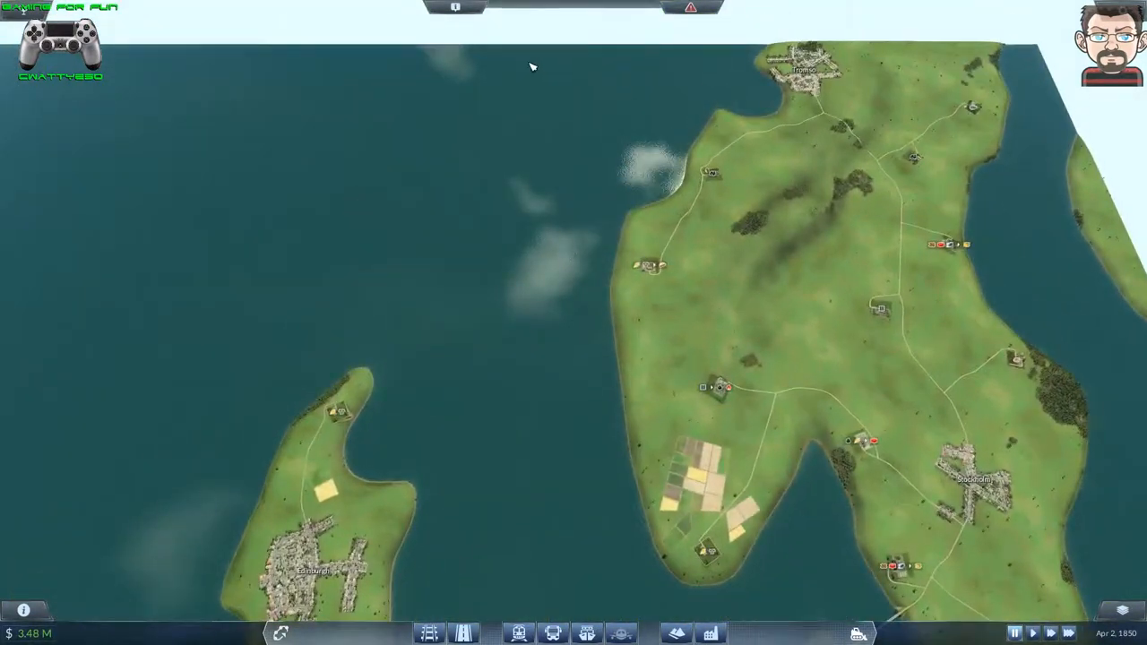
scroll(574, 323, down, 3)
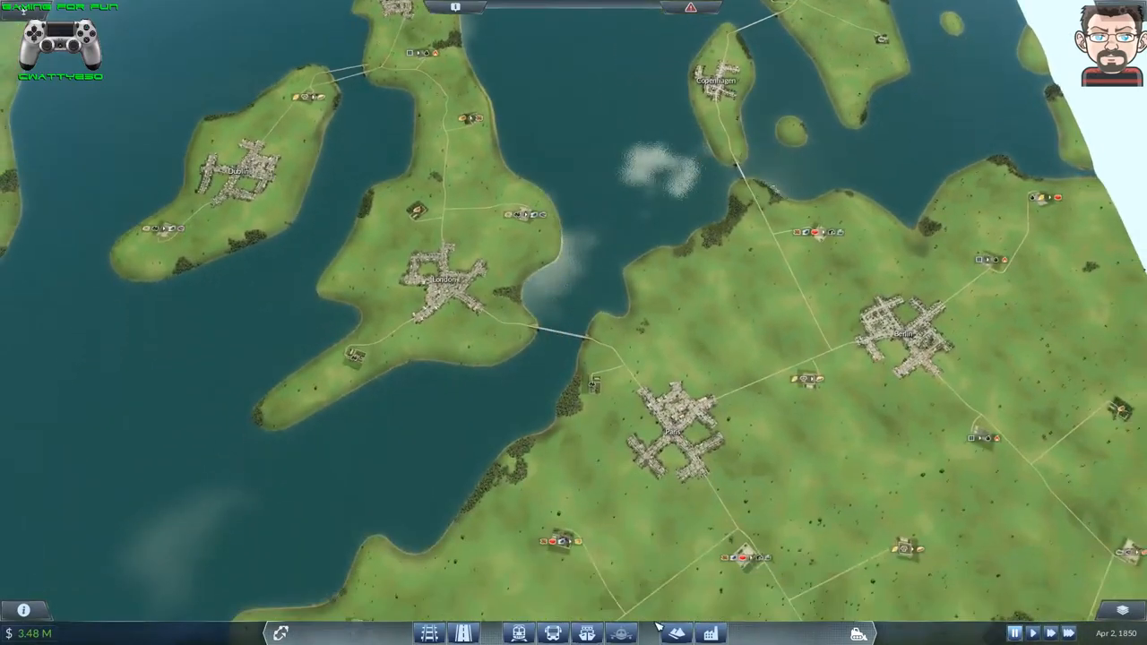
scroll(574, 323, up, 3)
- Pan south from London past Toulouse, Rome and Algiers, then west to the Atlanta and Miami landmass
key(Down)
key(Down)
key(Down)
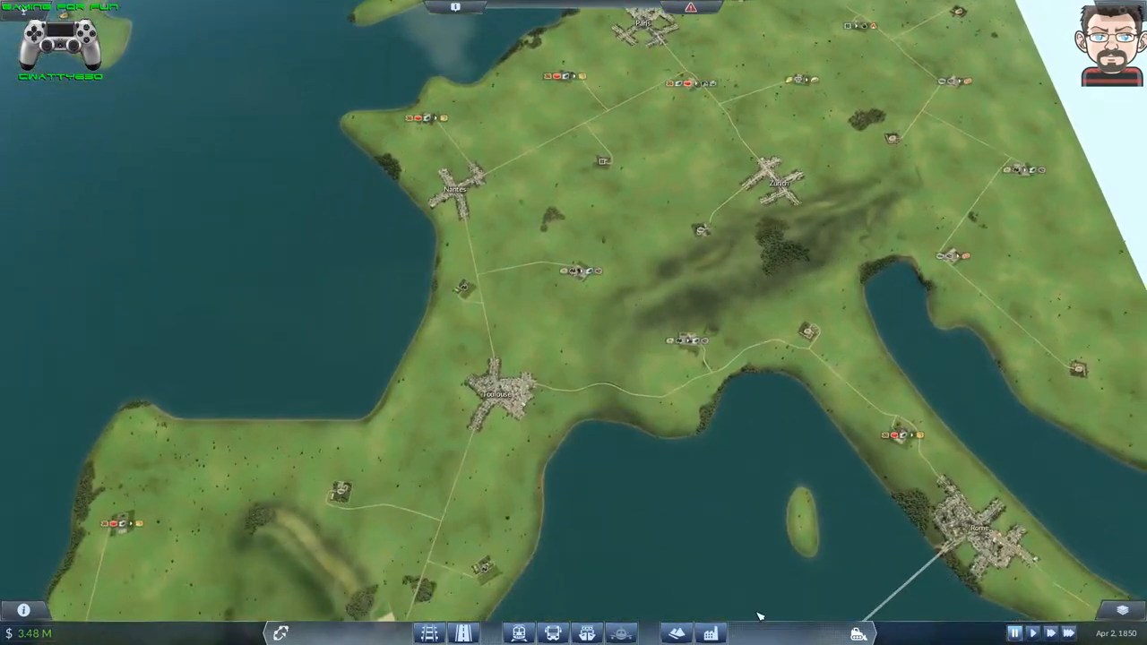
key(Down)
scroll(574, 322, down, 3)
key(Down)
key(Down)
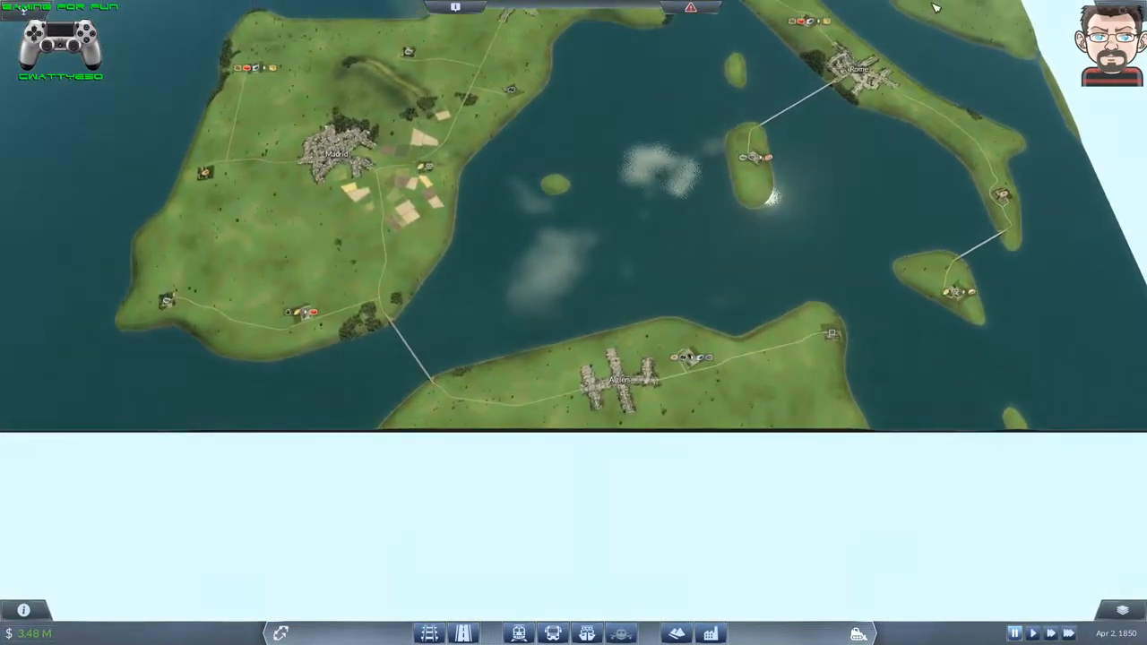
scroll(932, 70, up, 2)
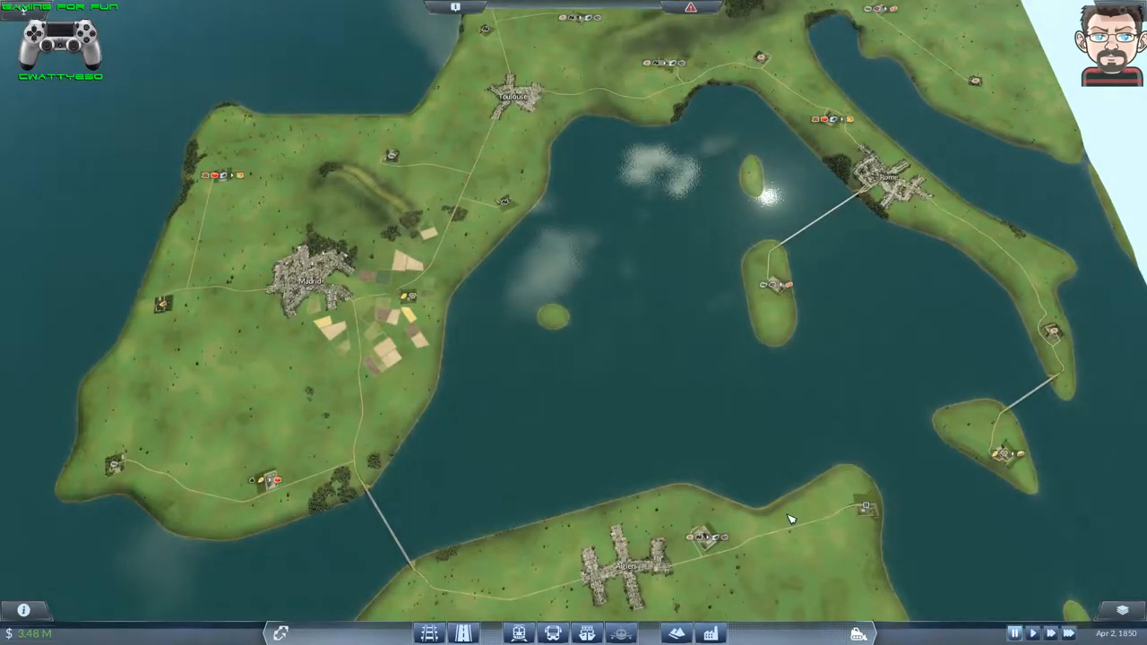
key(Down)
key(Down)
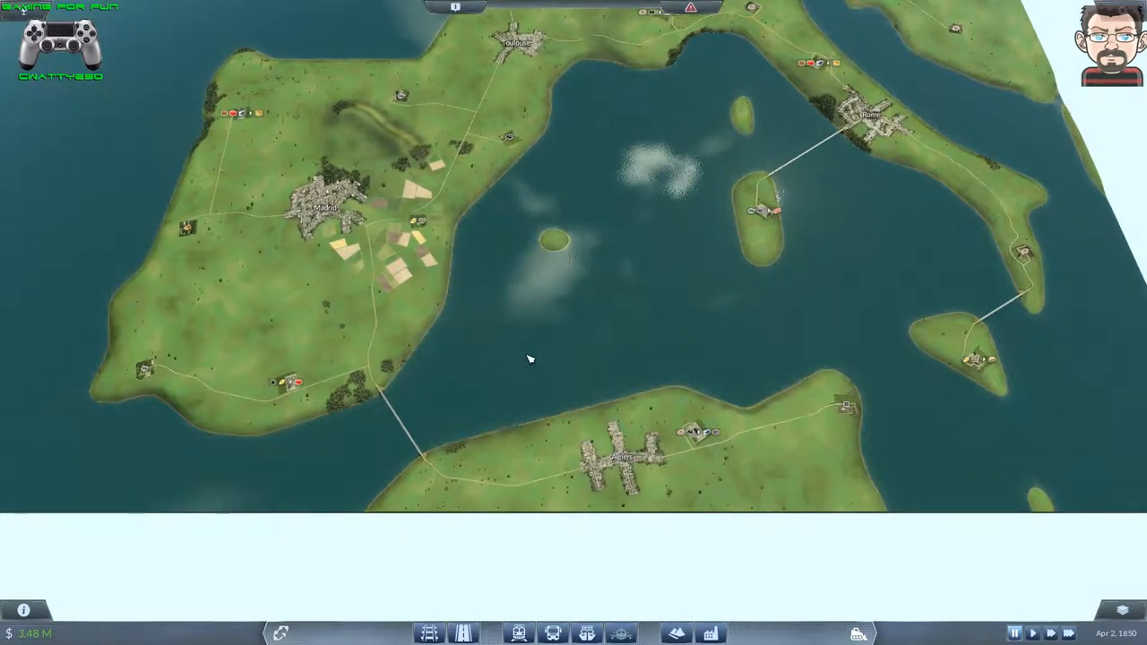
key(Left)
key(Left)
key(Left)
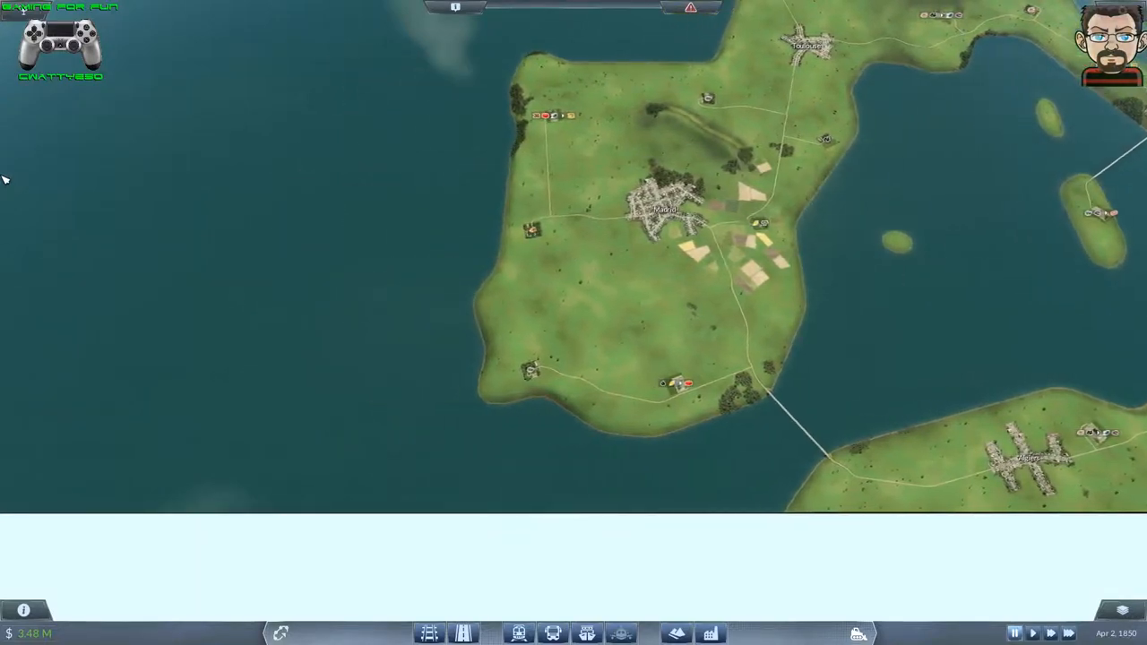
key(Left)
key(Left)
key(Left)
key(Left)
key(Left)
key(Left)
key(Left)
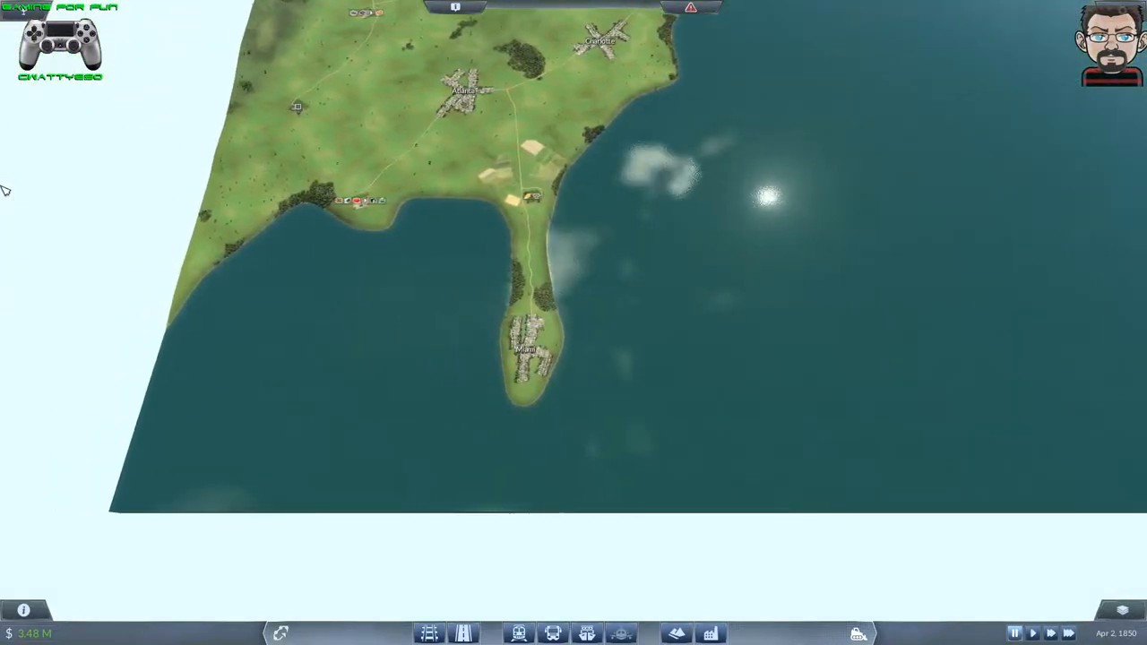
key(Left)
- Pan north from Miami past Kansas City, New York, Chicago and Toronto to Port Nelson and the lake
key(Up)
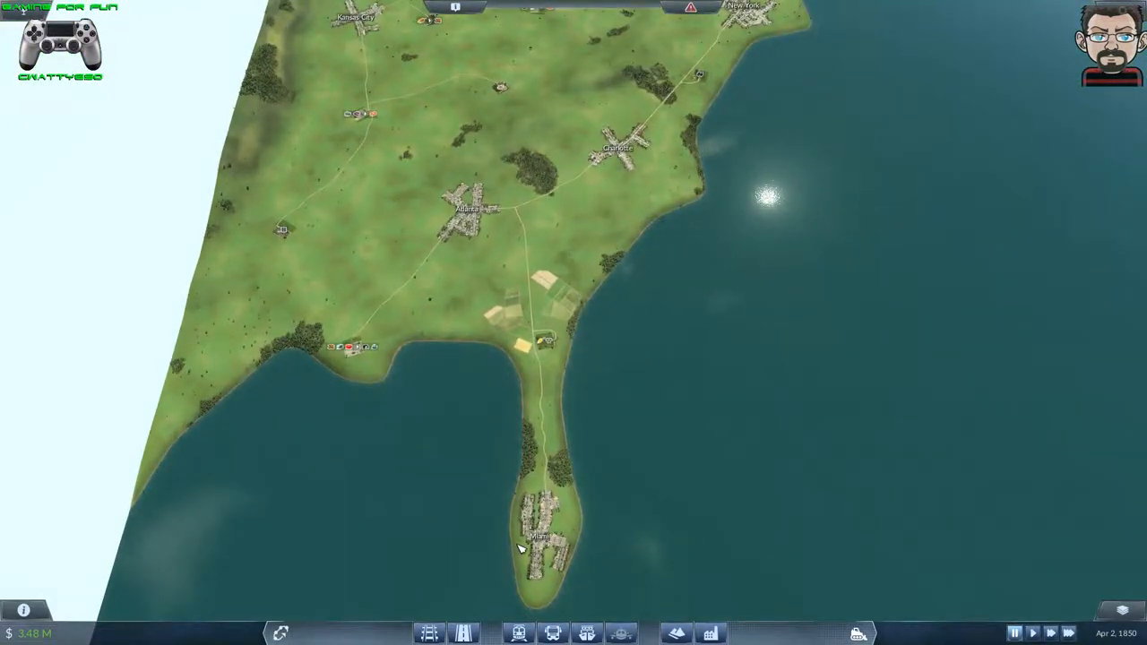
key(Up)
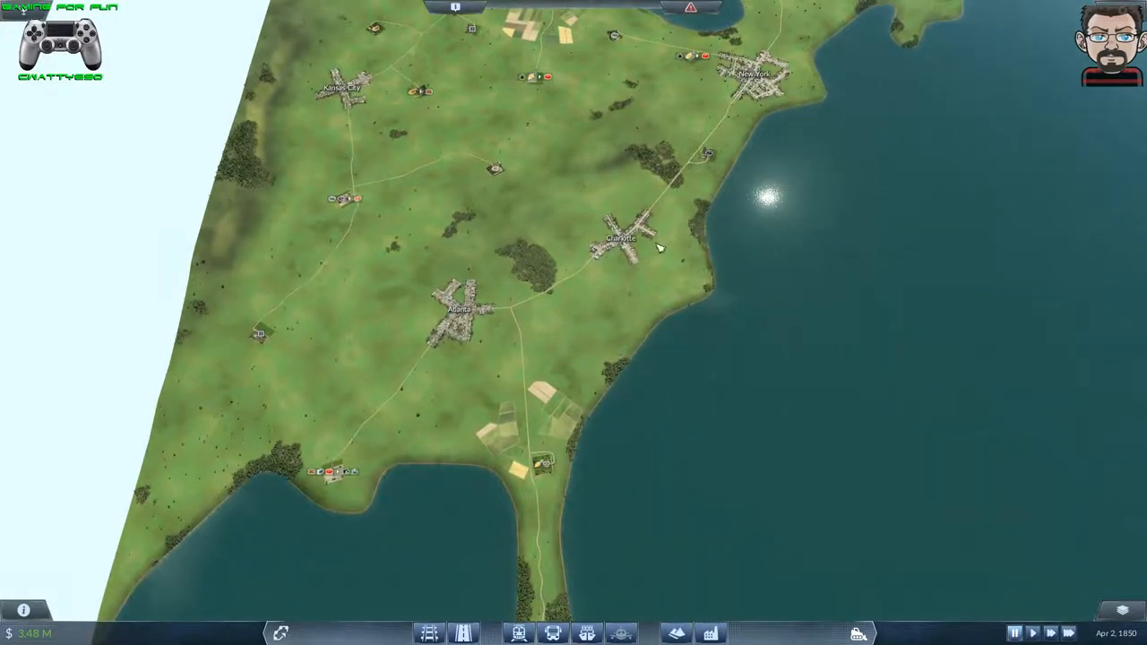
key(Up)
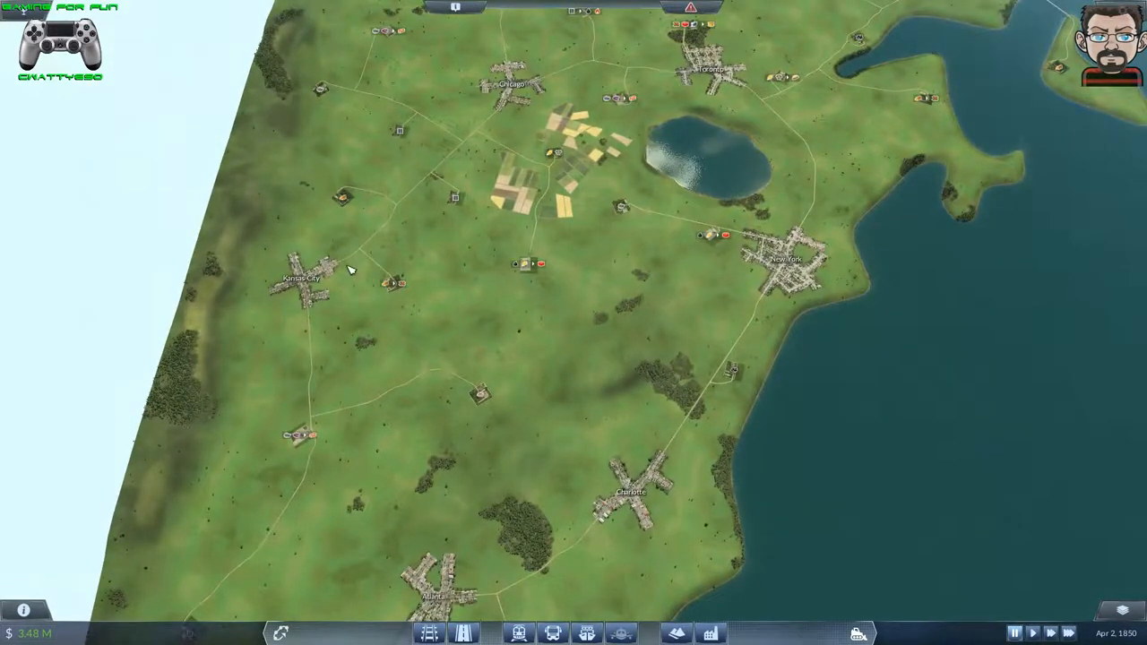
scroll(350, 268, down, 2)
key(Up)
key(Up)
scroll(351, 268, up, 2)
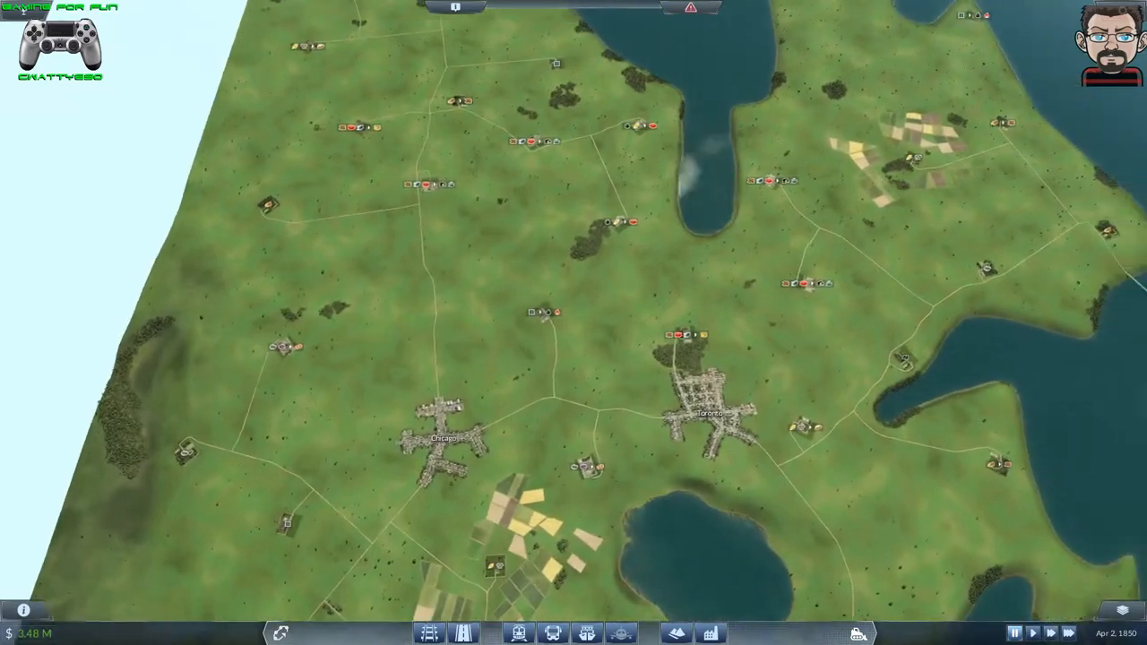
key(Up)
key(Up)
key(Up)
key(Up)
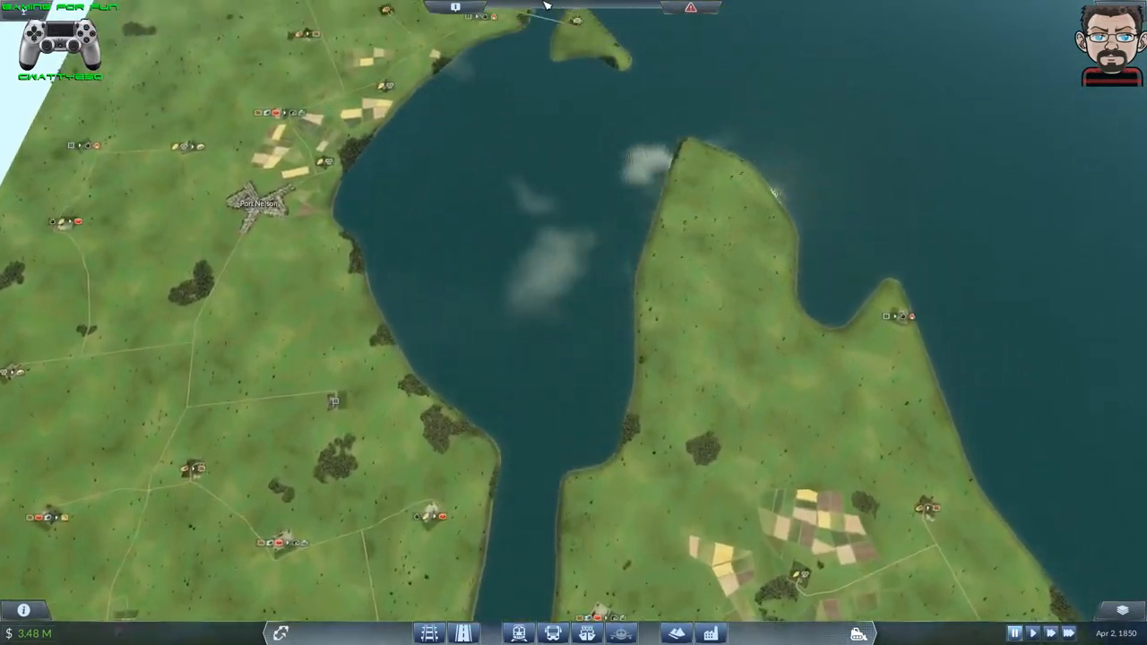
key(Up)
key(Up)
key(Up)
key(Up)
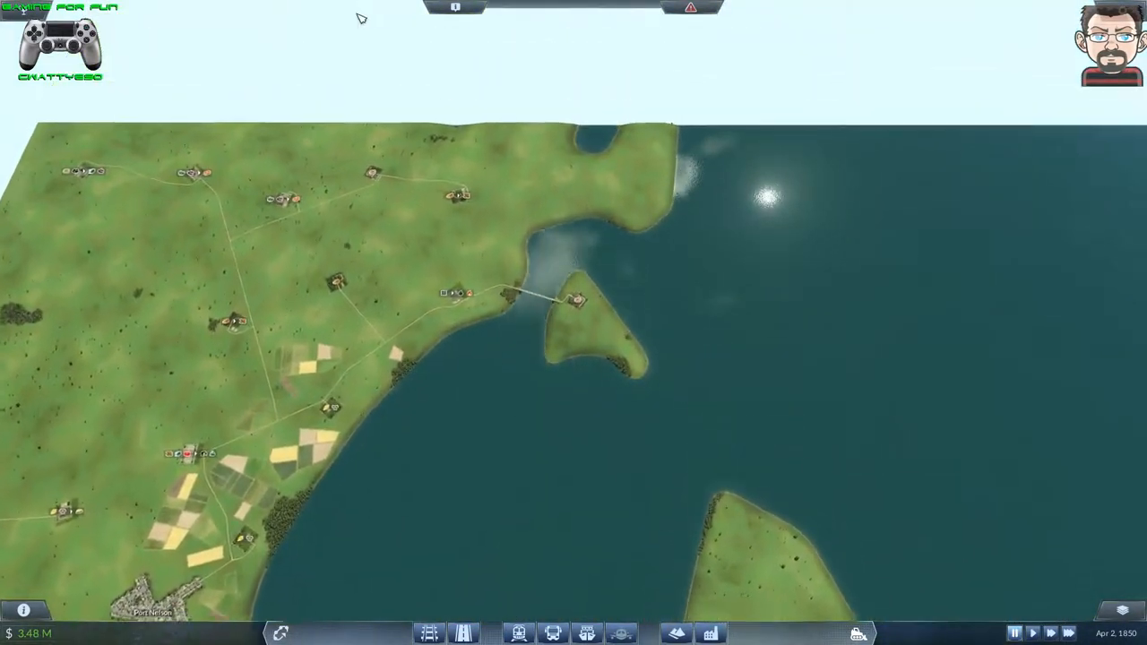
- Pan south from Port Nelson past Toronto, New York and Kansas City to Charlotte, Atlanta and the Miami peninsula
key(Down)
key(Down)
key(Down)
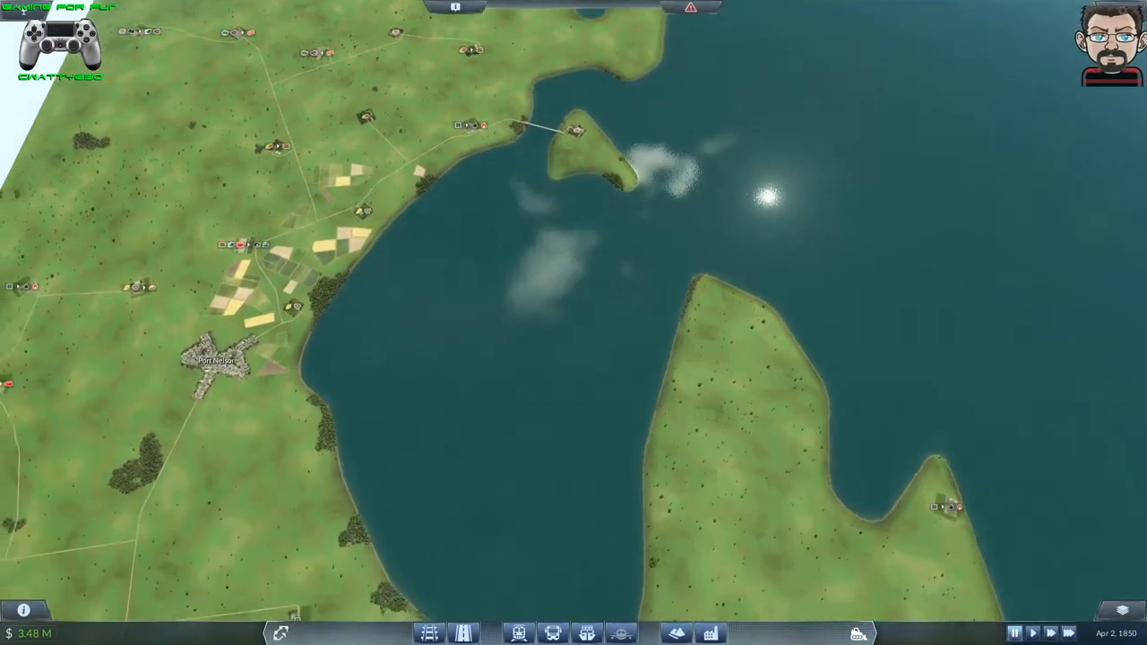
key(Down)
key(Down)
key(Down)
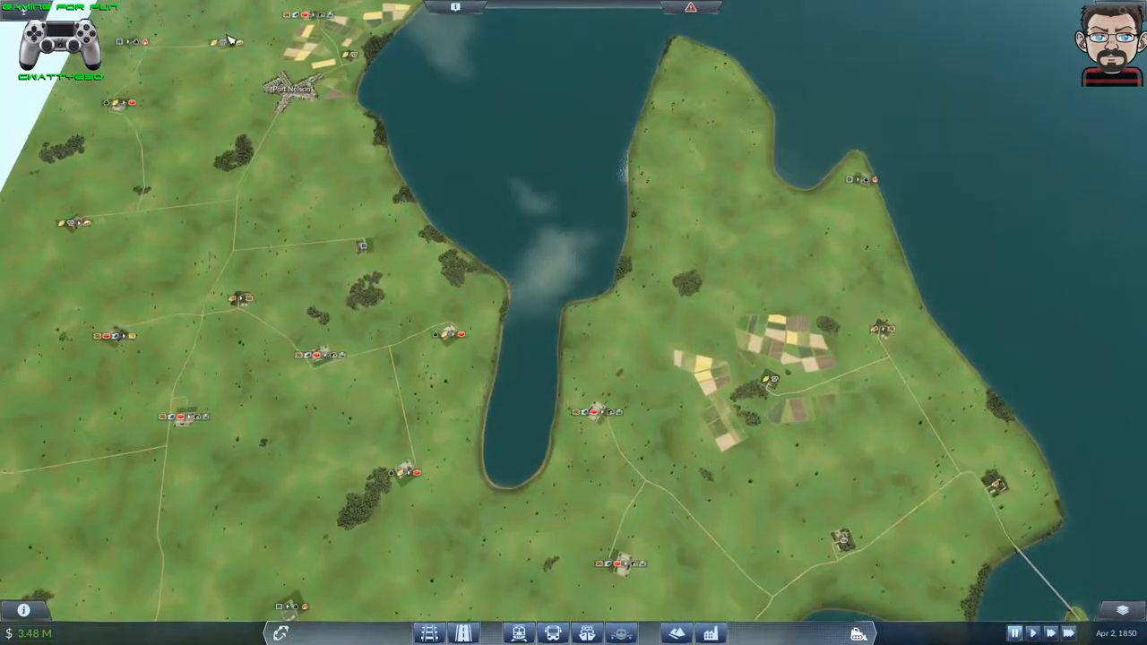
key(Down)
key(Down)
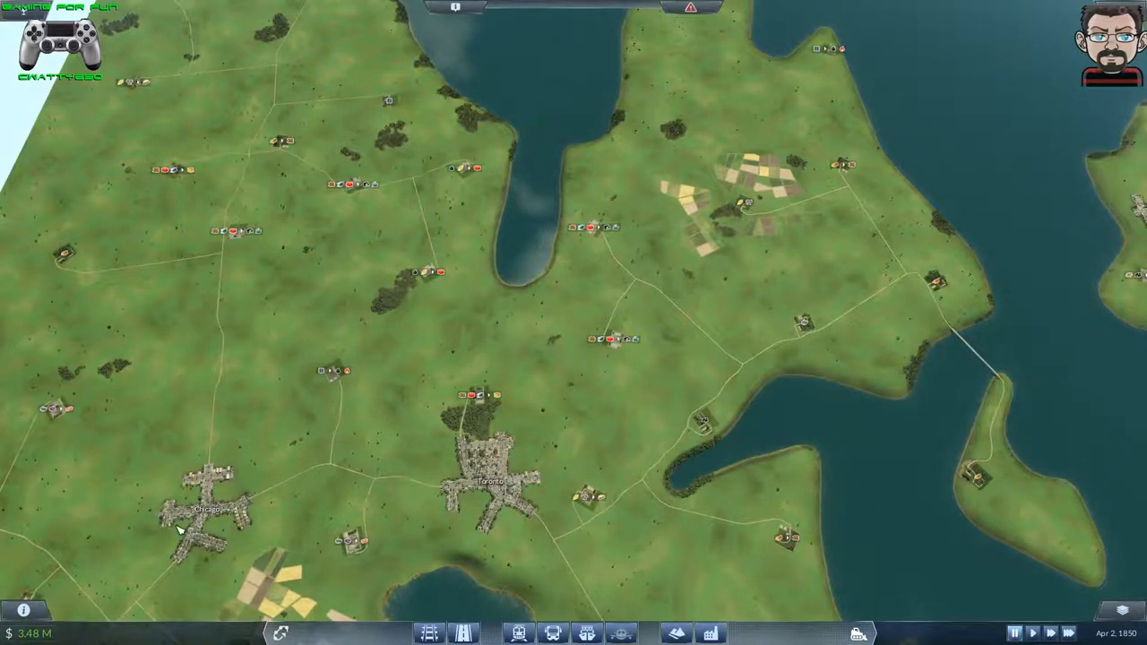
key(Down)
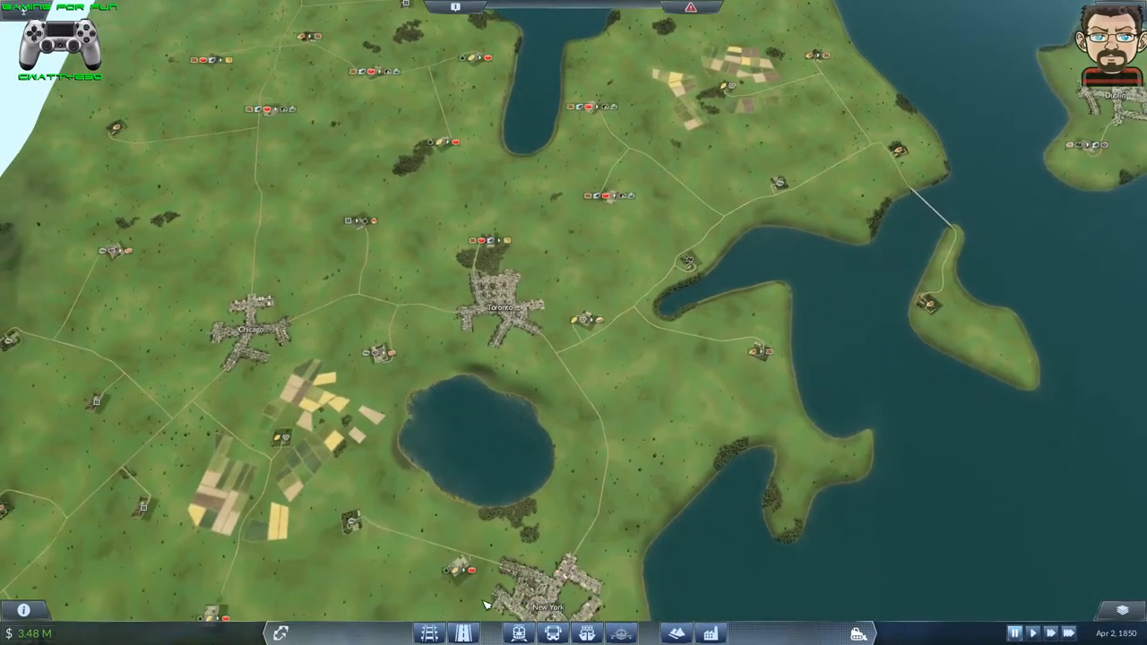
key(Down)
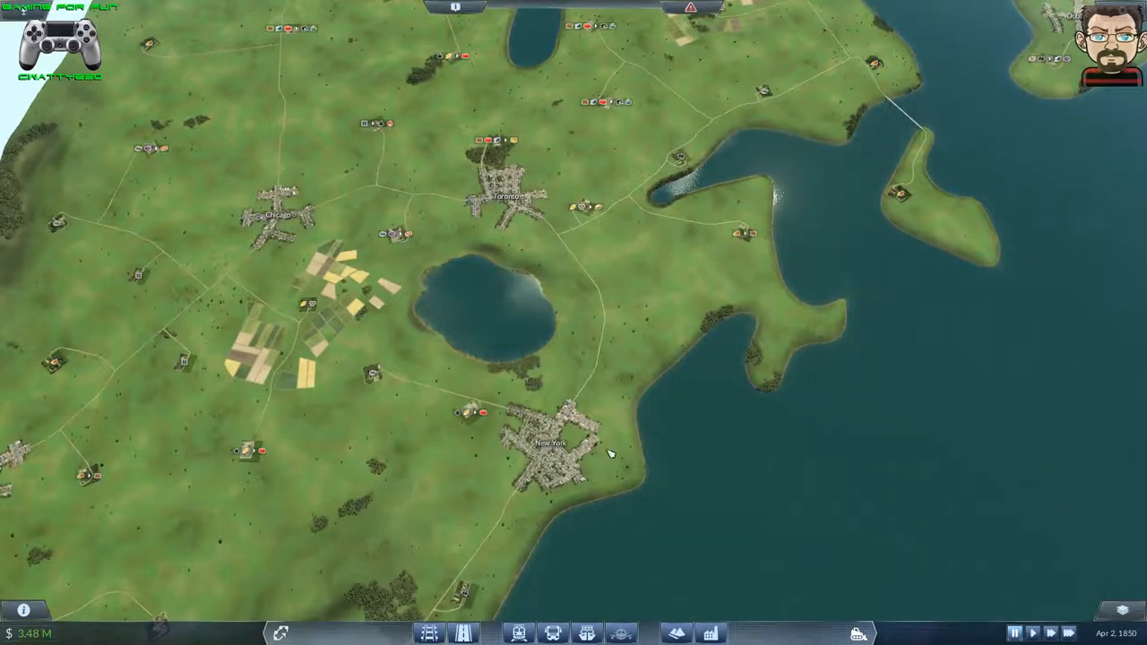
scroll(565, 443, down, 2)
key(Left)
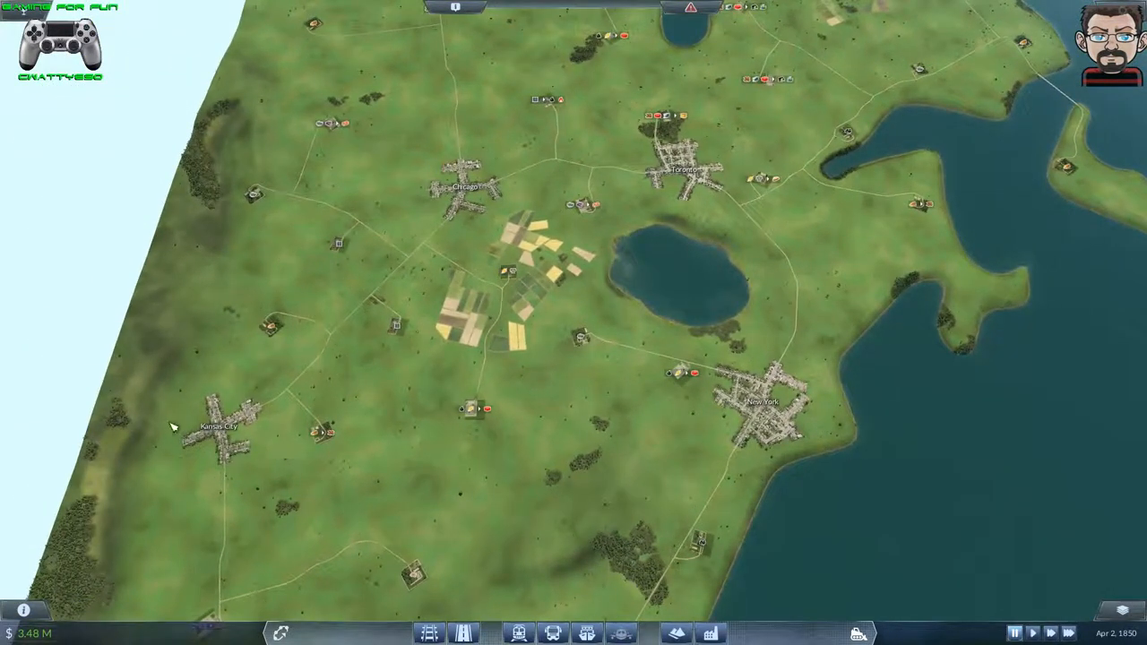
key(Down)
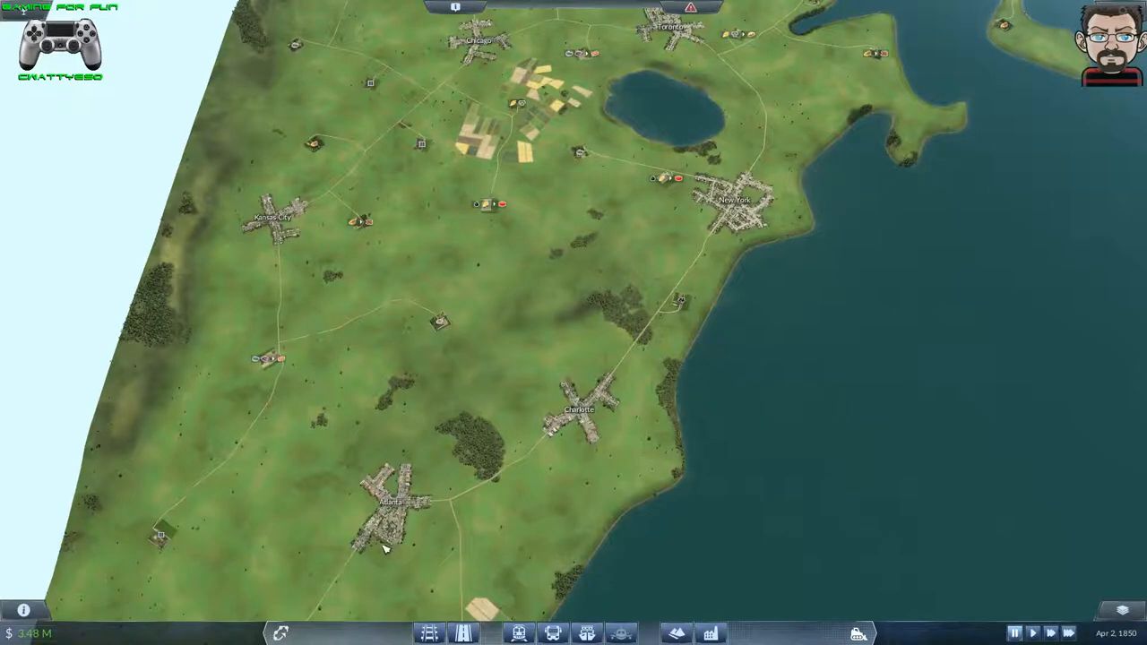
key(Down)
key(Down)
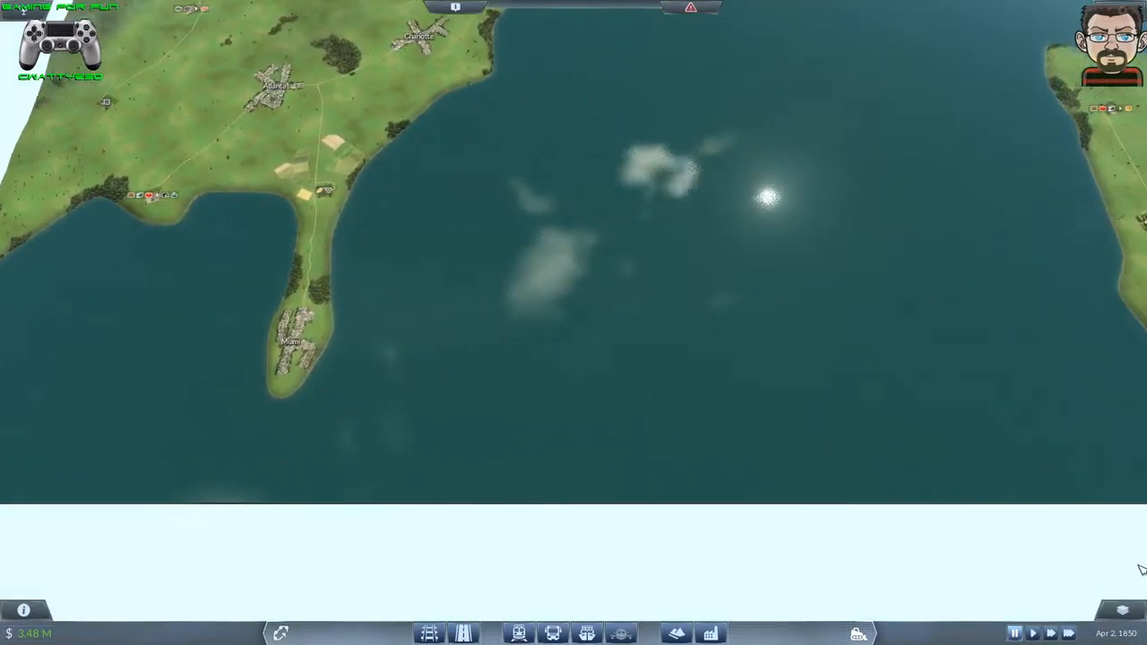
key(Up)
- Pan north over the Dublin and London islands to Copenhagen, Stockholm and the Tromso island
key(Up)
key(Up)
key(Up)
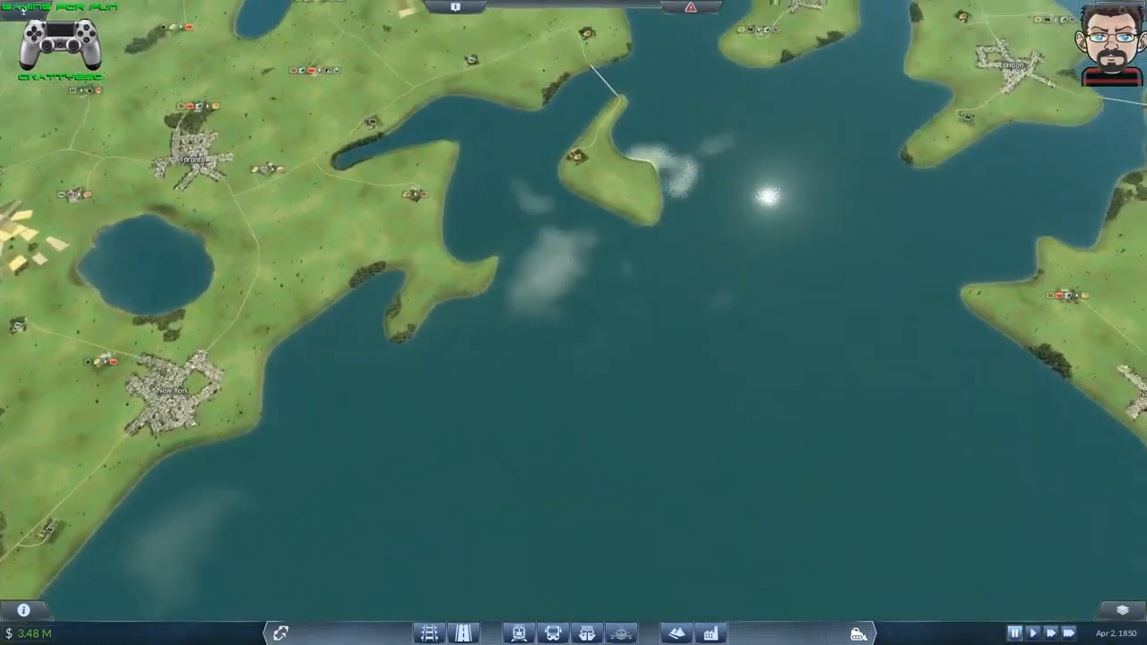
key(Up)
scroll(717, 251, up, 3)
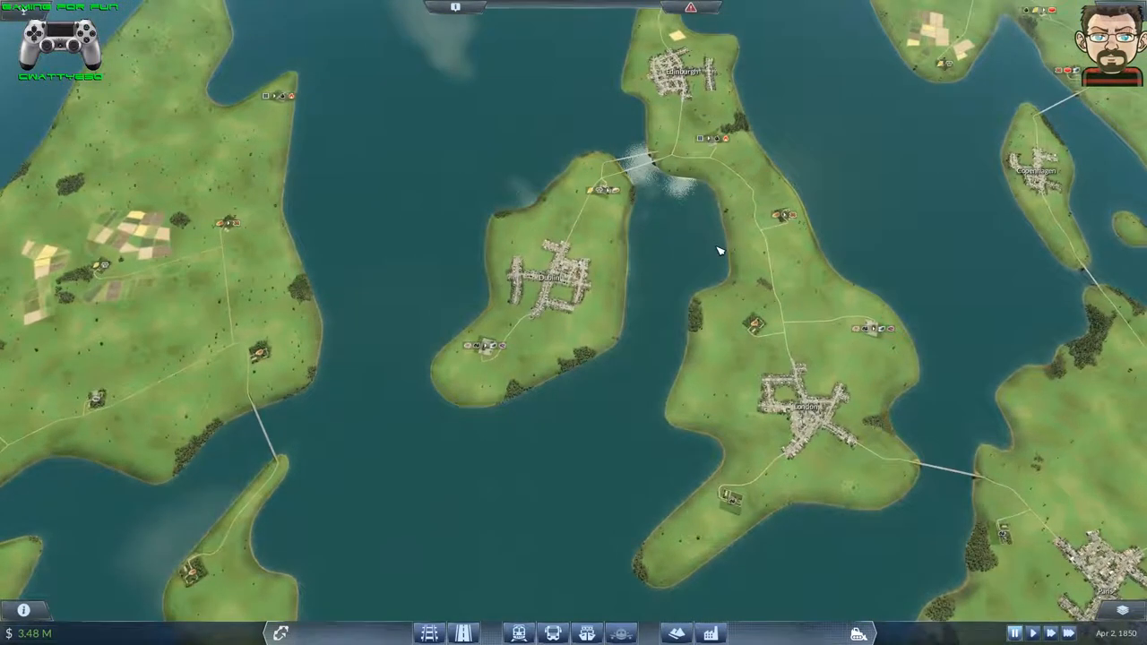
key(Up)
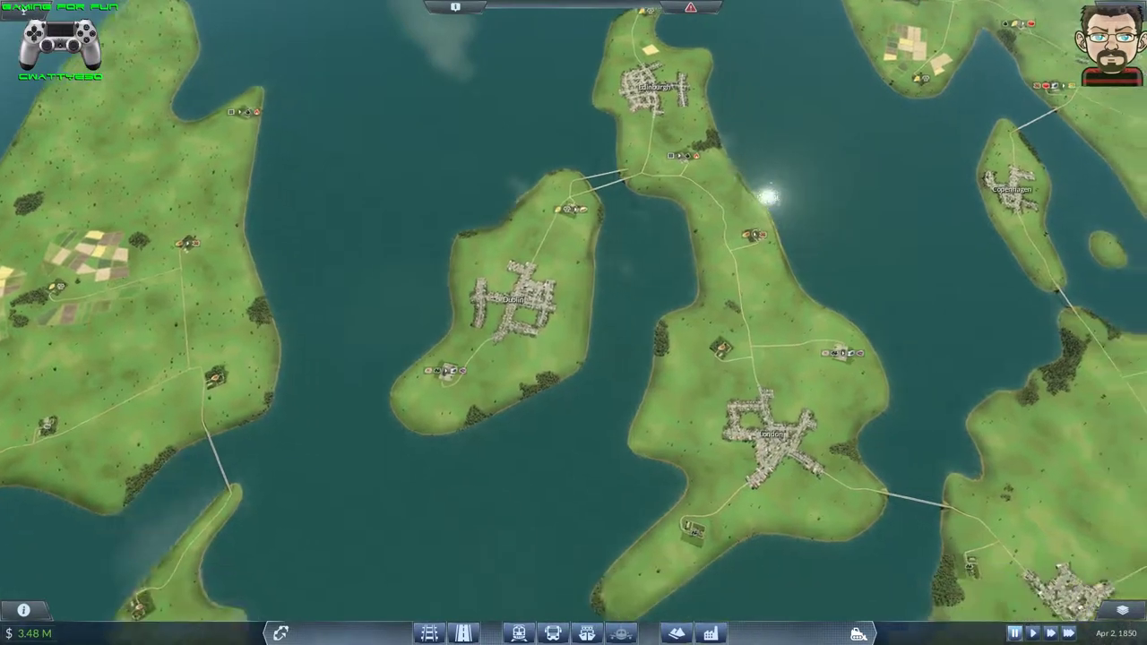
drag(847, 439, 739, 436)
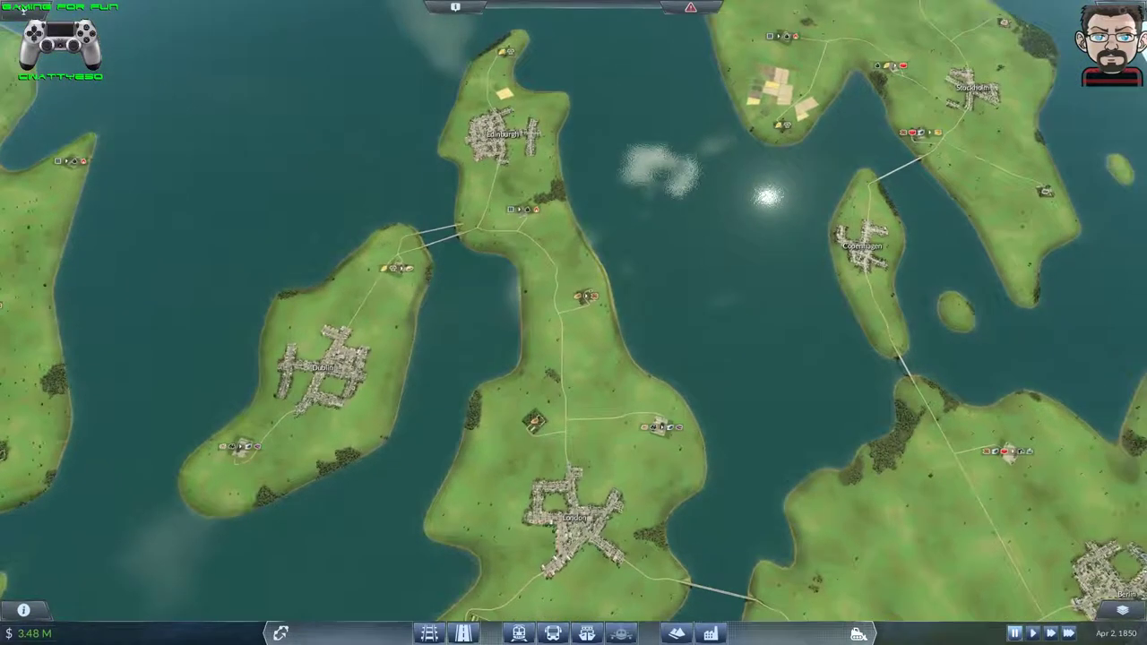
drag(564, 430, 269, 583)
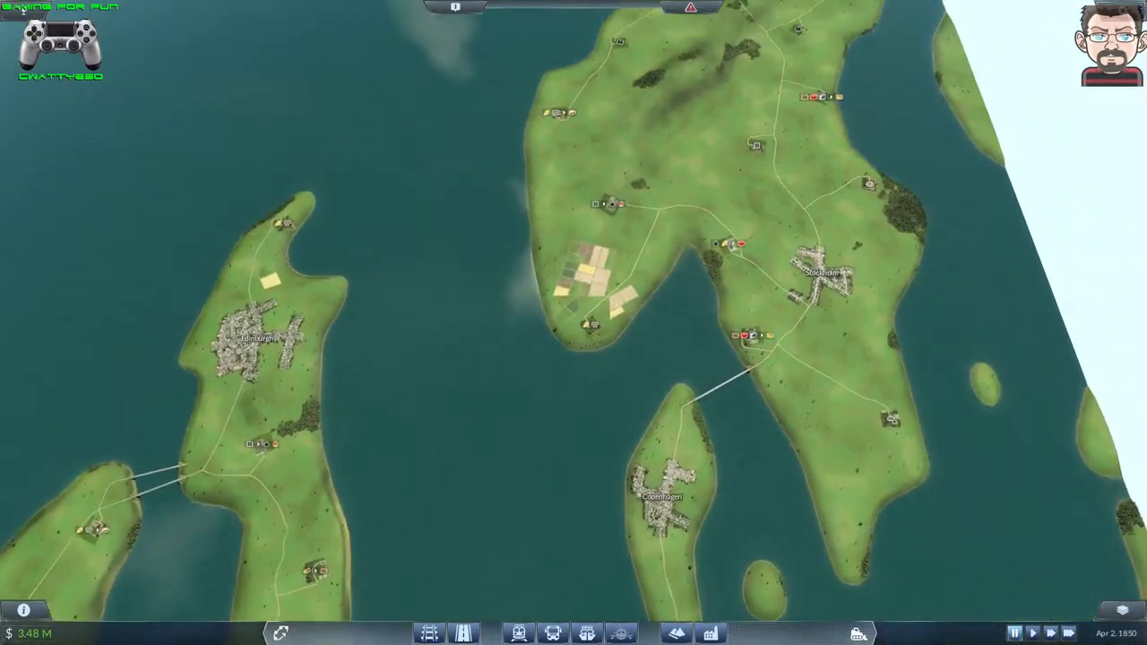
drag(943, 449, 942, 111)
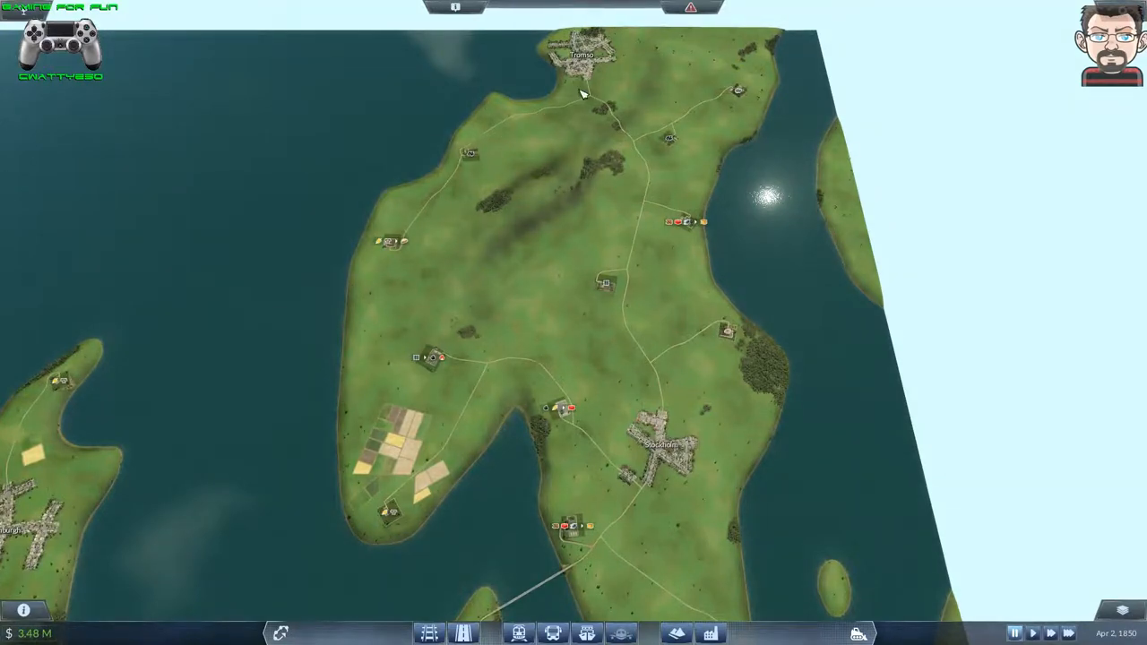
drag(451, 437, 451, 359)
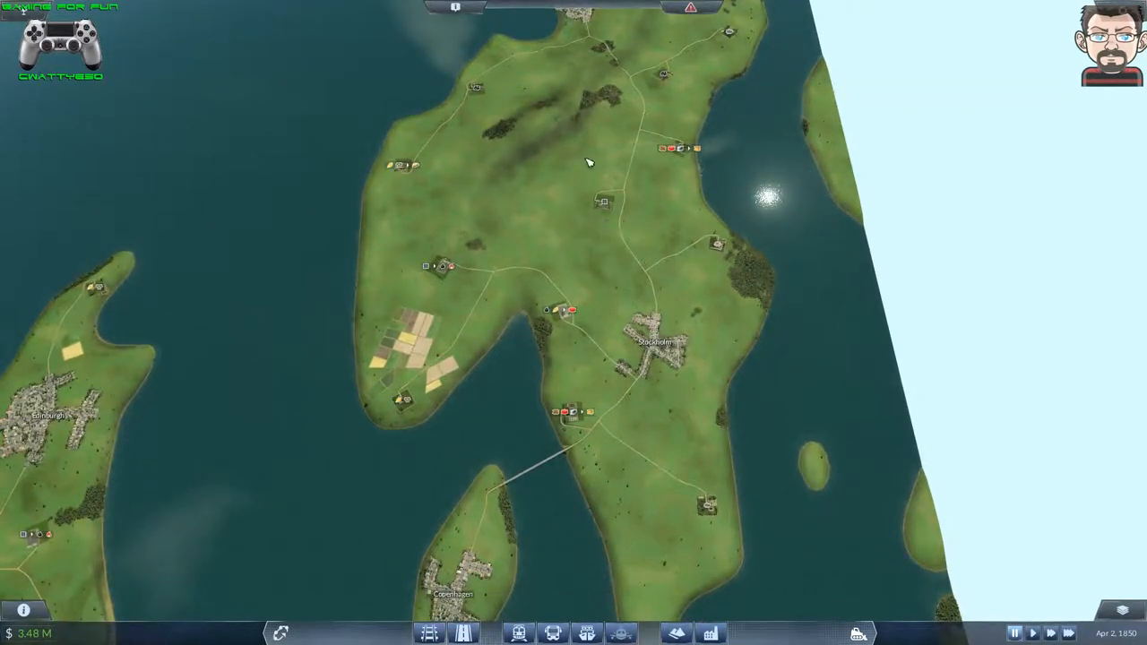
- Pan south from Tromso through Paris, Berlin, Zurich and Nantes to Toulouse and the Madrid island
key(w)
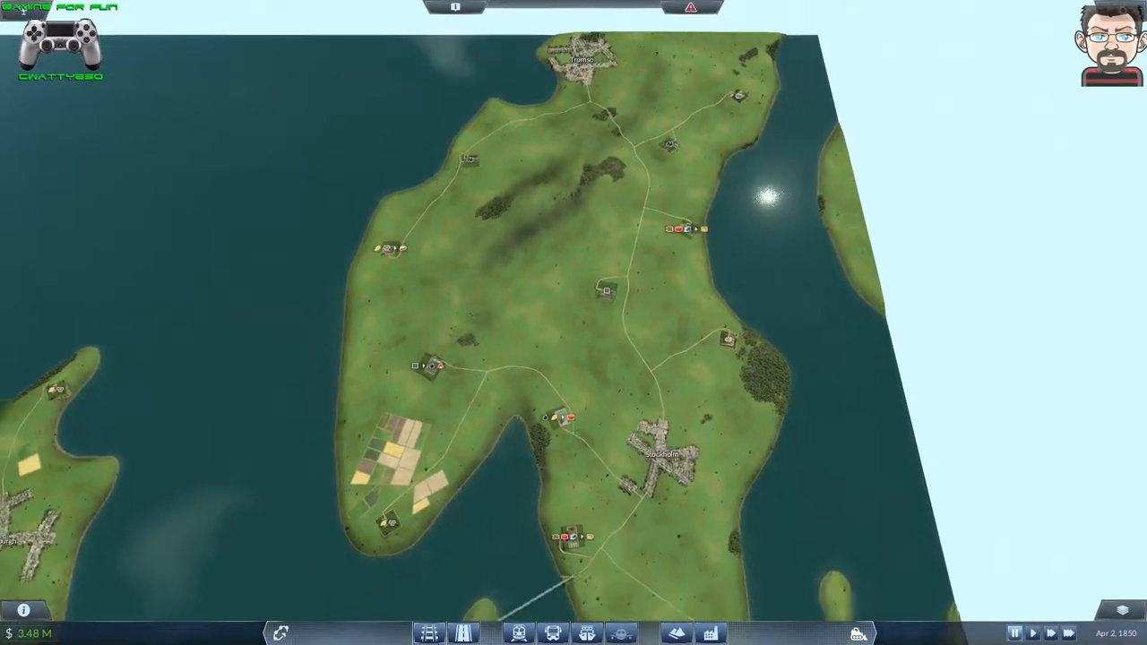
scroll(581, 113, down, 5)
key(s)
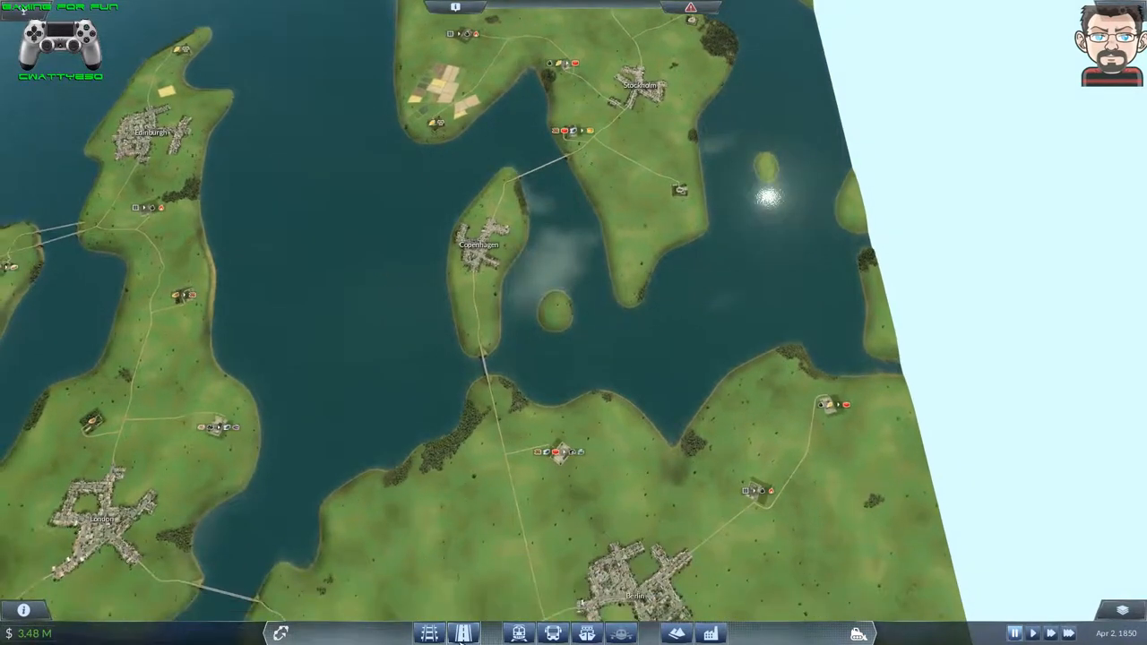
key(s)
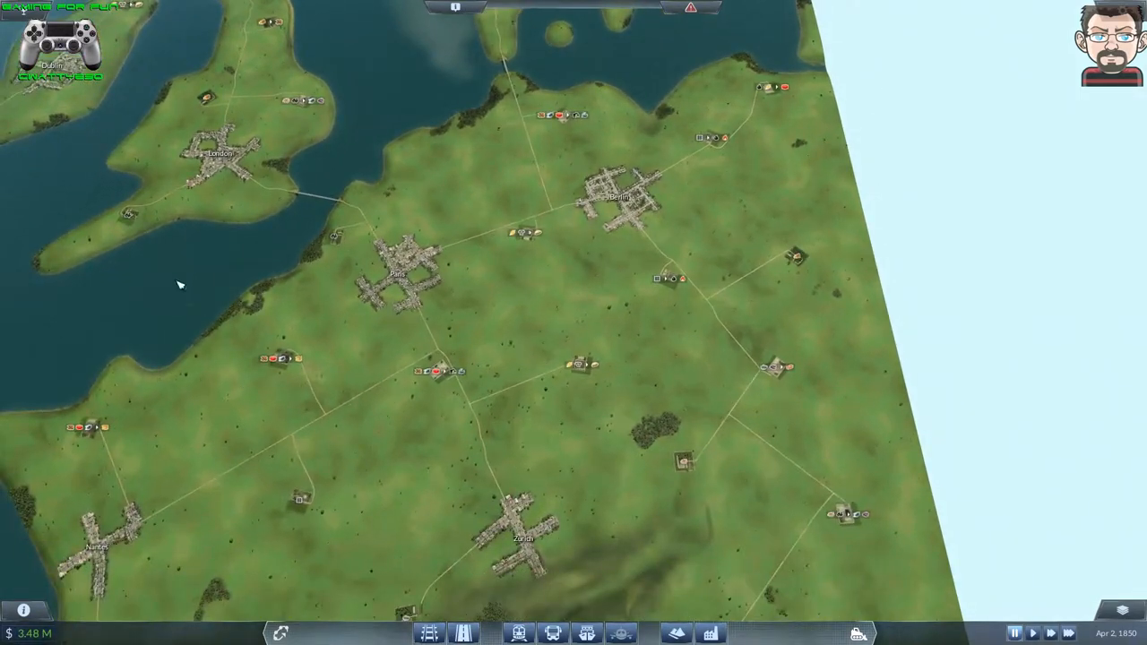
key(s)
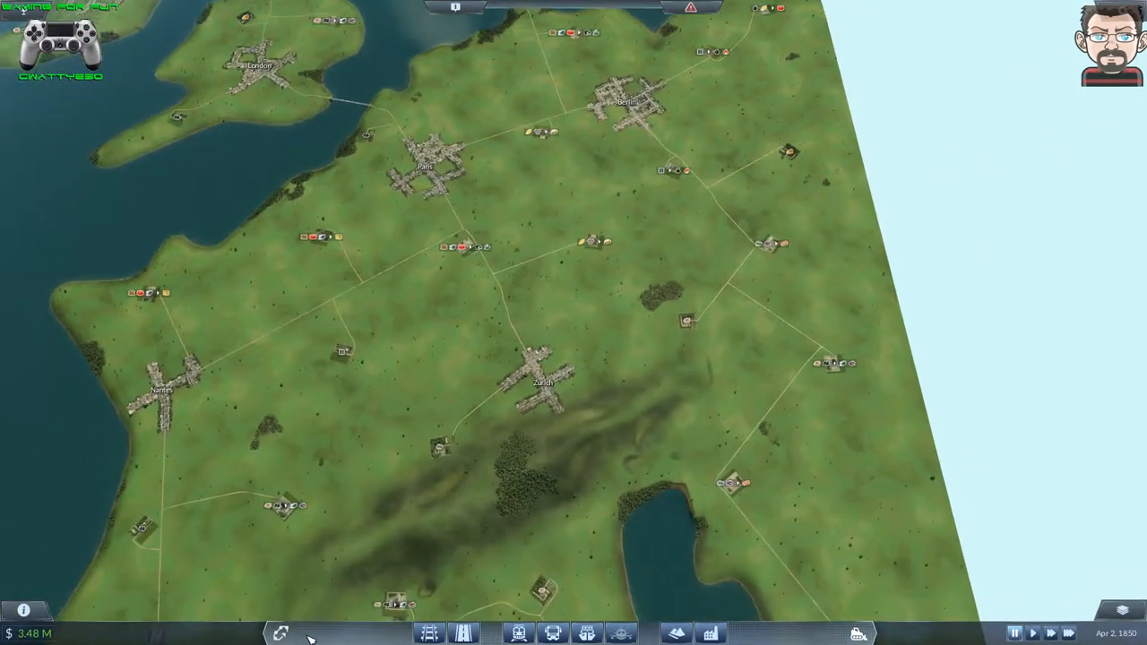
key(s)
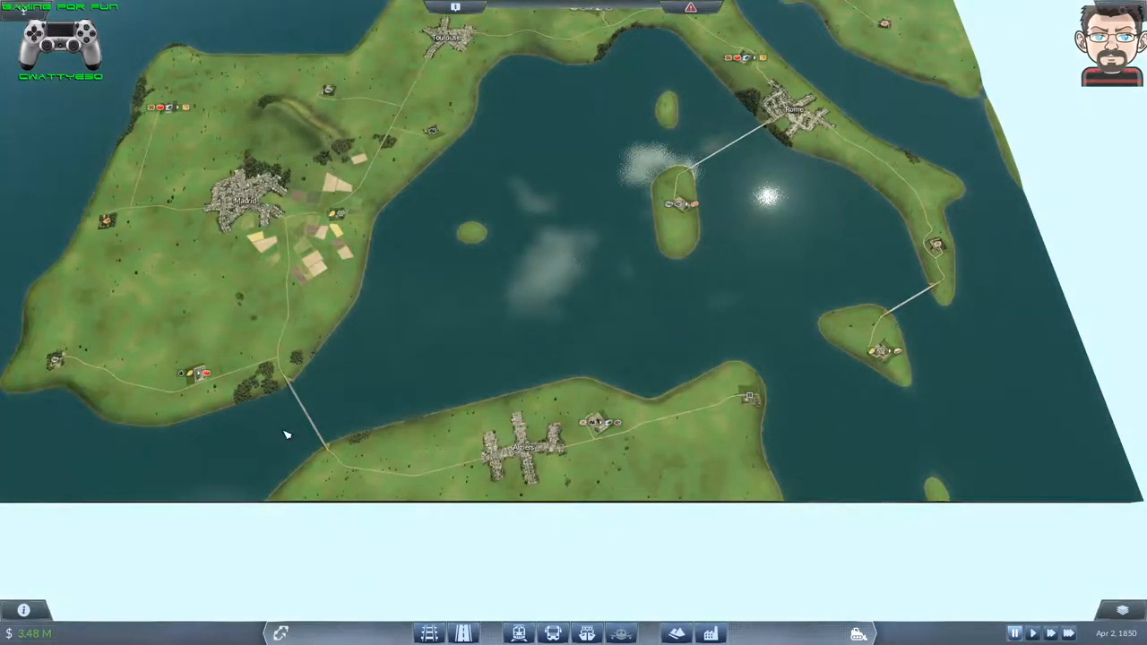
drag(249, 255, 490, 254)
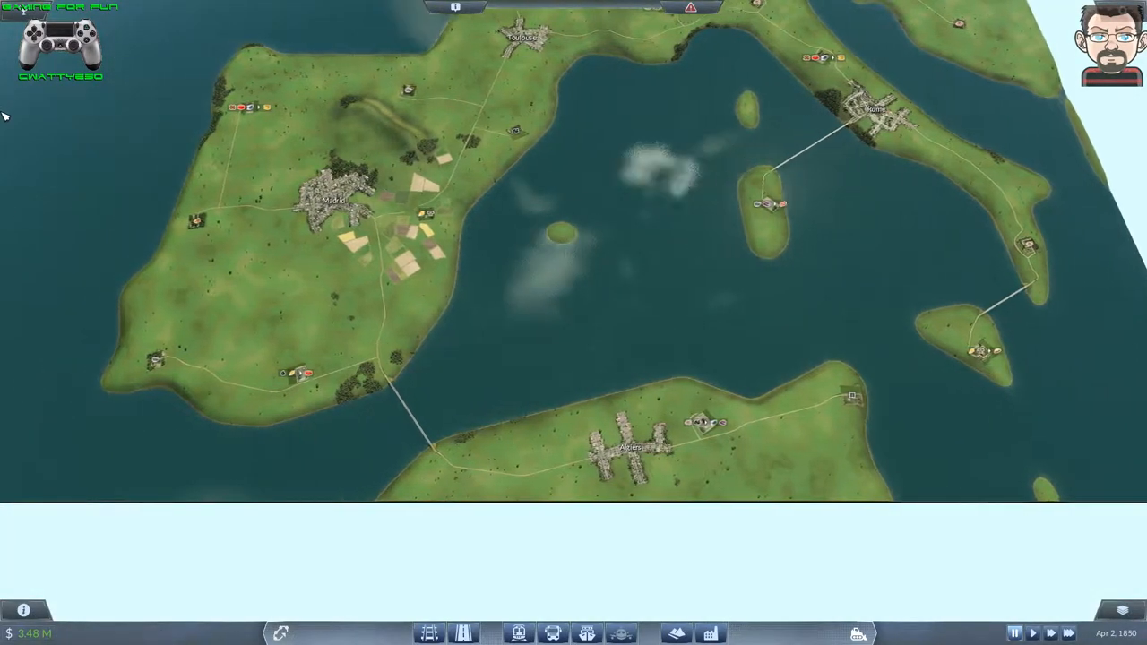
key(Escape)
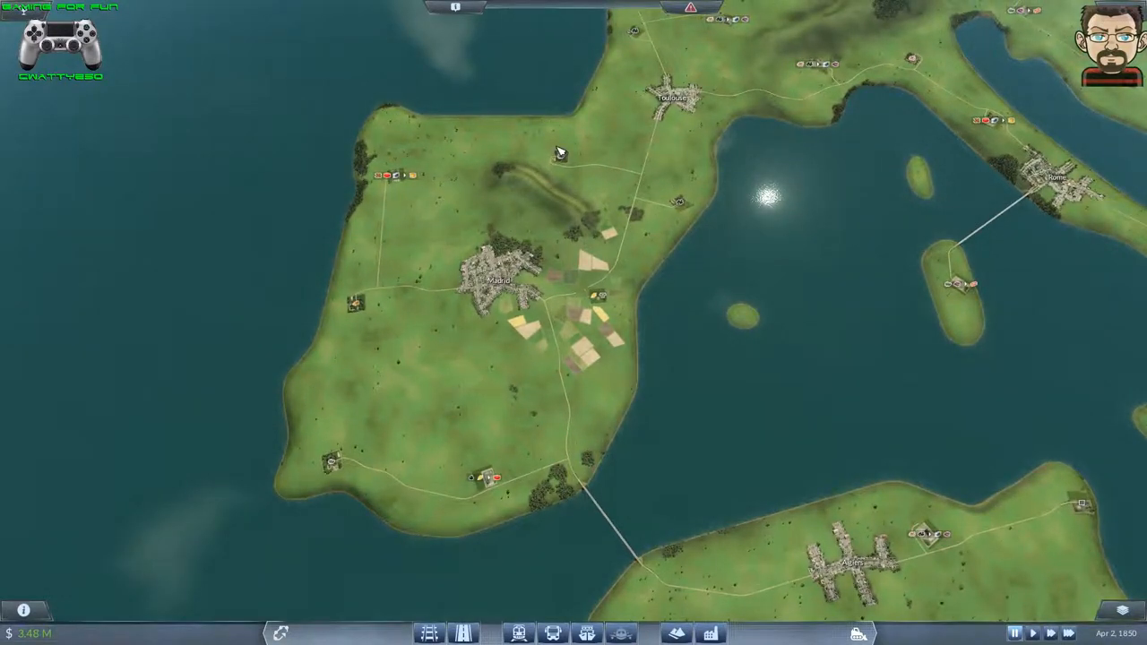
scroll(557, 67, up, 1)
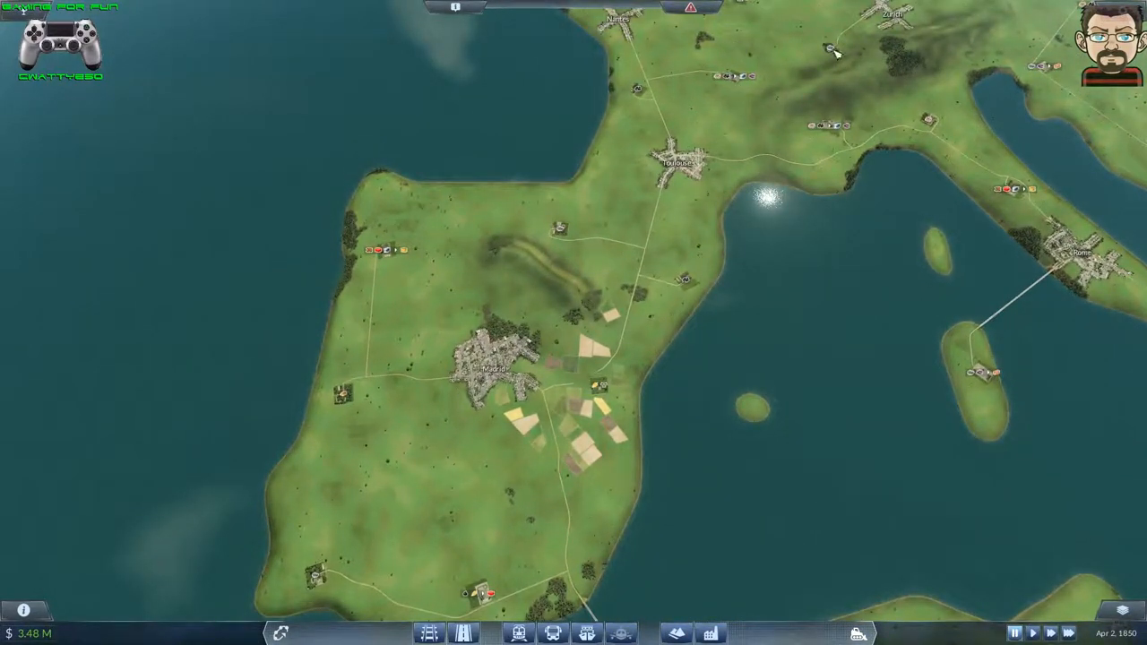
scroll(833, 51, down, 1)
scroll(401, 390, down, 1)
scroll(401, 414, up, 1)
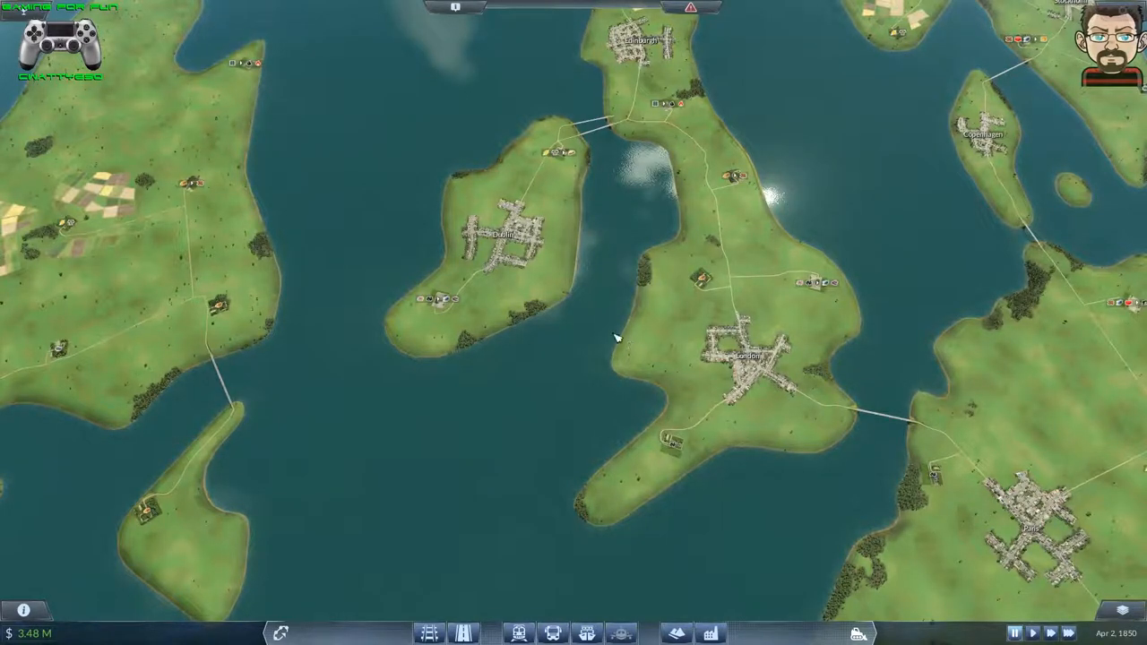
scroll(616, 338, down, 3)
scroll(672, 179, up, 5)
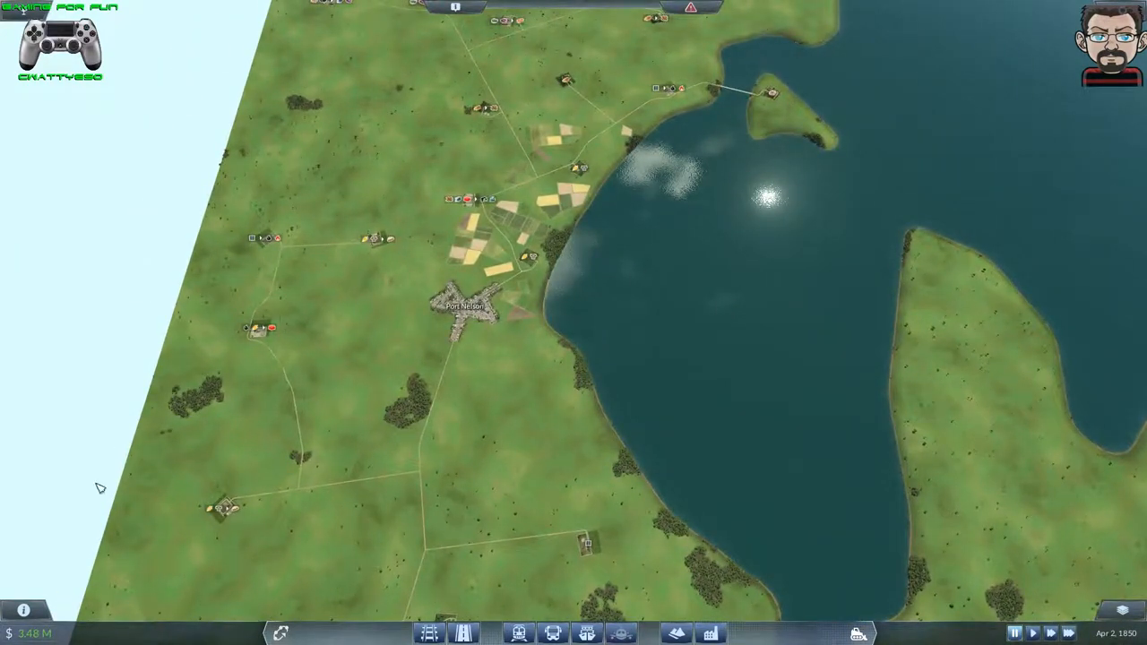
click(24, 611)
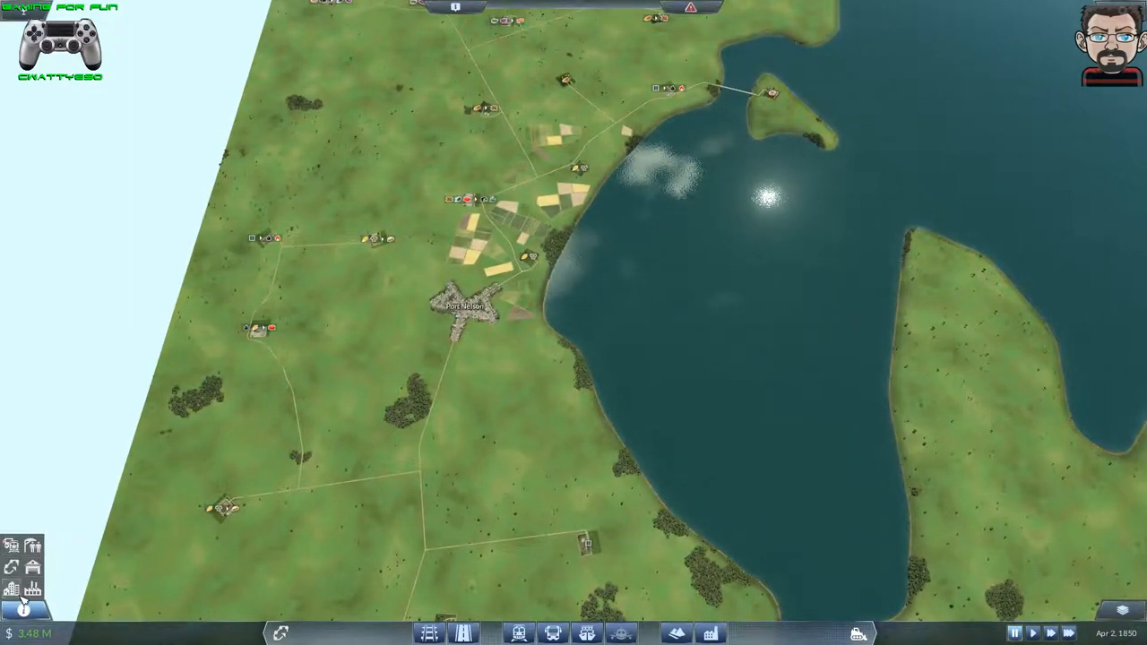
click(11, 588)
click(72, 316)
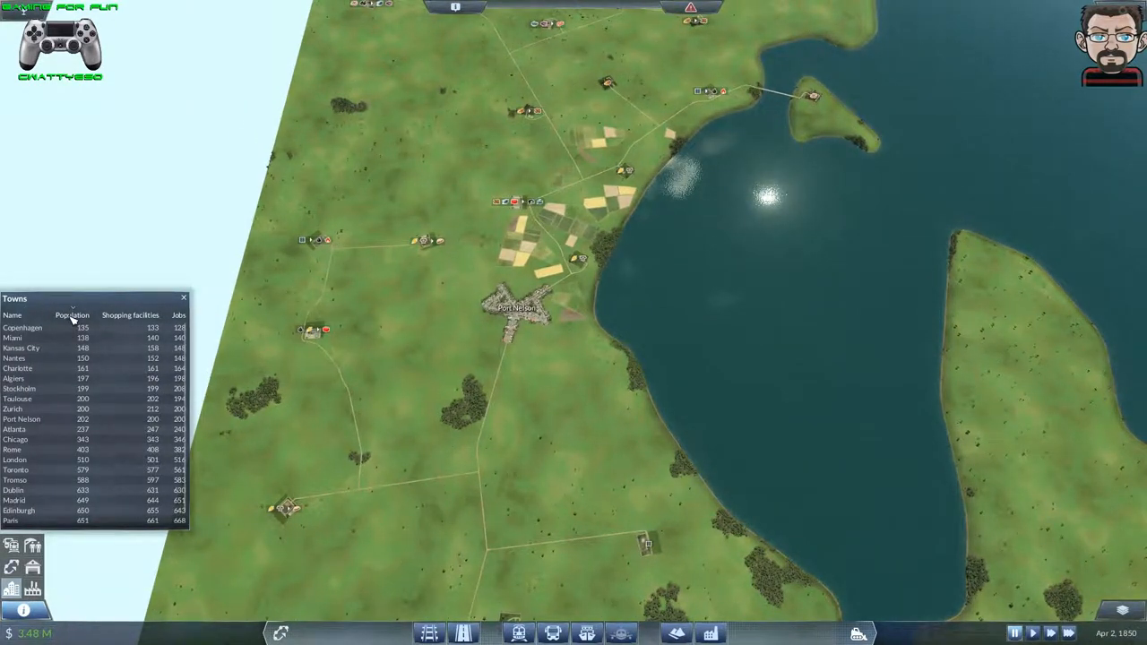
click(72, 316)
key(d)
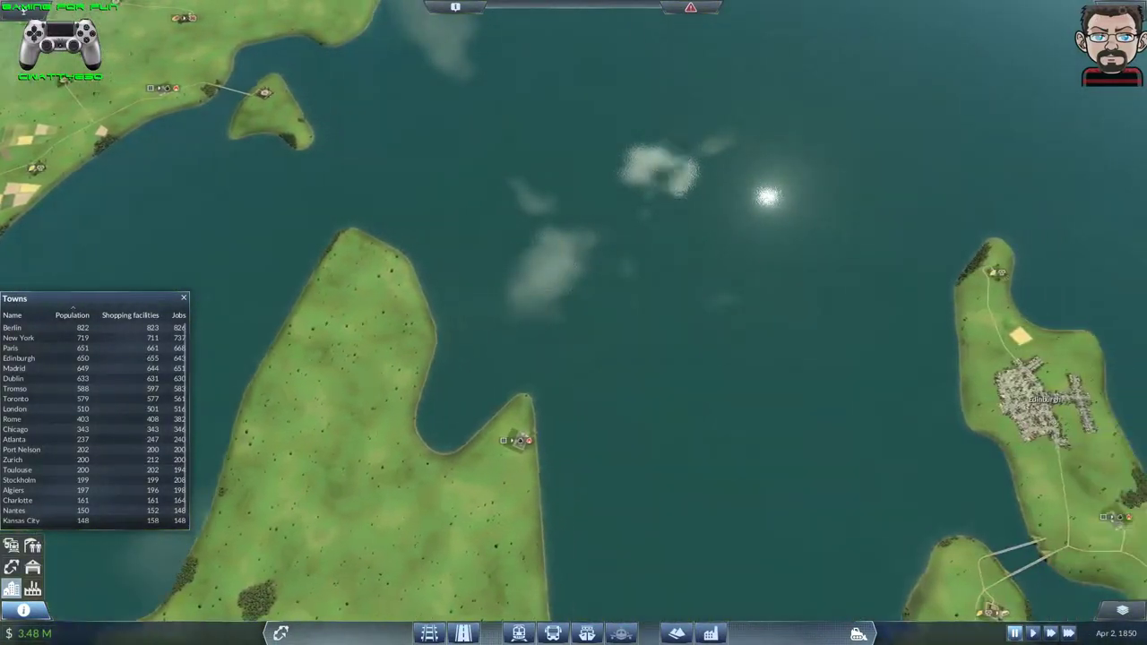
scroll(574, 322, down, 6)
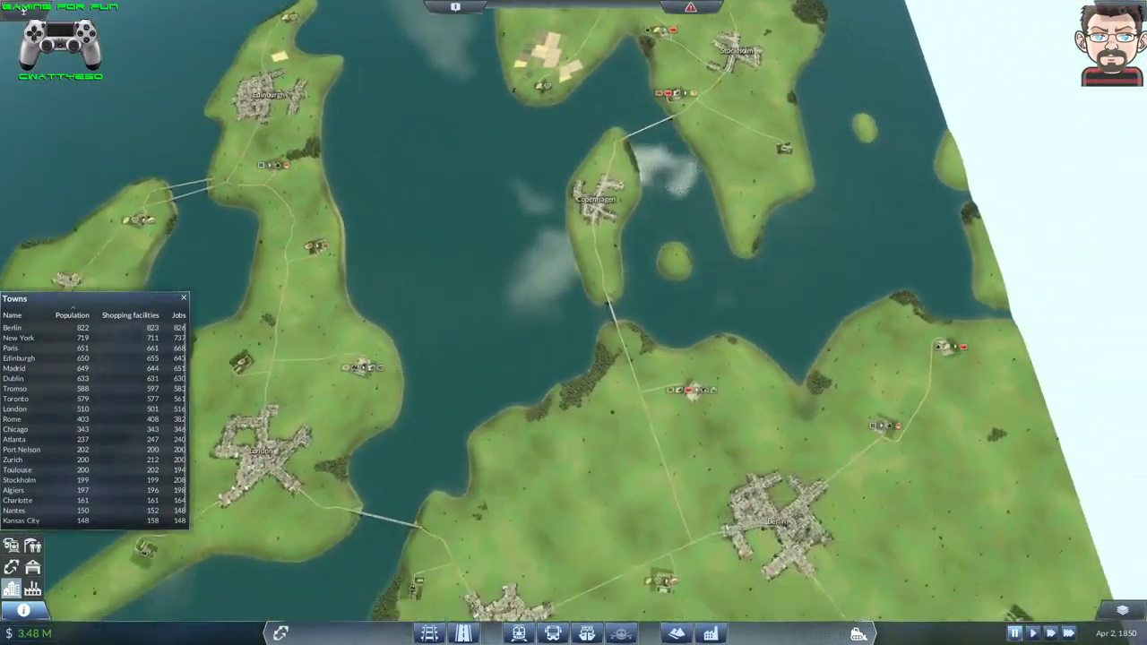
scroll(702, 441, up, 2)
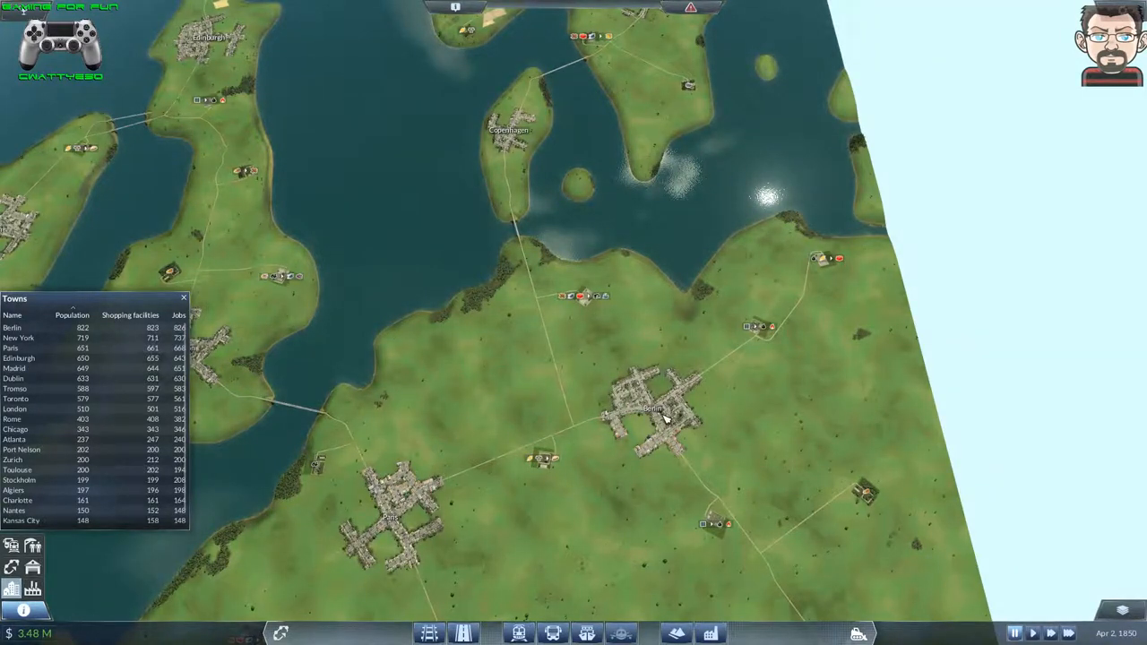
click(38, 351)
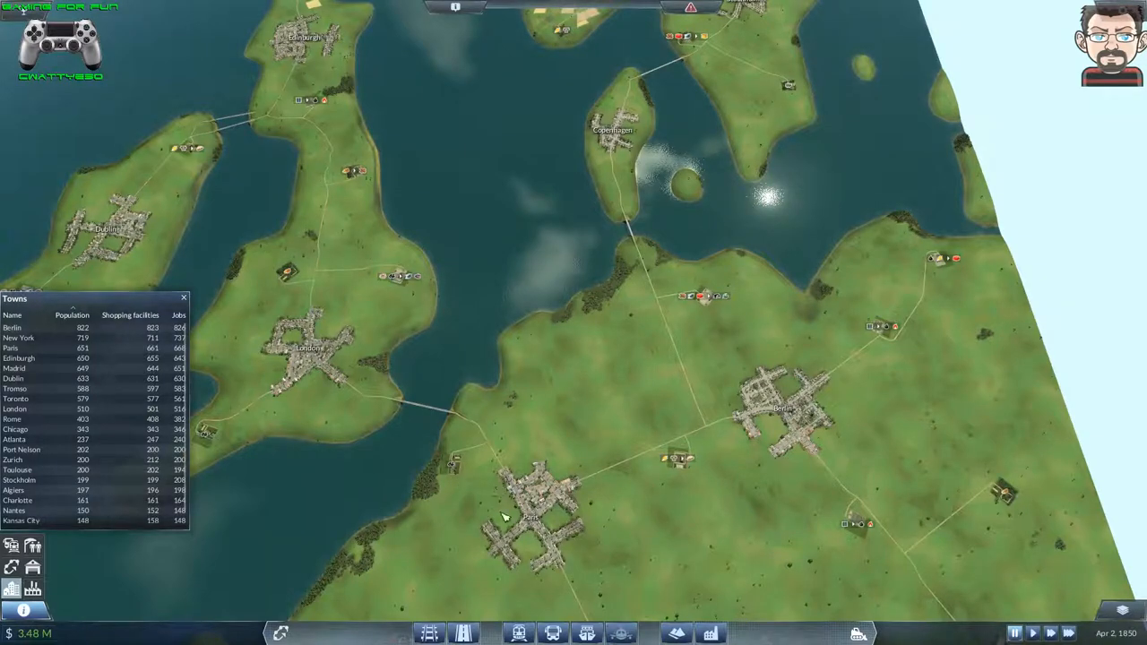
key(s)
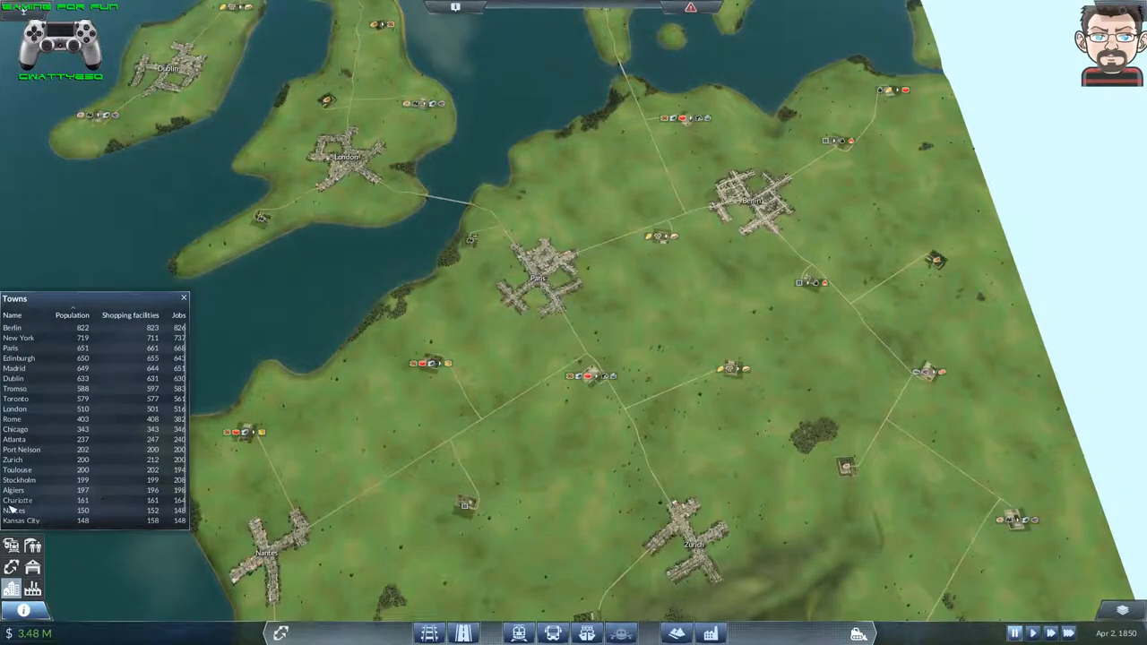
key(a)
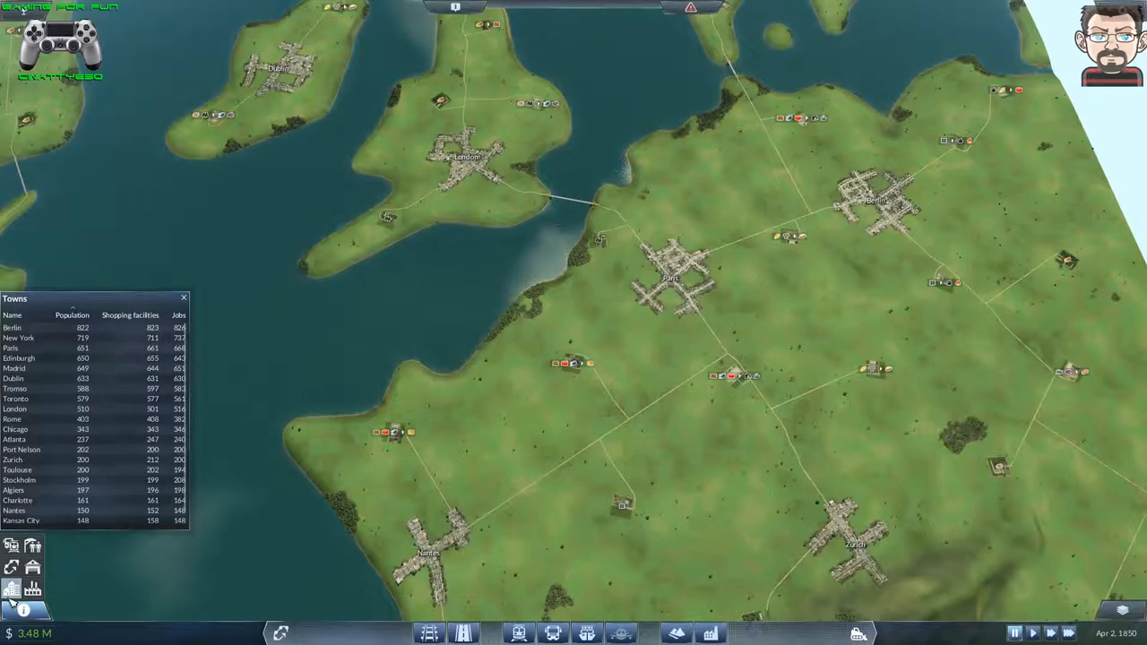
click(30, 632)
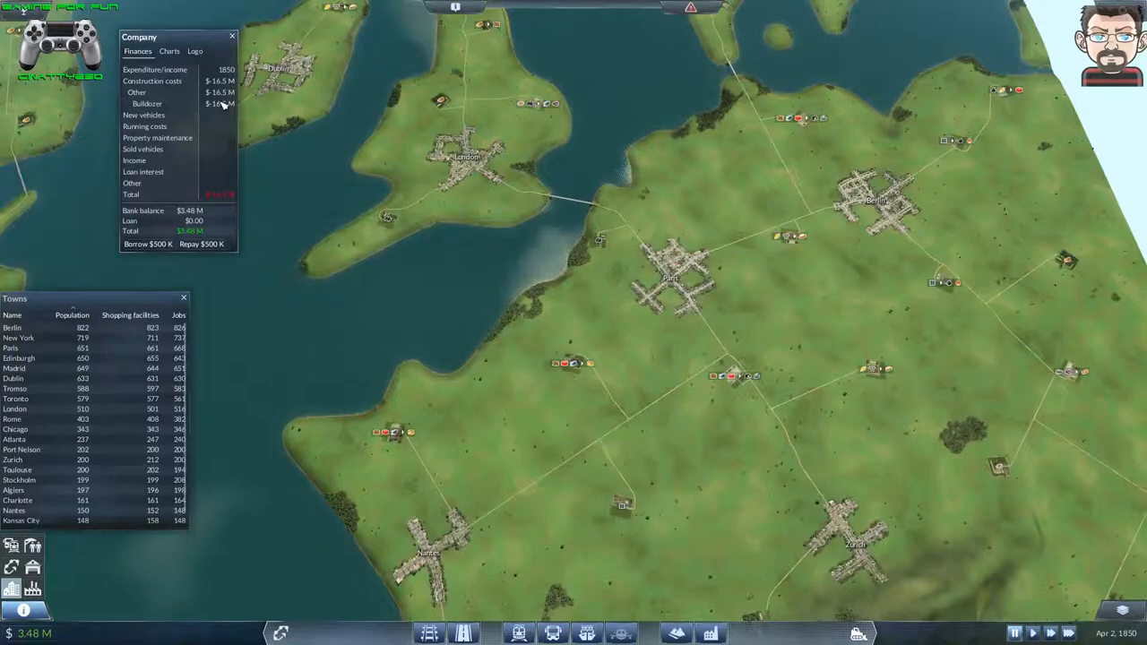
click(232, 37)
drag(879, 84, 792, 362)
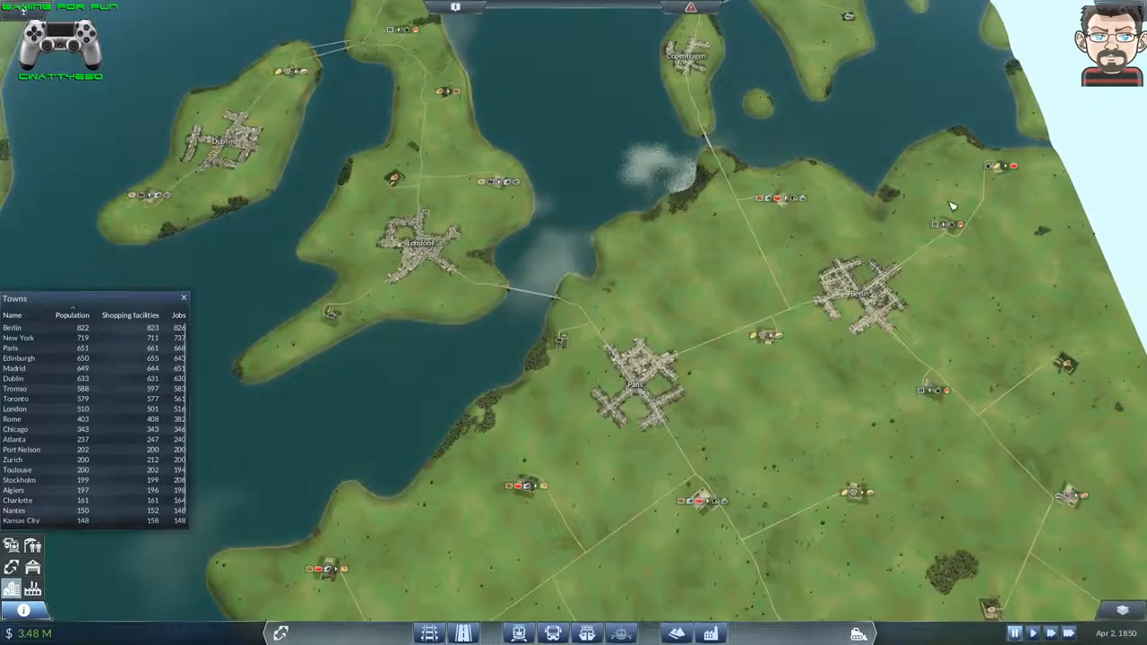
drag(953, 207, 717, 274)
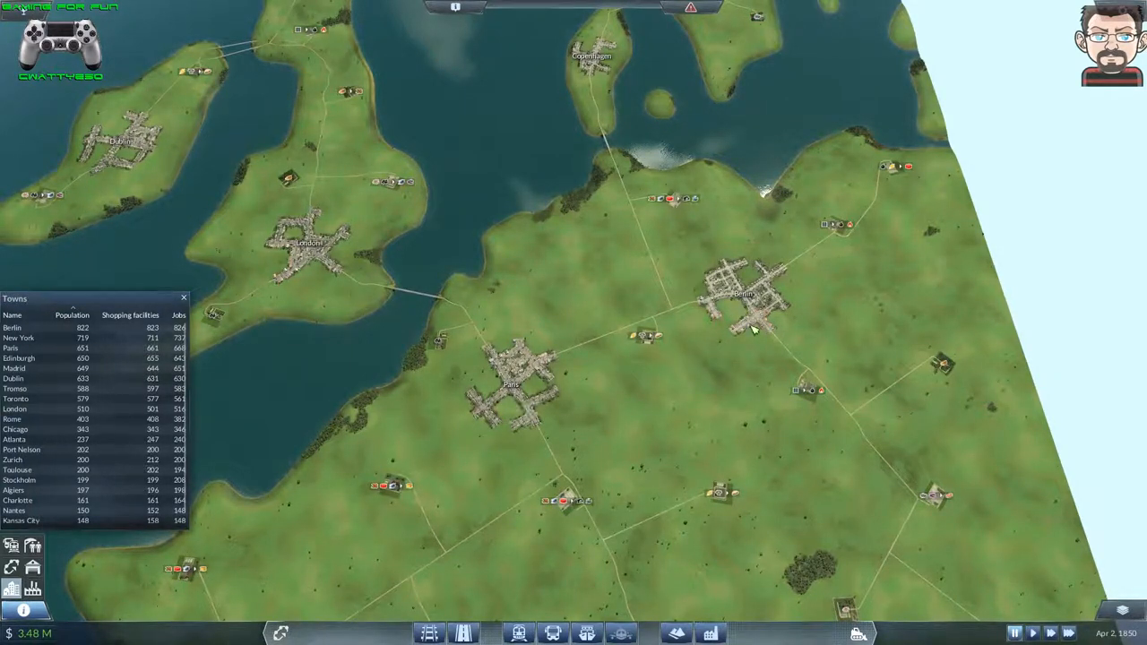
- Enable the Land use overlay from the layers toolbar with the 'Land use only' colouring
click(1123, 612)
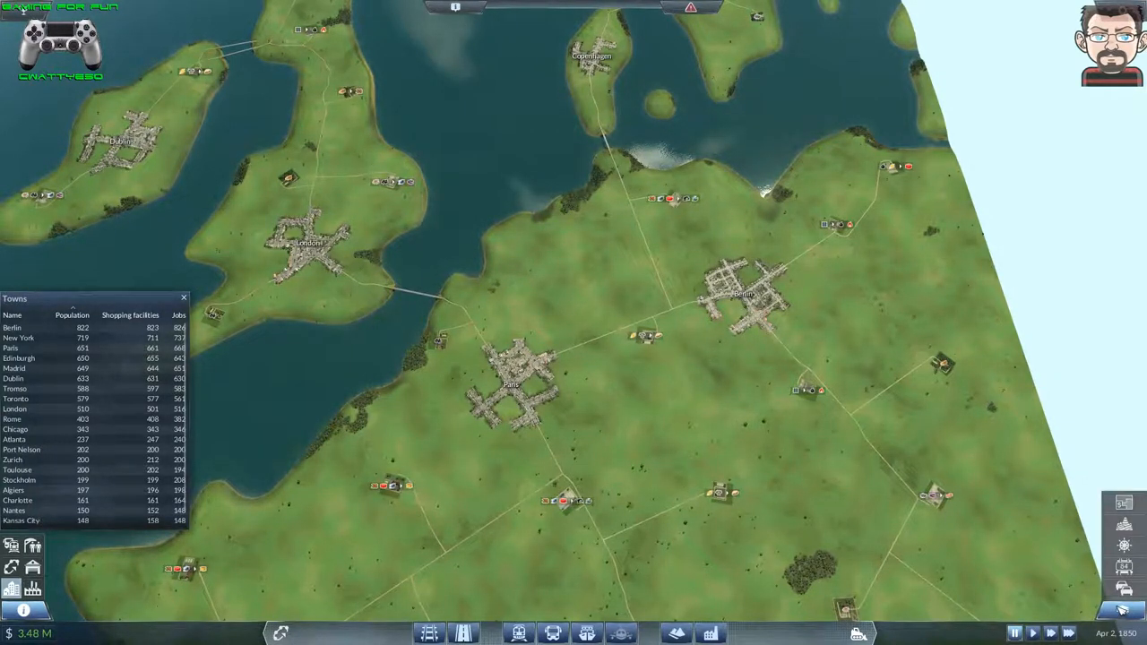
click(1127, 505)
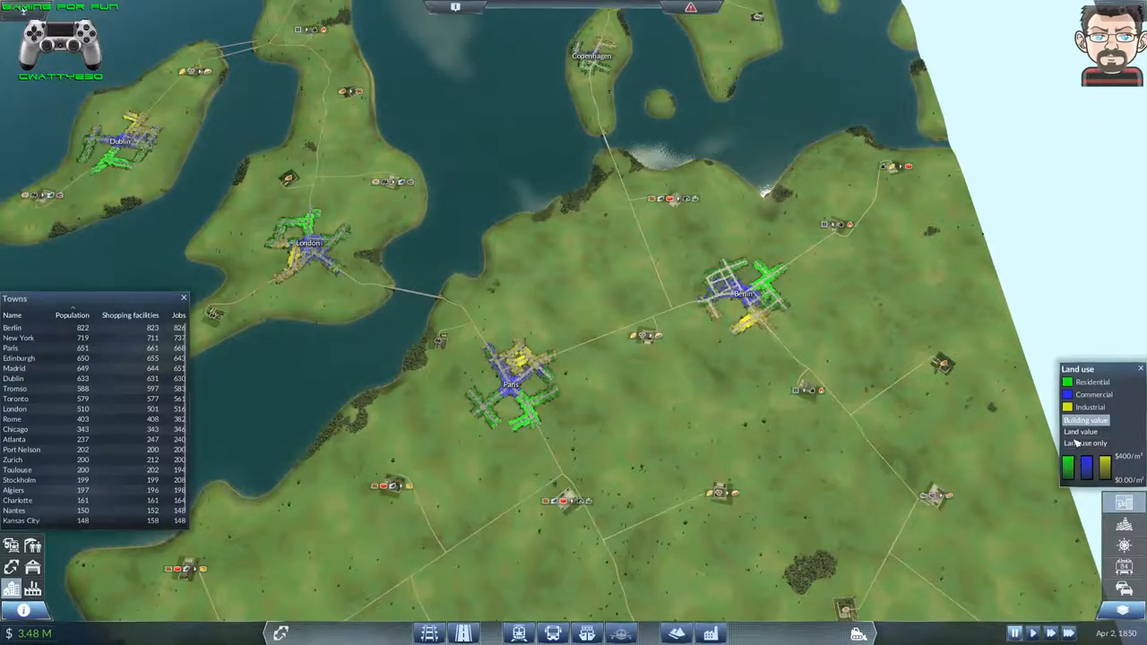
click(1086, 442)
scroll(655, 466, up, 5)
scroll(654, 466, down, 3)
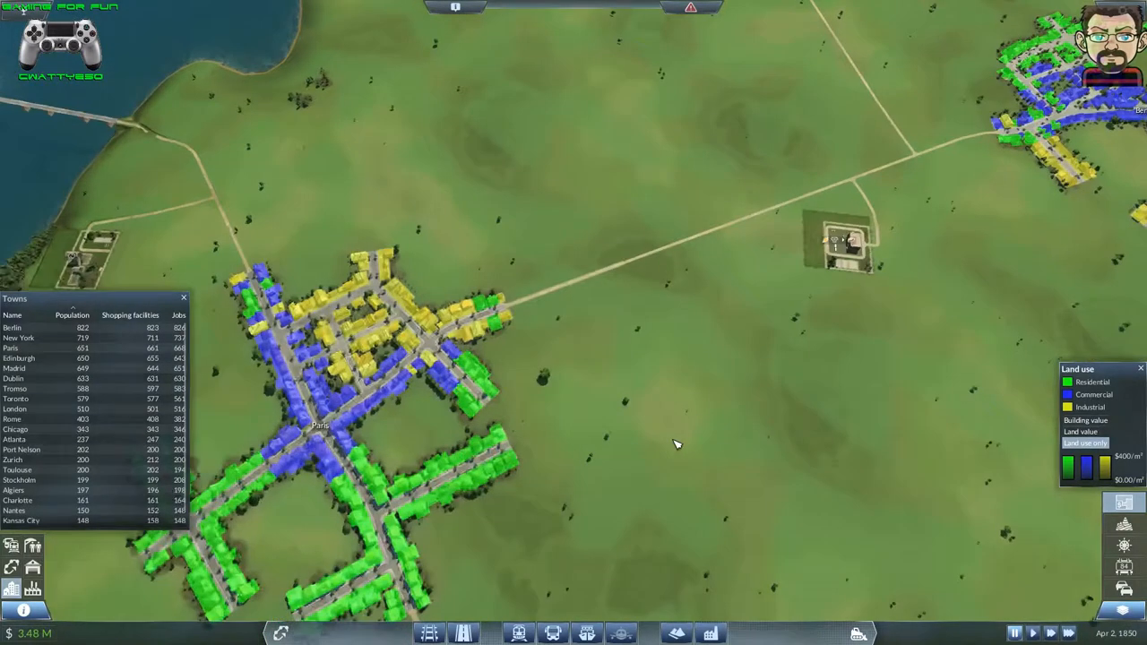
scroll(663, 462, down, 4)
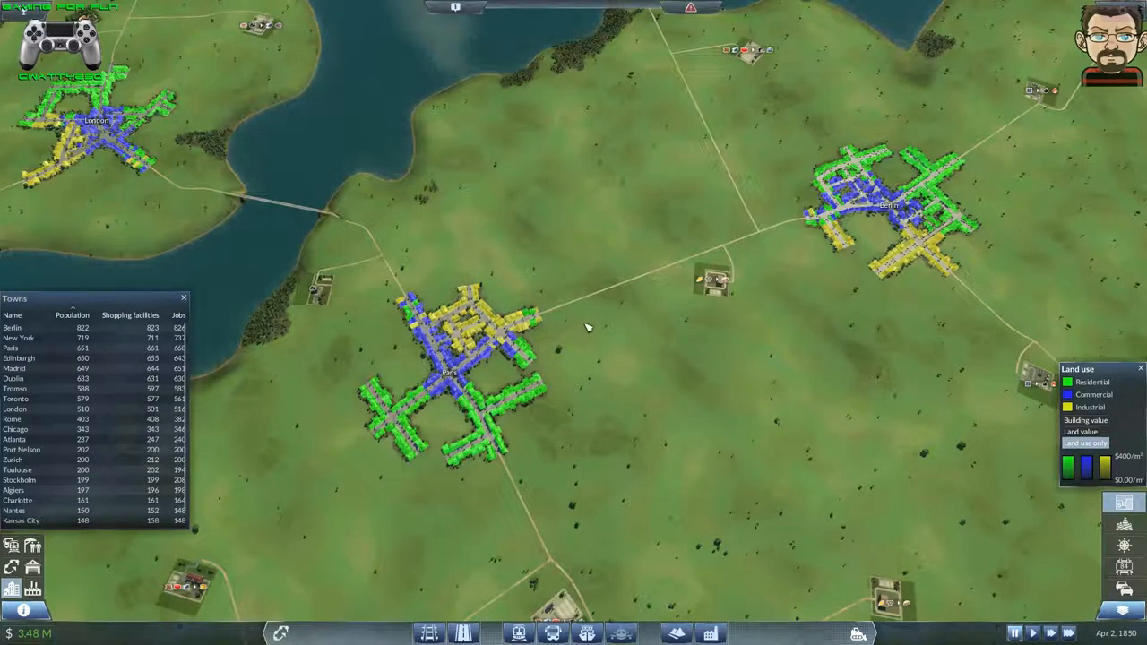
- Pan from Berlin west toward Nantes and the southern mainland towns to survey their land use
key(Right)
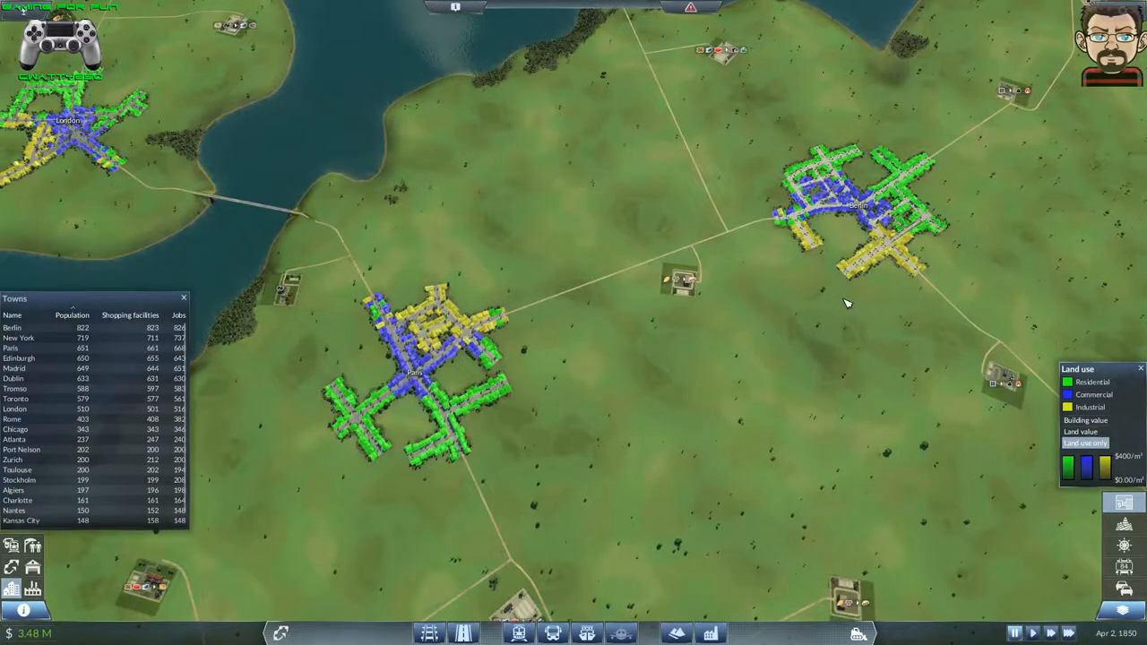
scroll(847, 303, down, 4)
key(Down)
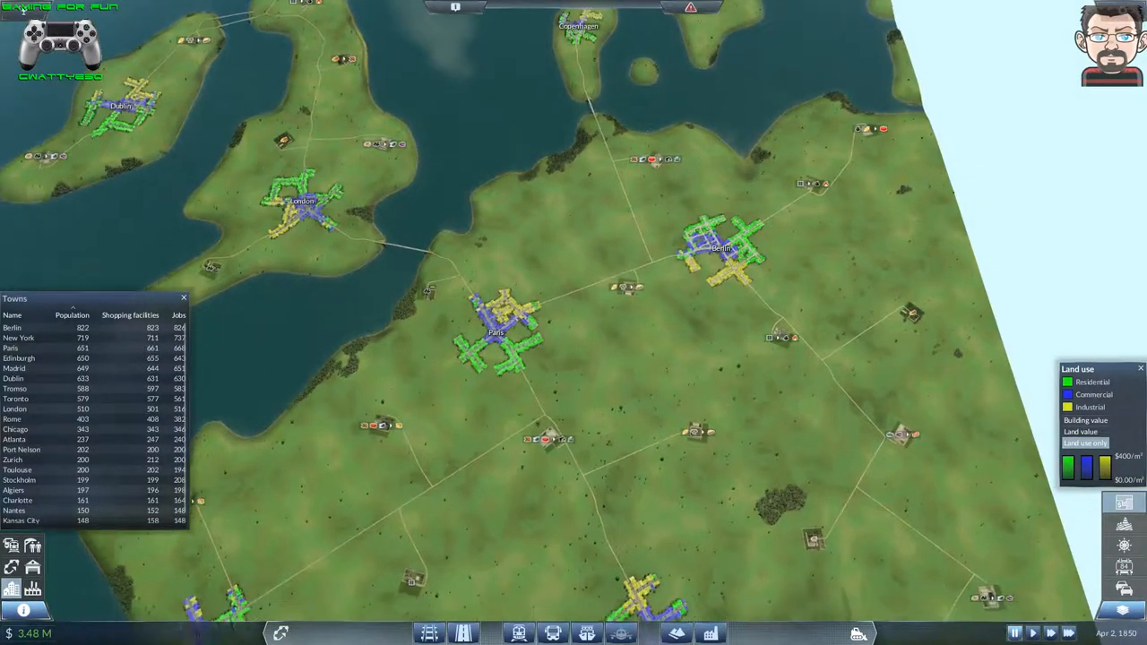
key(Left)
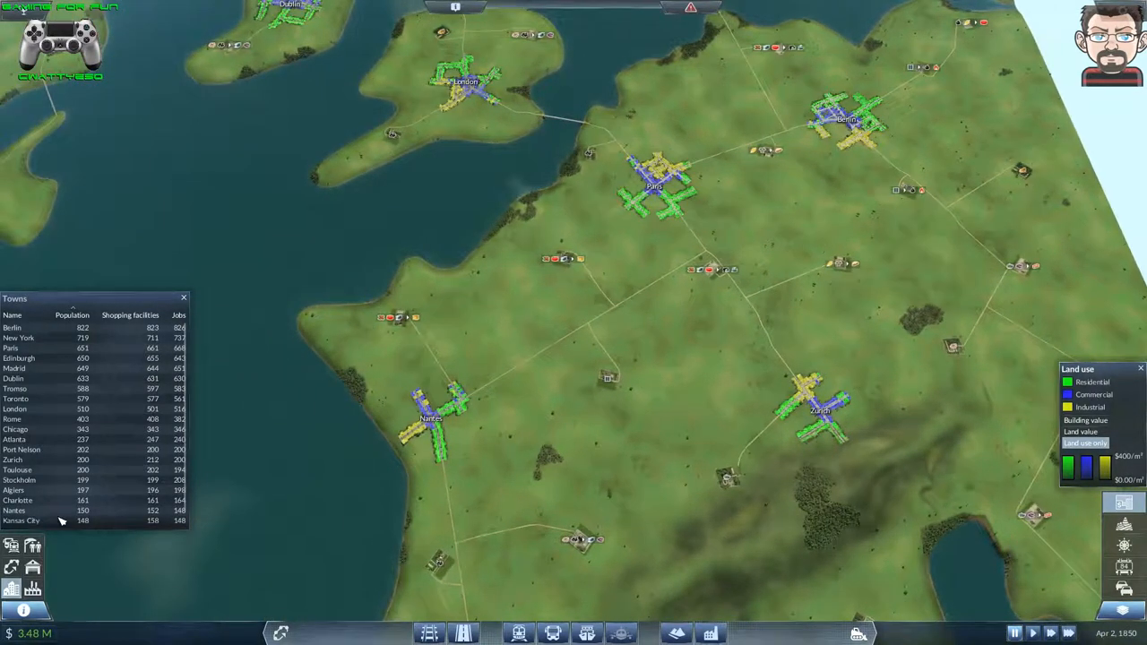
key(Left)
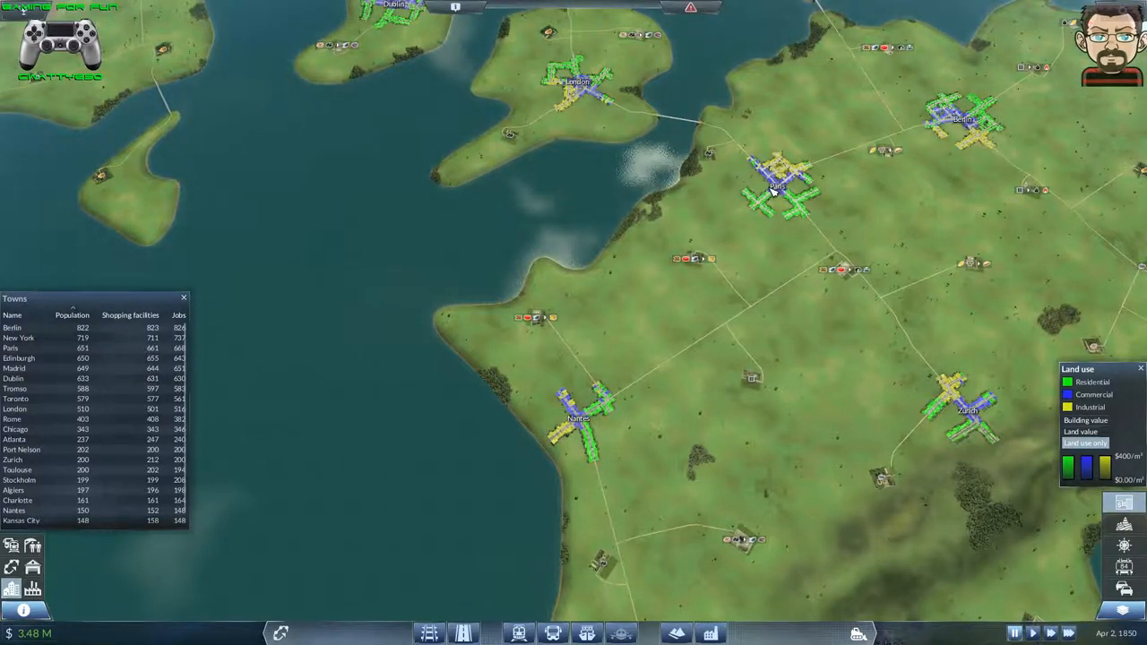
drag(773, 189, 930, 492)
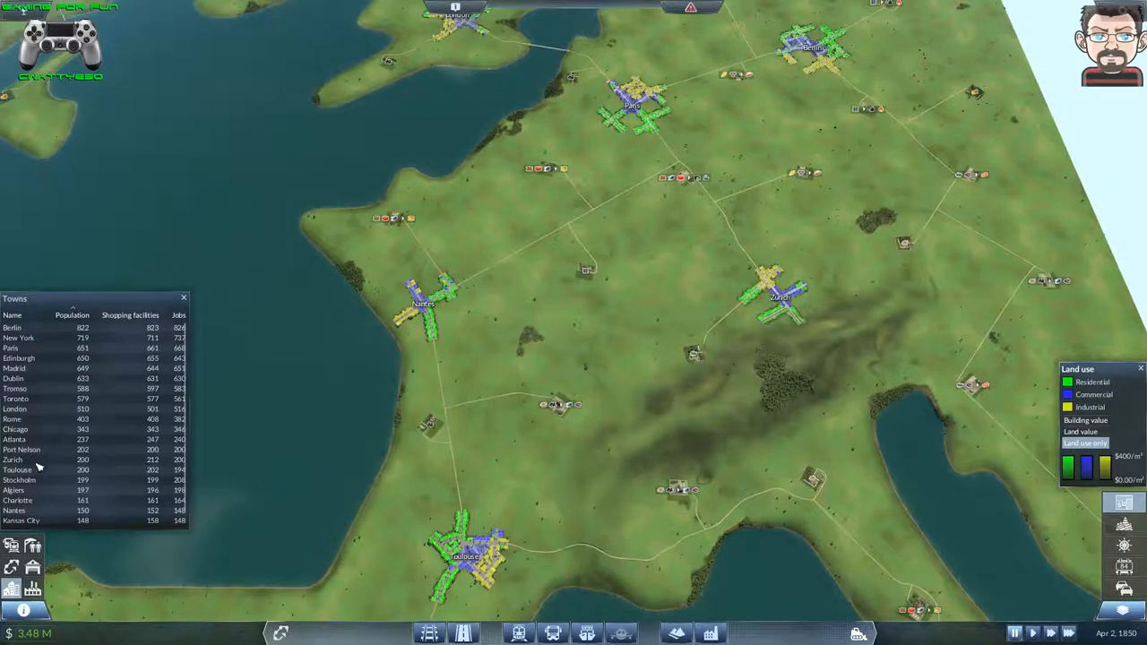
scroll(312, 564, down, 4)
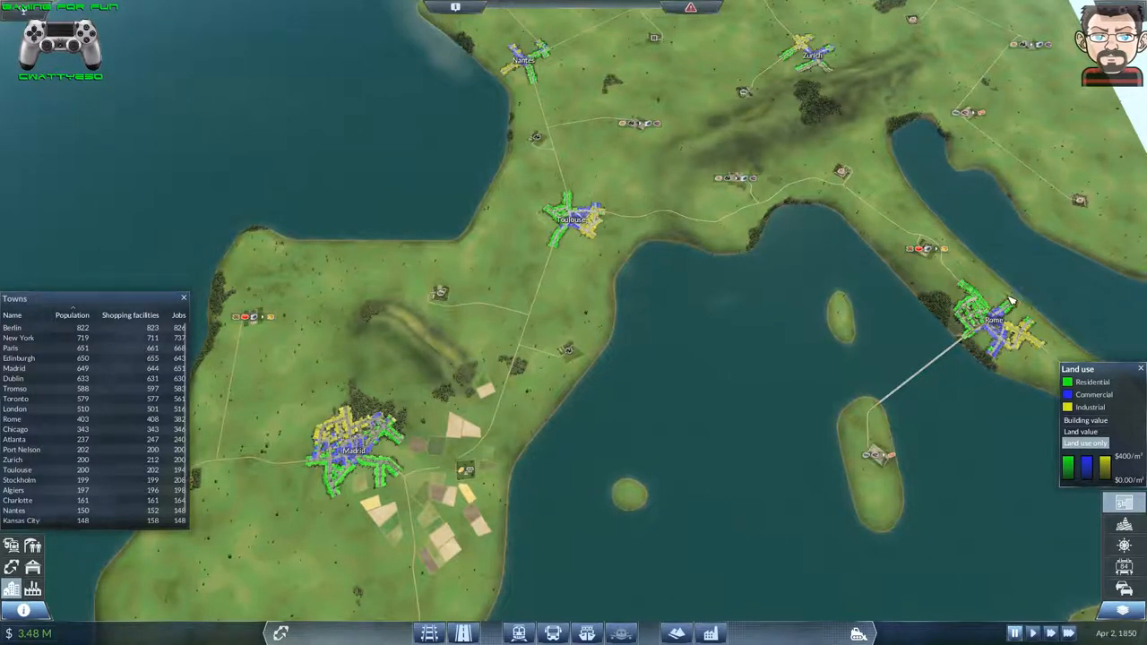
- Survey land use between Paris, London, Berlin and Madrid, Rome, then close the Towns window
key(w)
key(w)
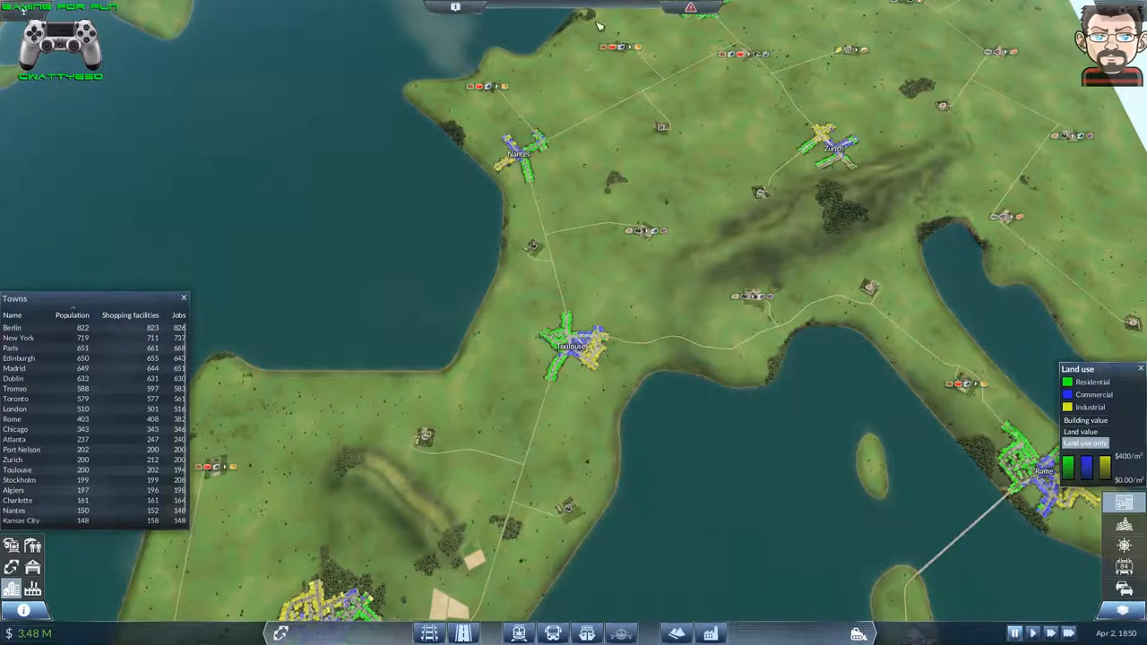
key(w)
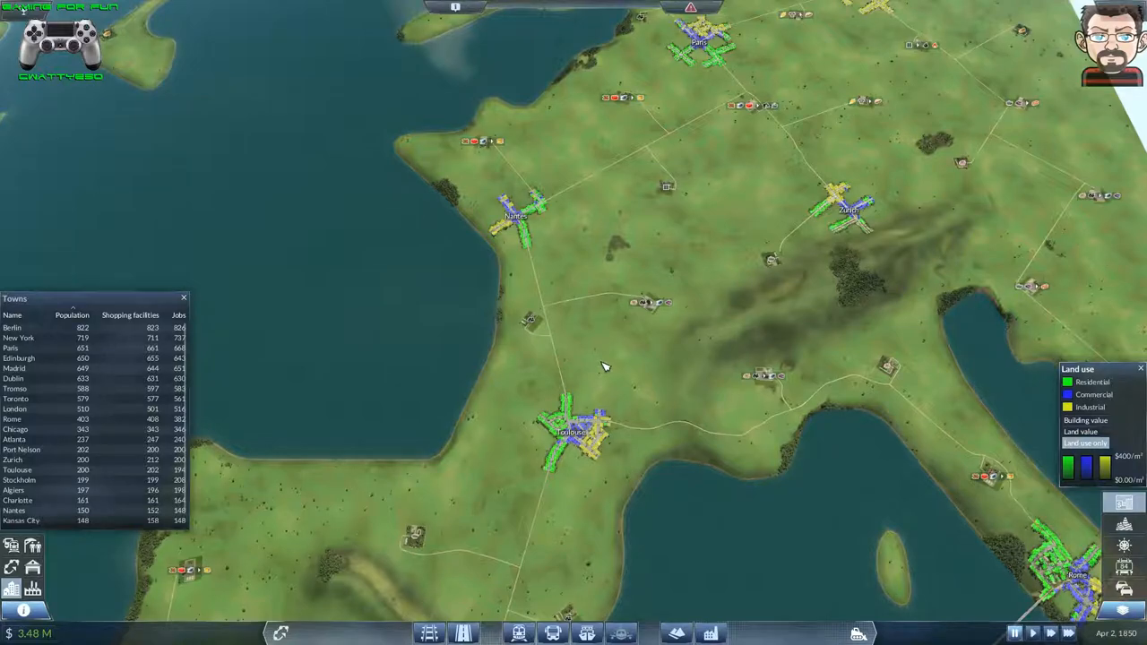
key(s)
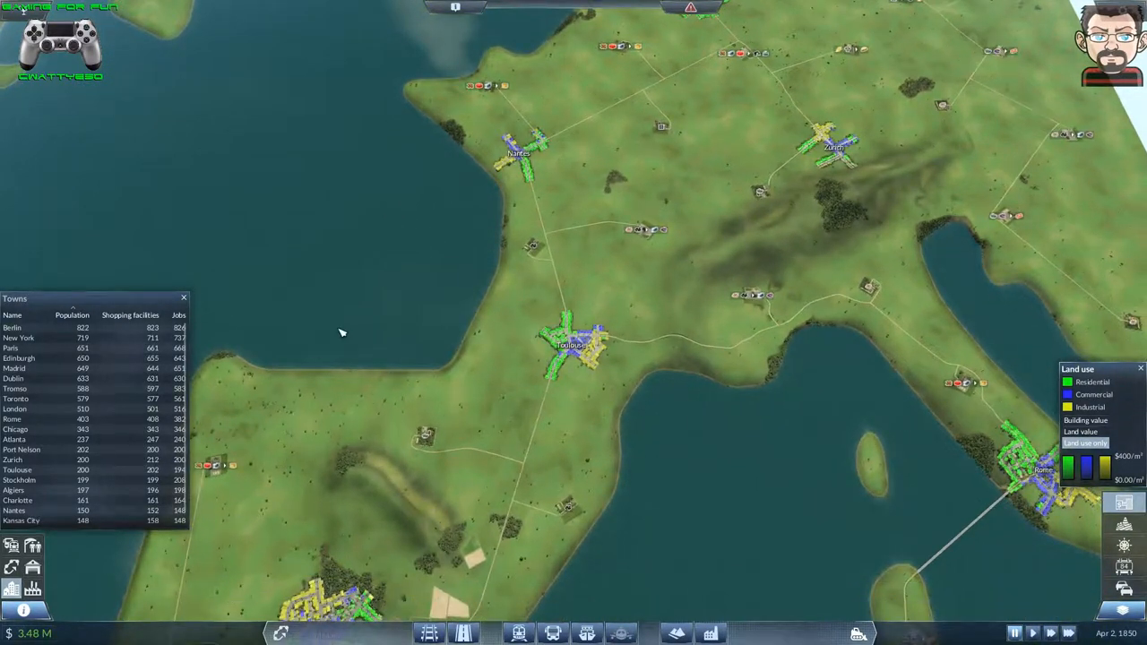
scroll(404, 310, down, 3)
scroll(906, 60, up, 3)
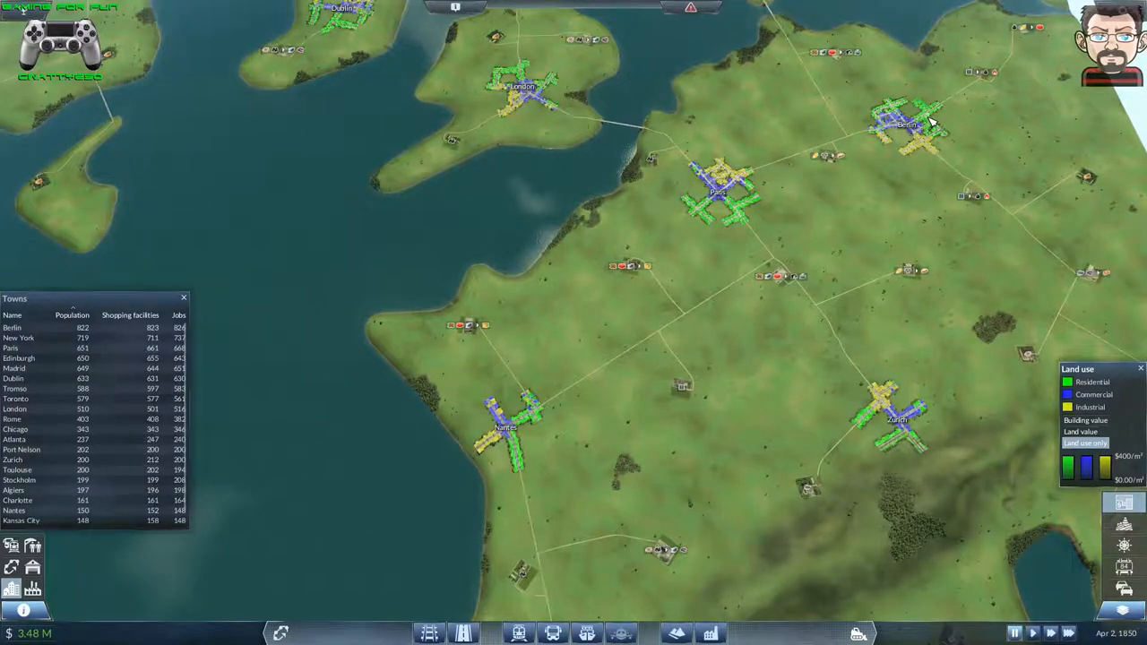
key(s)
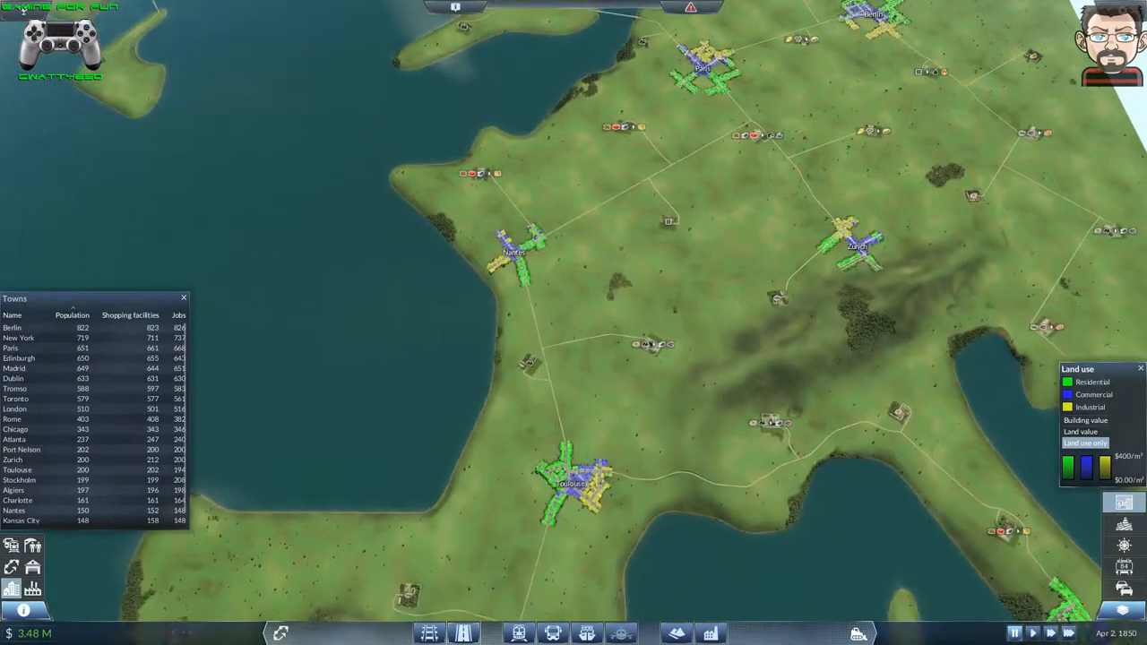
key(s)
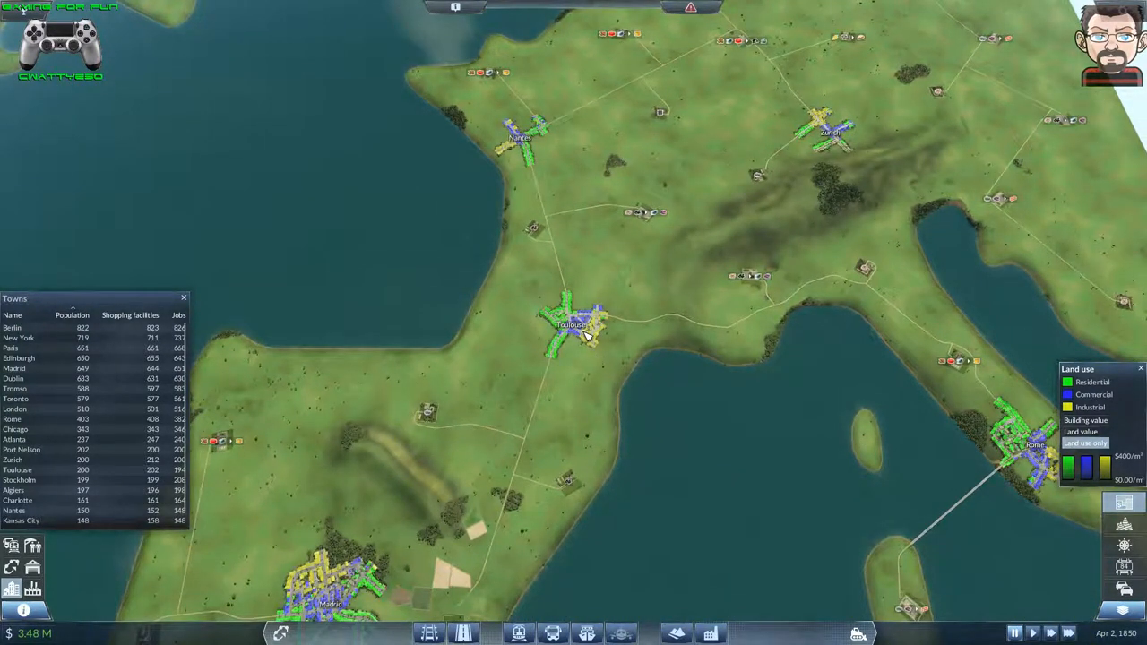
key(s)
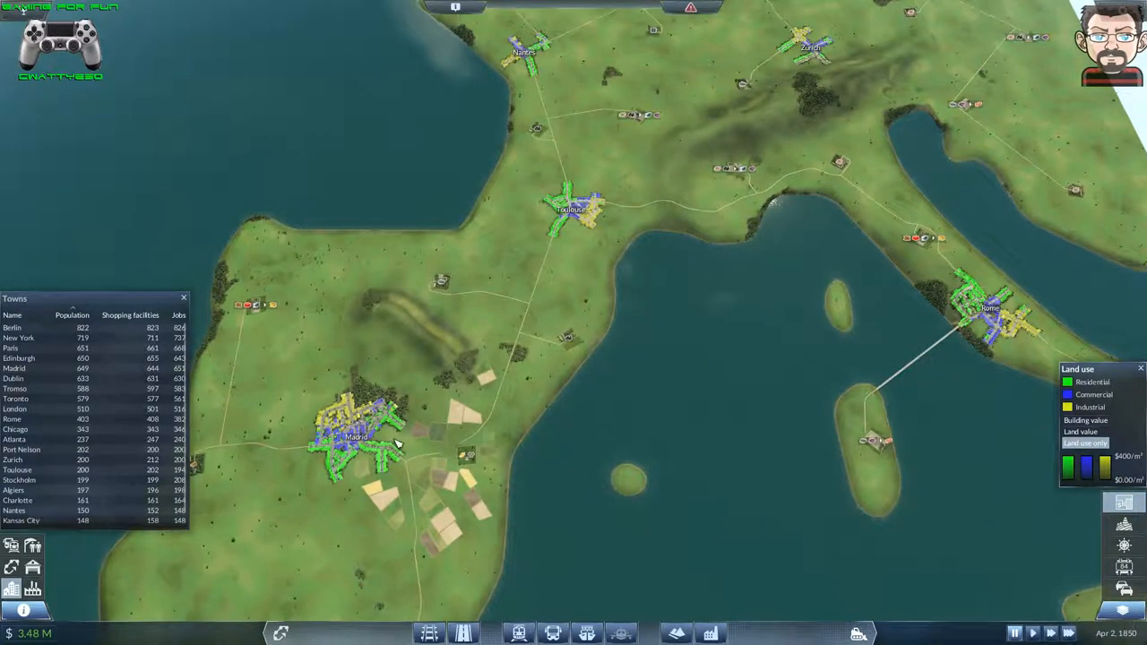
key(w)
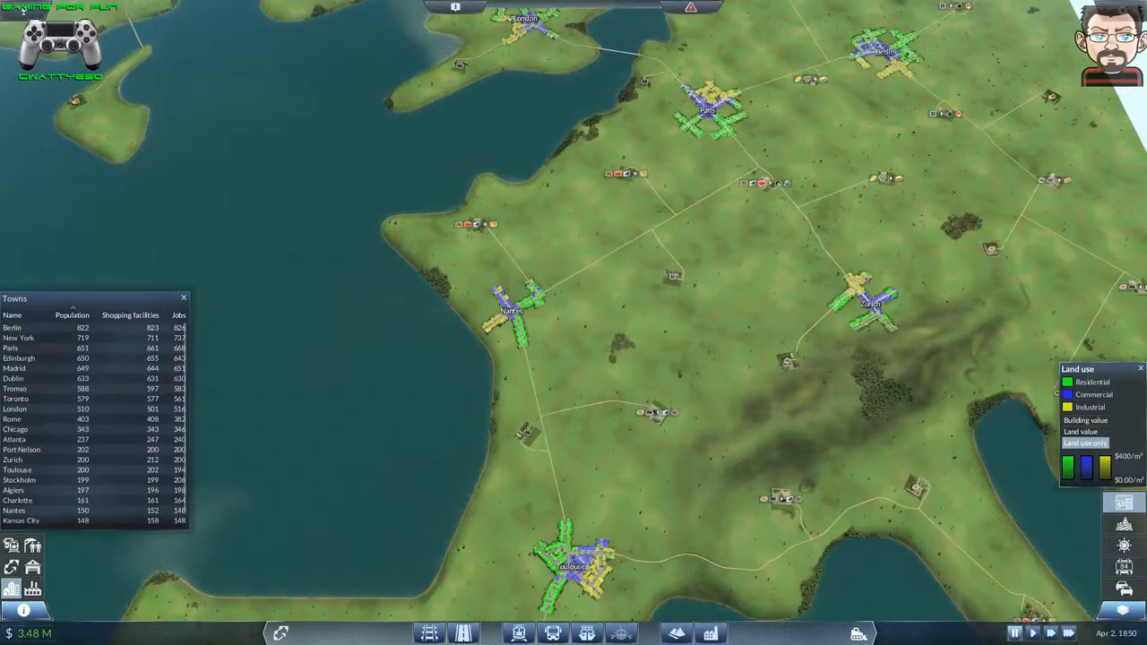
key(s)
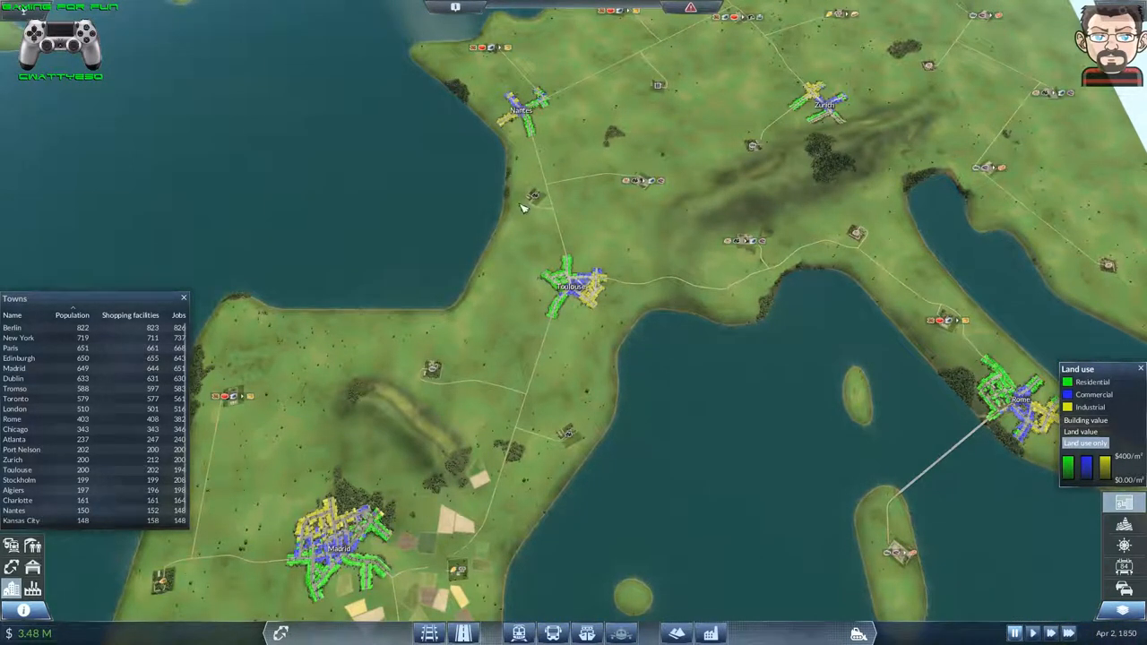
key(w)
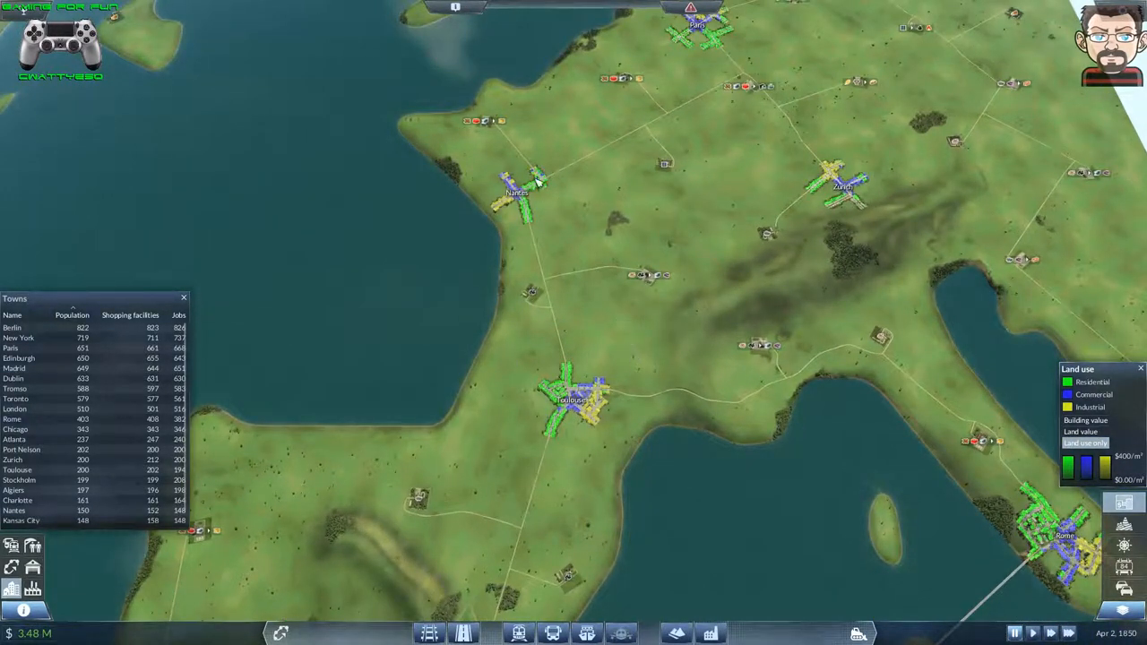
key(w)
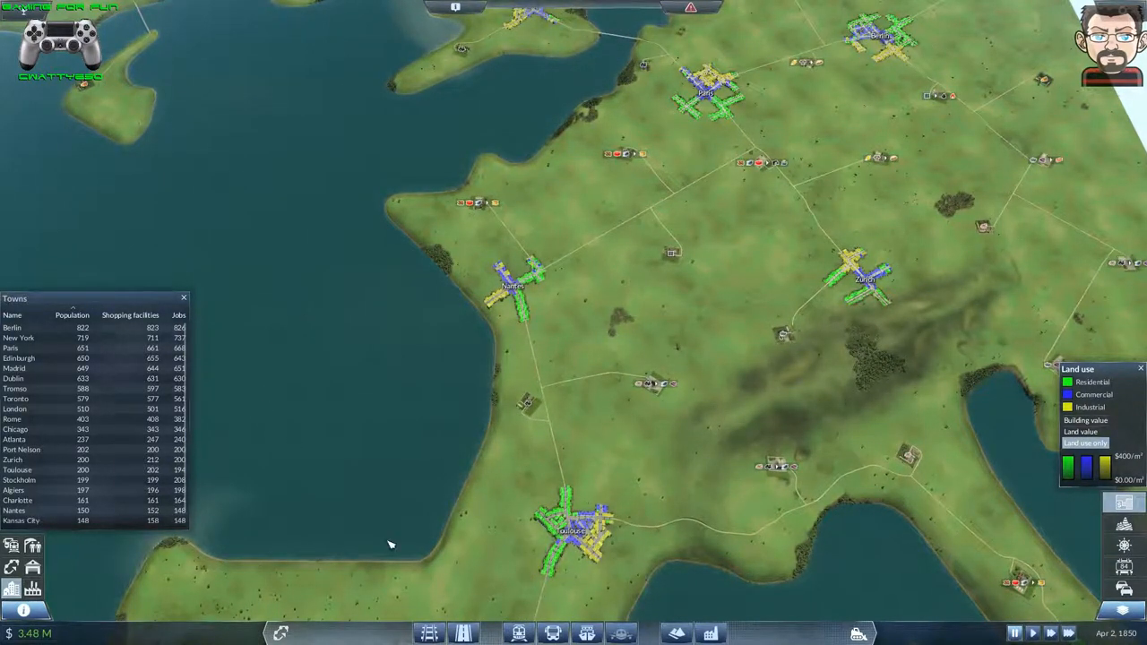
click(185, 298)
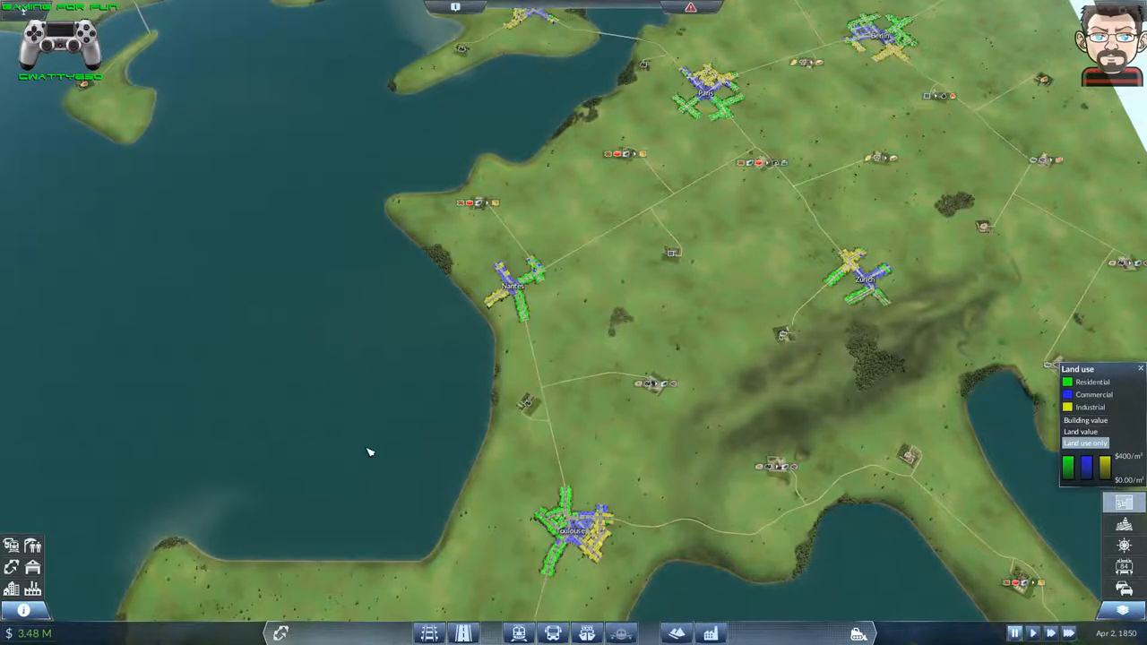
key(w)
key(w)
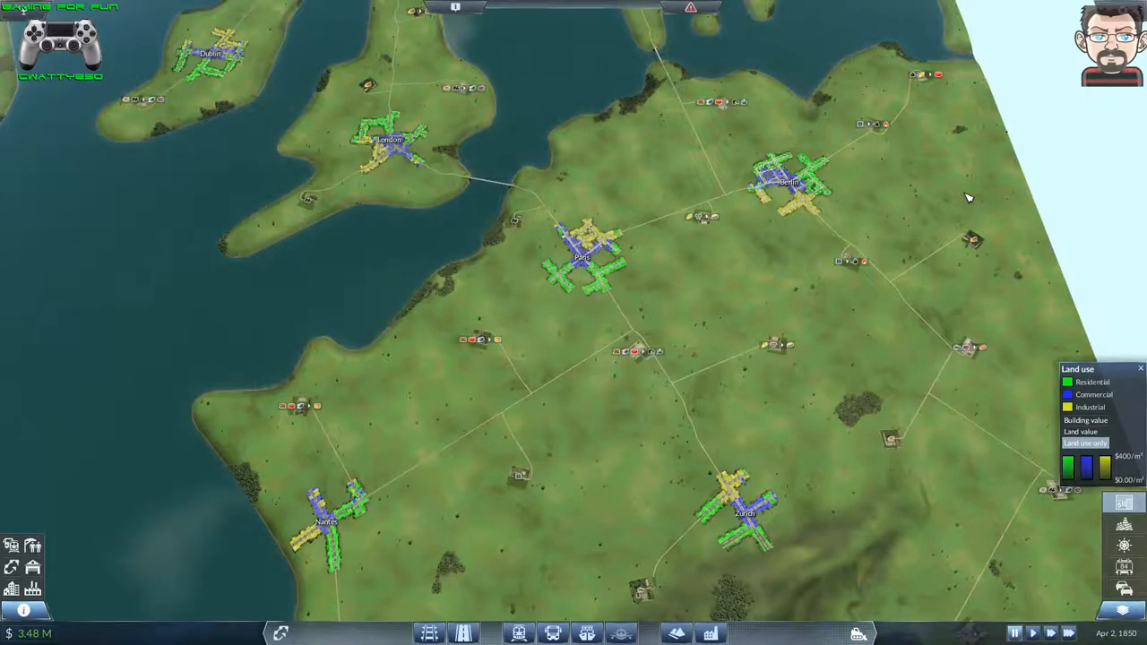
key(d)
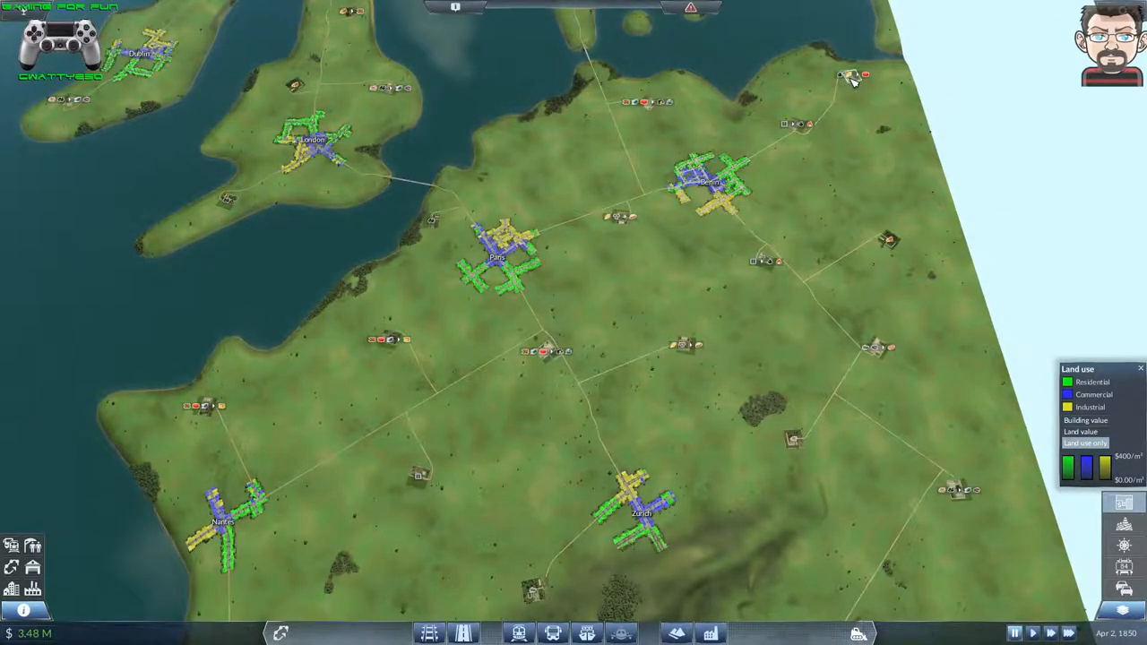
click(852, 78)
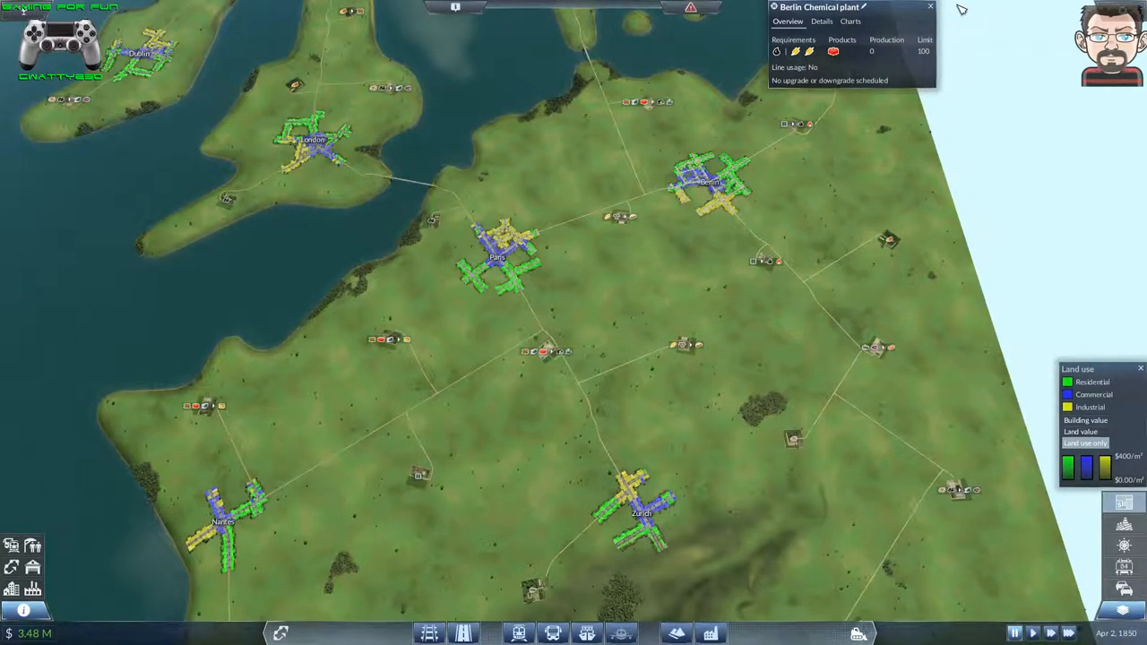
click(931, 7)
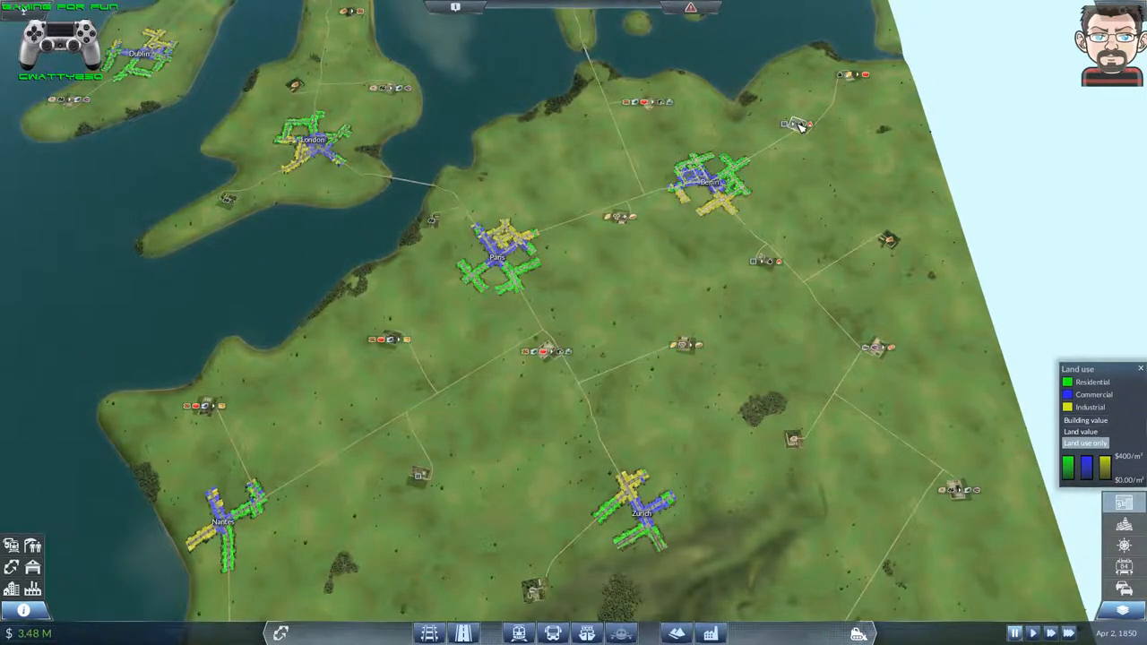
click(800, 125)
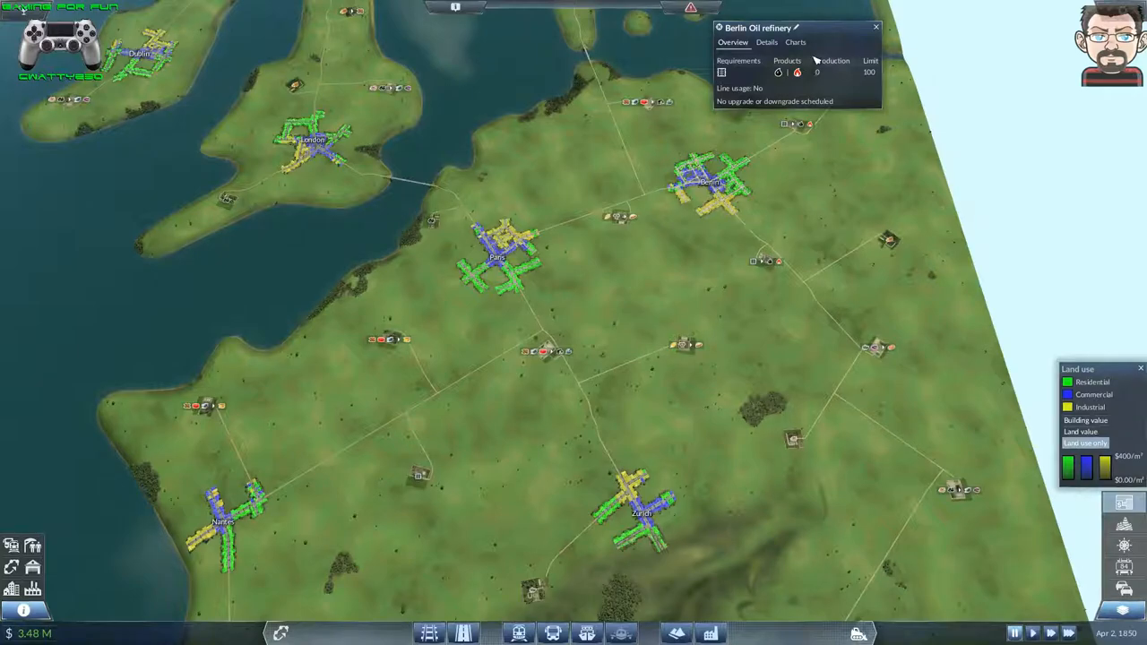
click(878, 28)
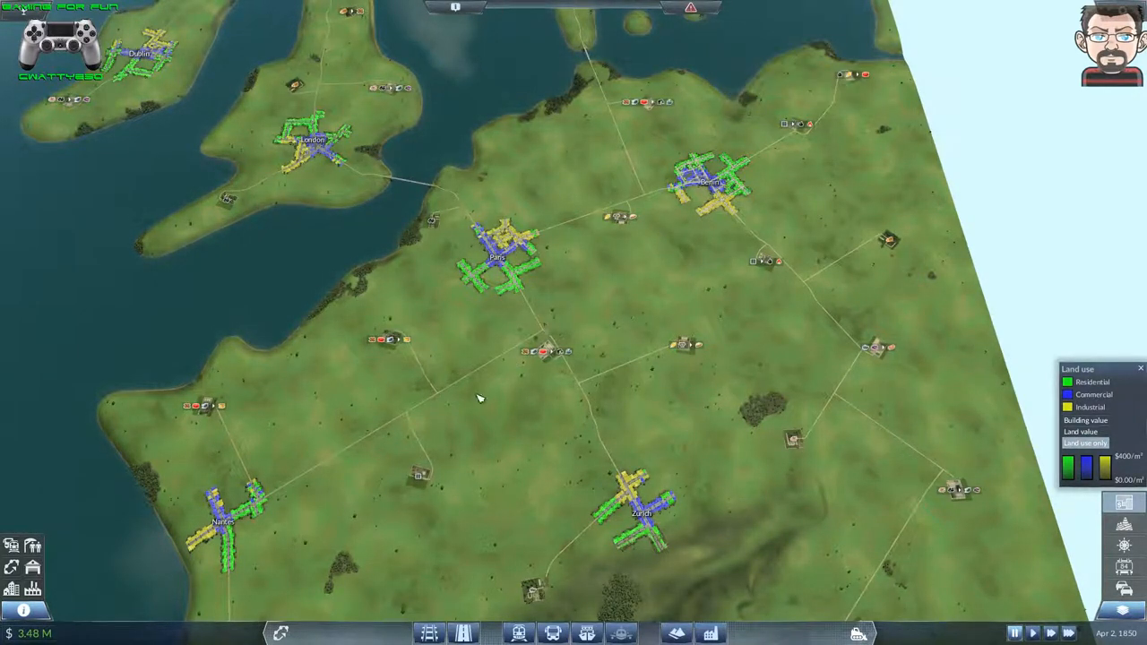
click(423, 476)
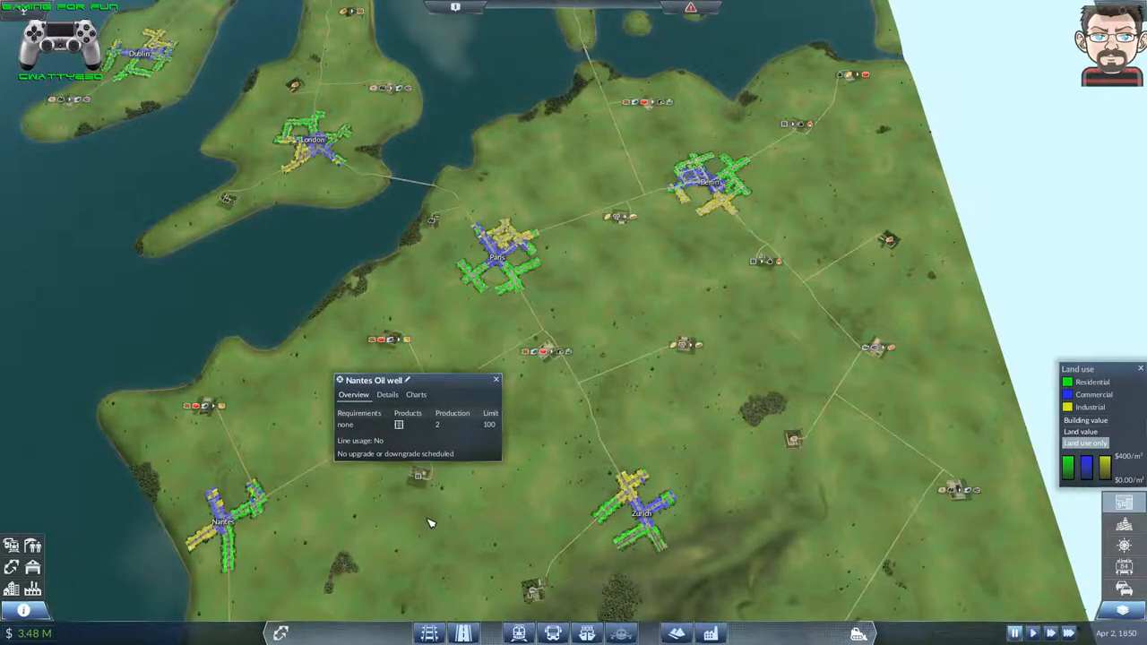
click(496, 380)
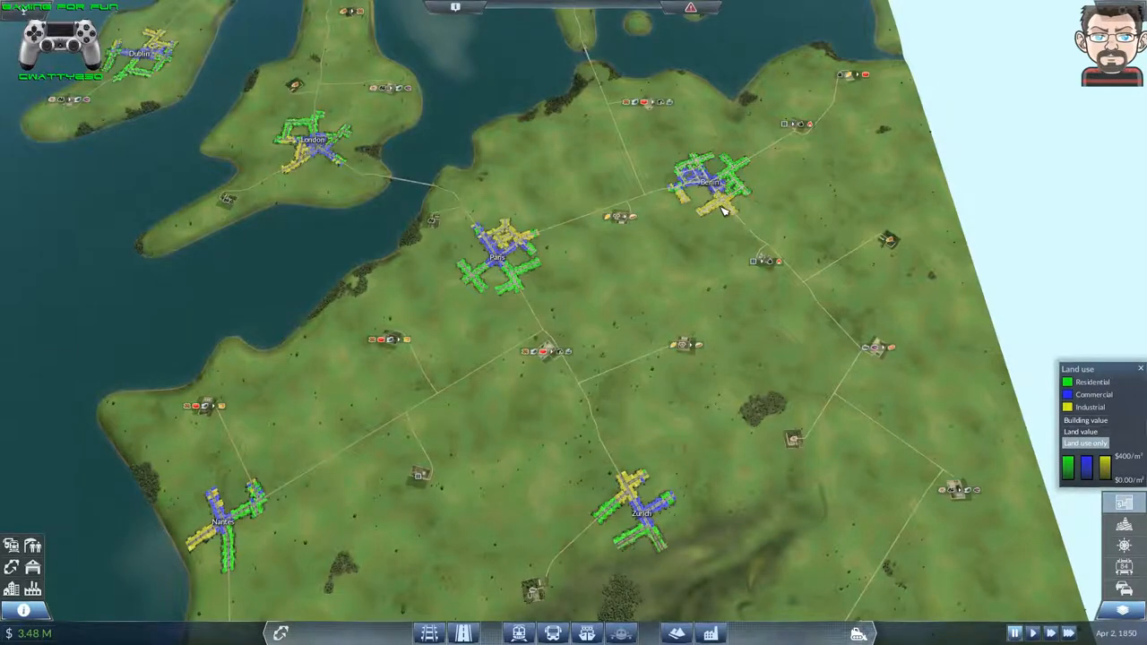
scroll(722, 206, up, 5)
scroll(721, 207, up, 5)
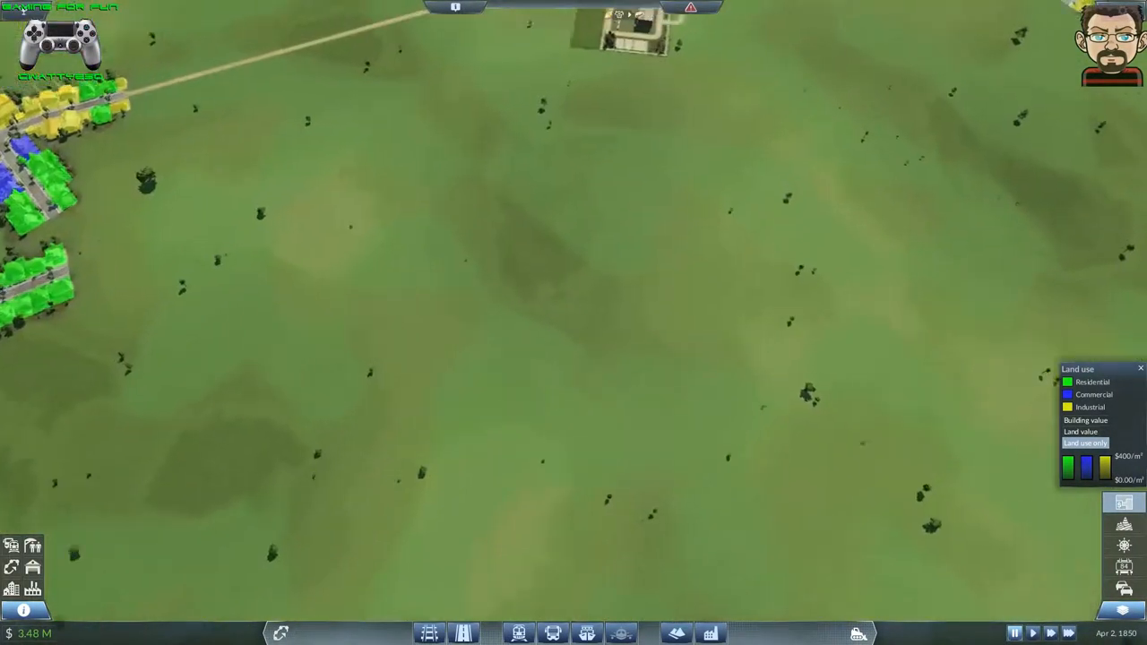
scroll(690, 291, down, 5)
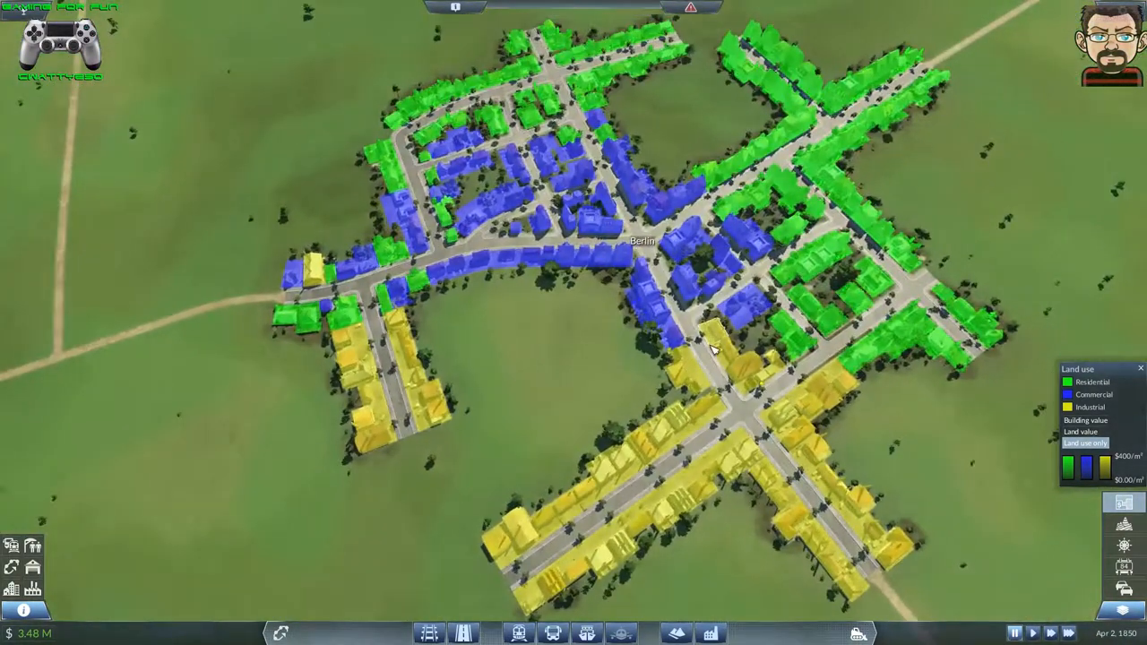
scroll(690, 291, down, 3)
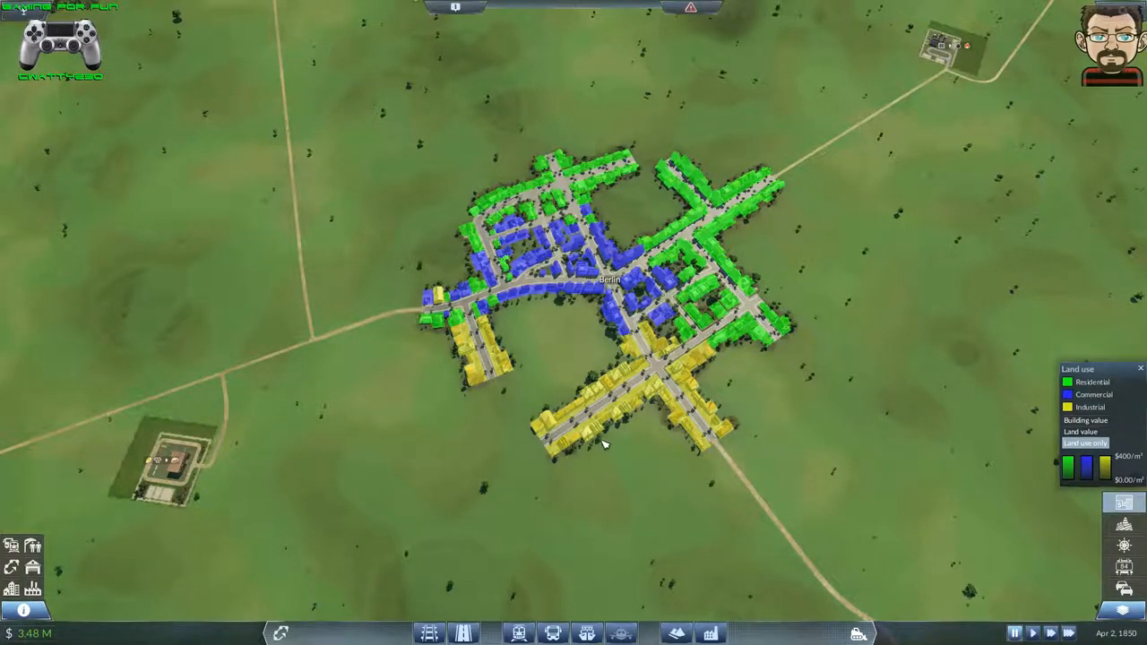
click(636, 405)
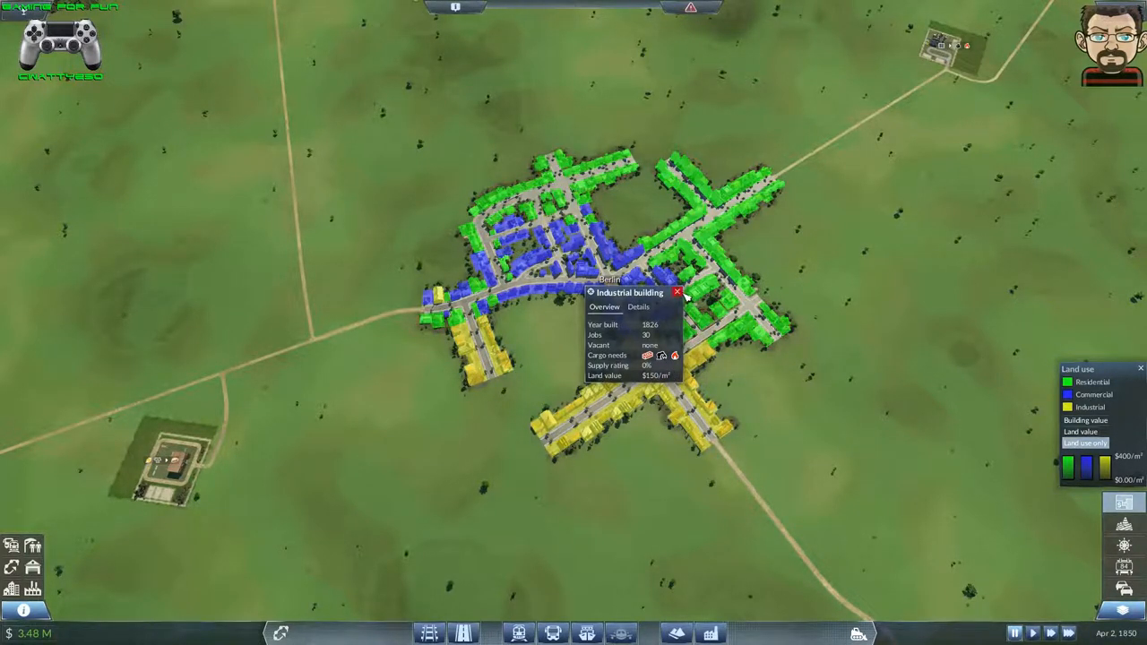
click(678, 294)
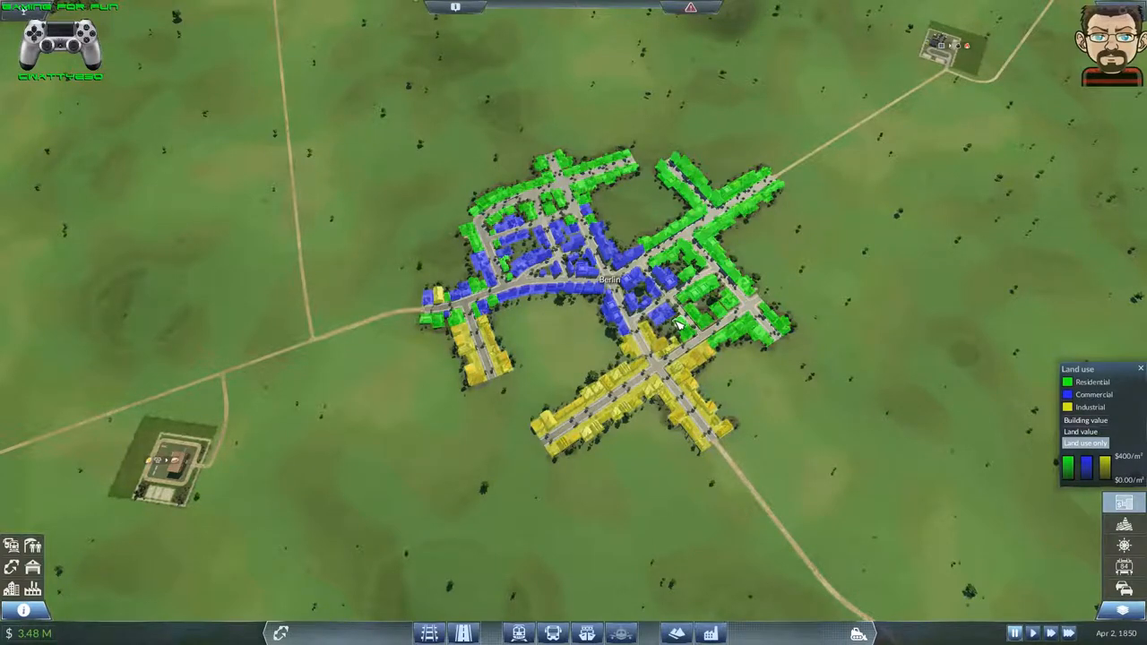
scroll(690, 349, down, 8)
scroll(725, 424, down, 2)
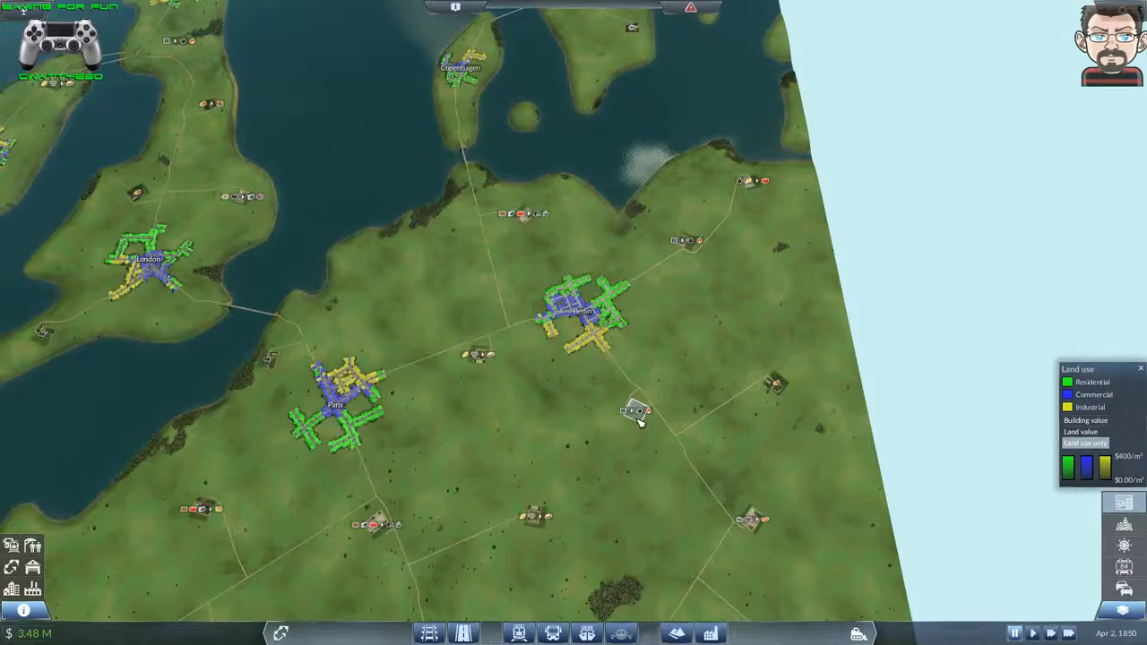
scroll(637, 416, up, 5)
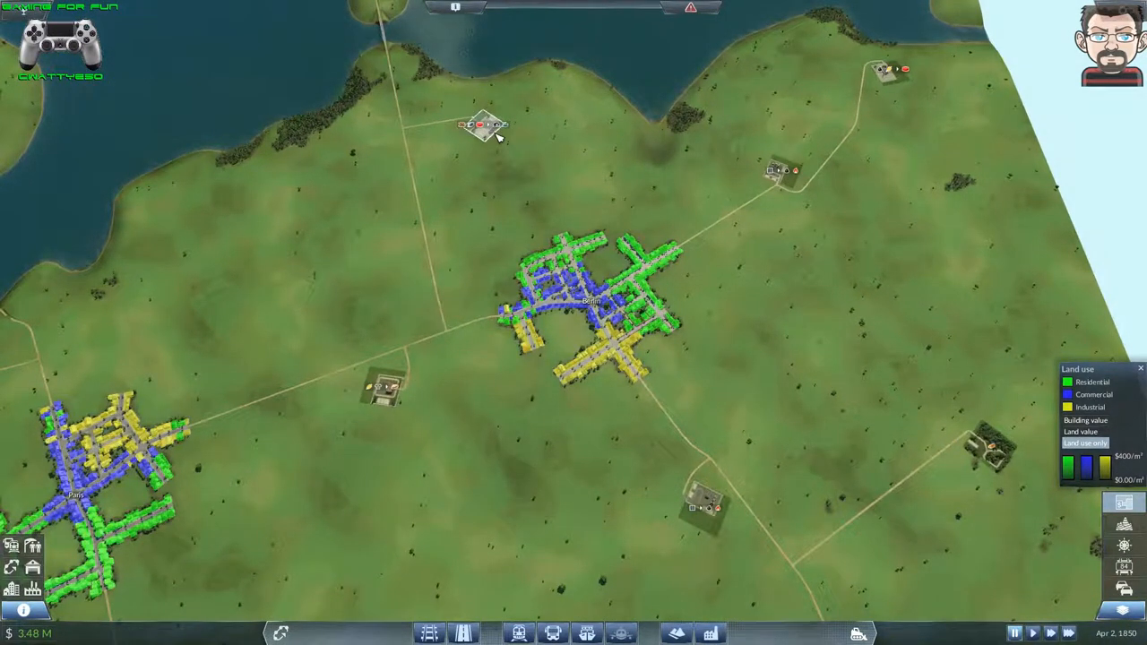
click(491, 130)
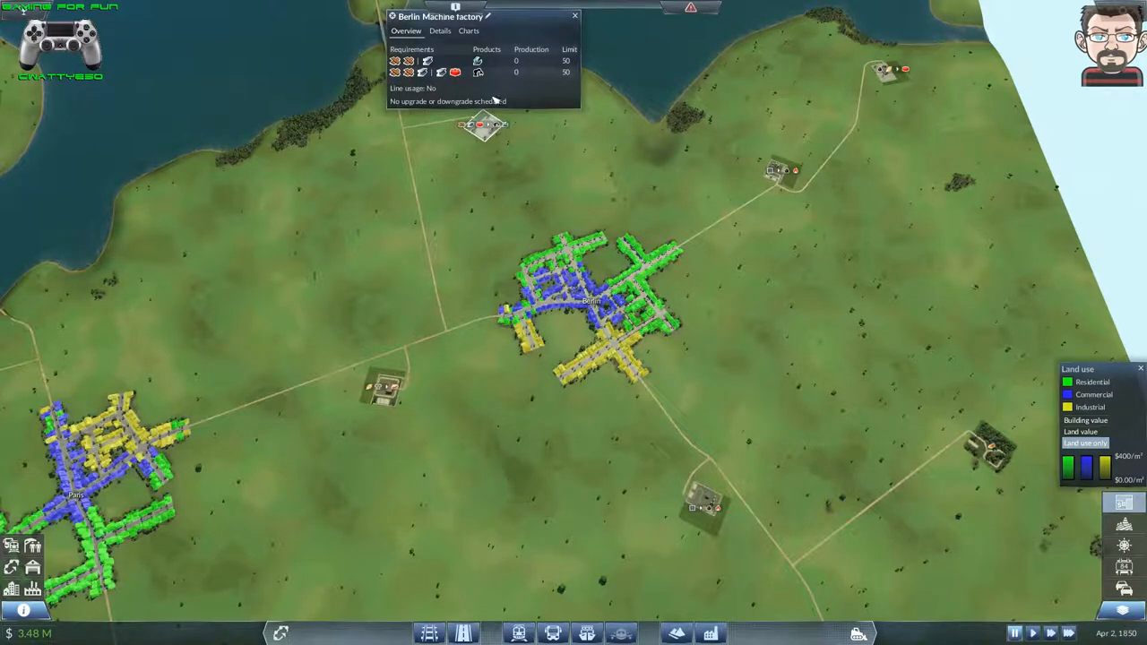
scroll(491, 130, down, 2)
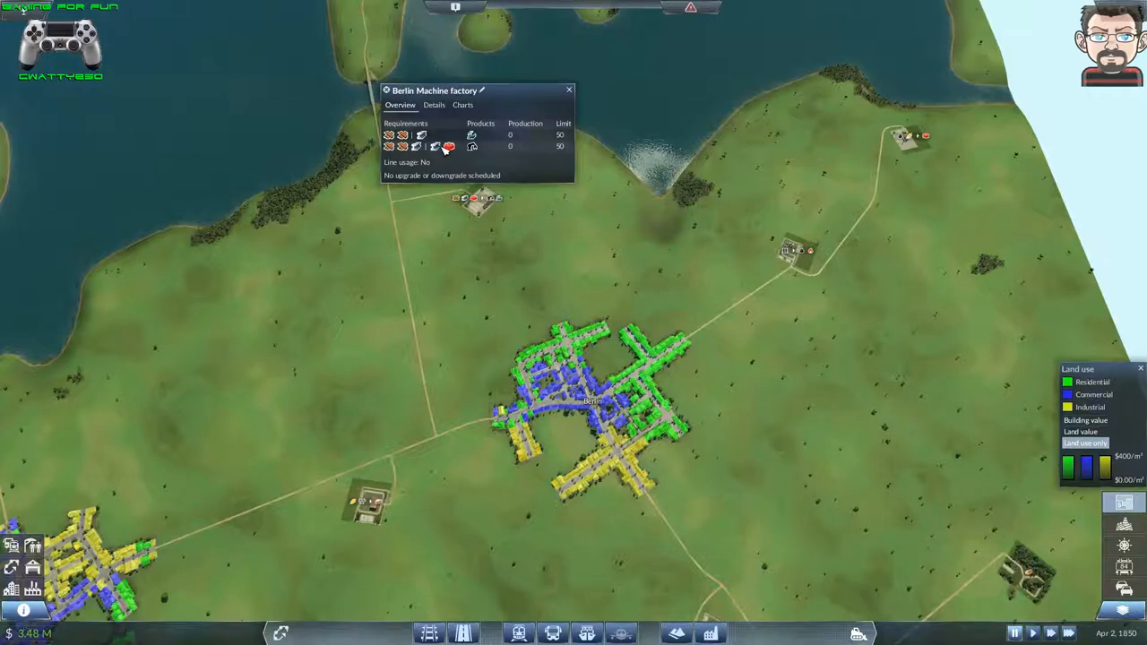
click(569, 91)
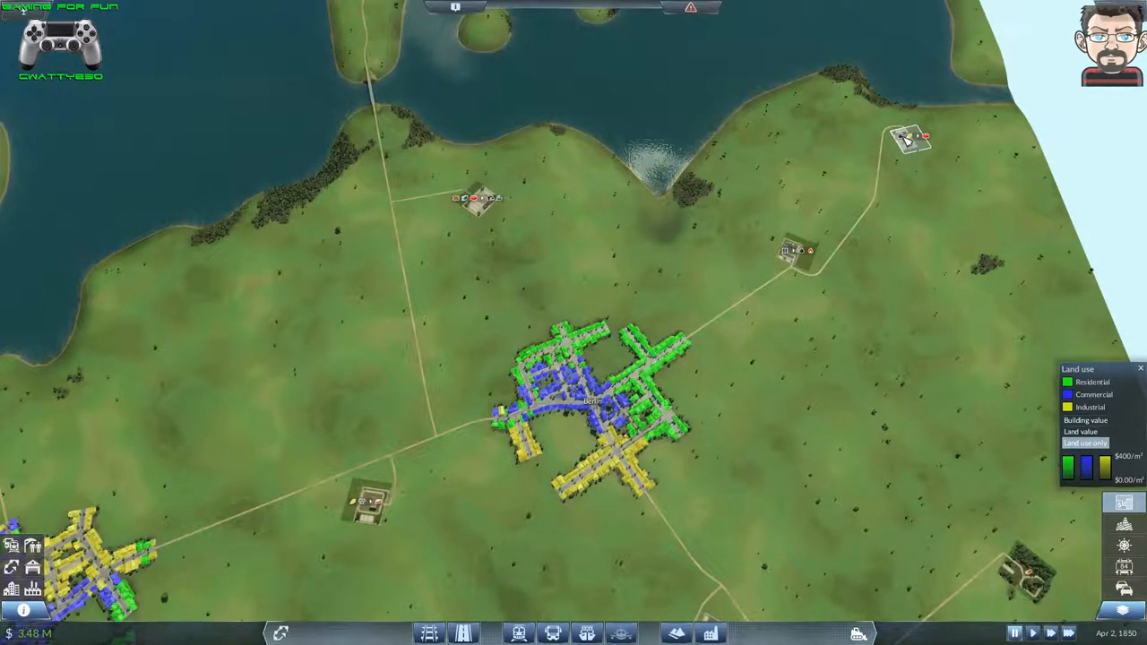
scroll(489, 199, down, 1)
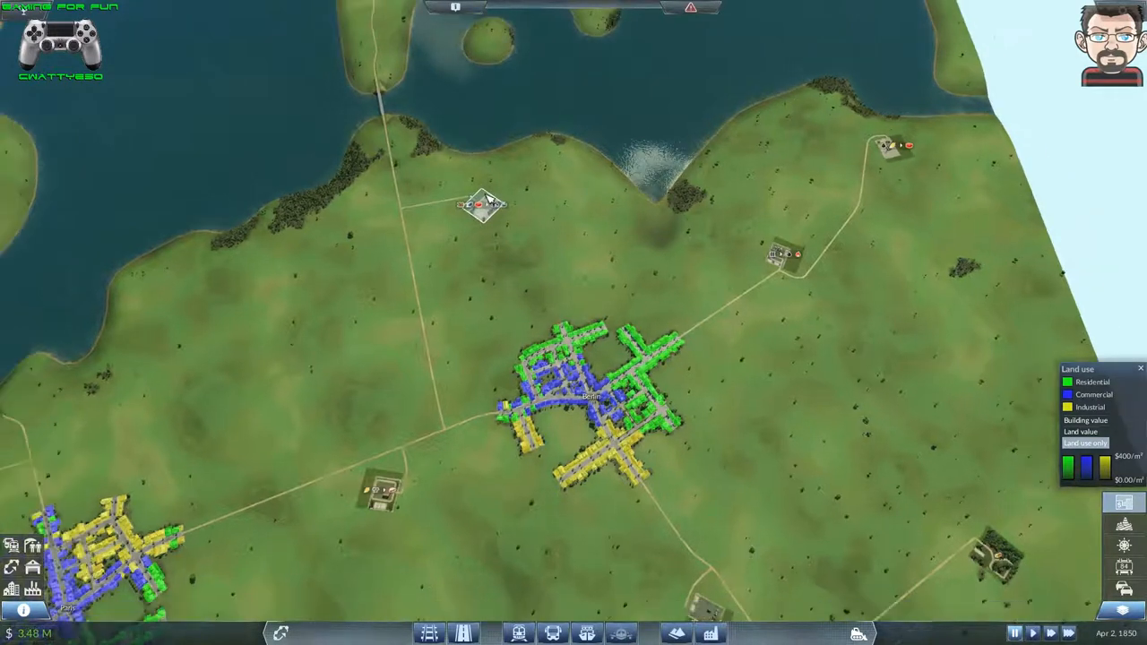
scroll(488, 199, down, 3)
drag(489, 206, 429, 505)
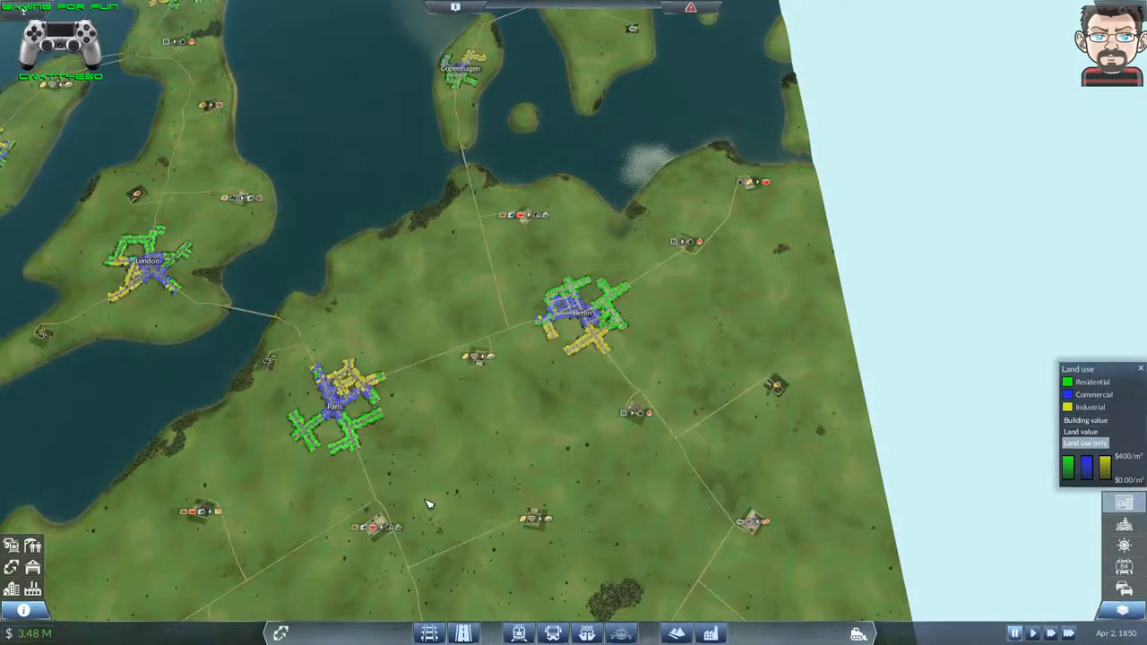
mouse_move(428, 492)
mouse_down()
mouse_move(574, 359)
mouse_move(598, 559)
mouse_up()
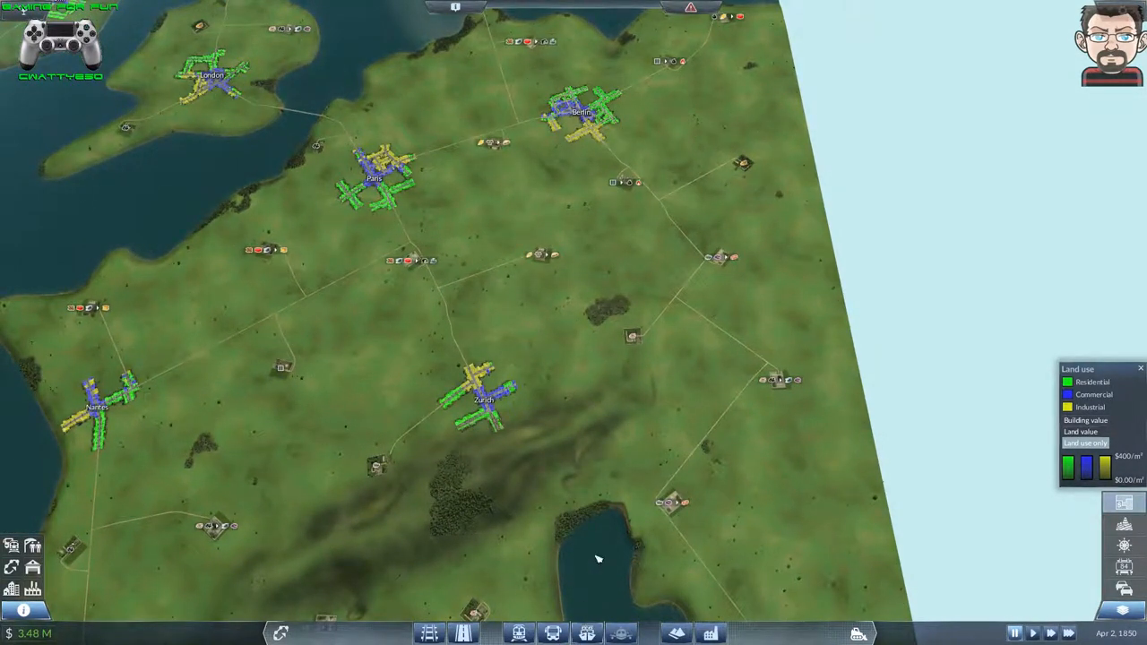
click(632, 336)
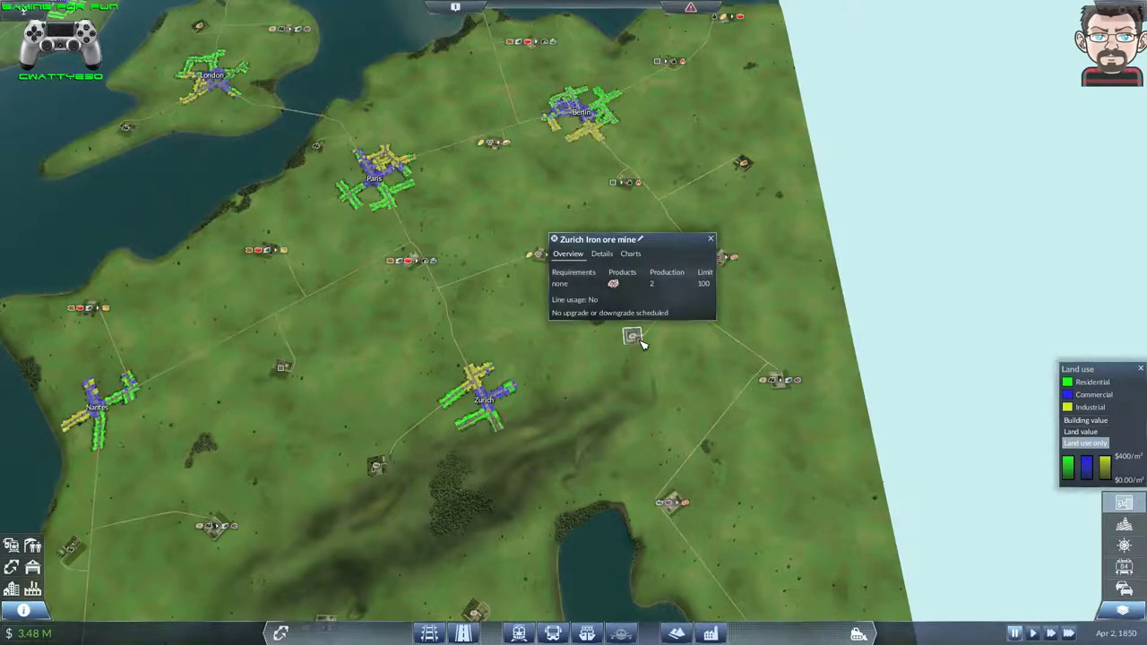
click(717, 242)
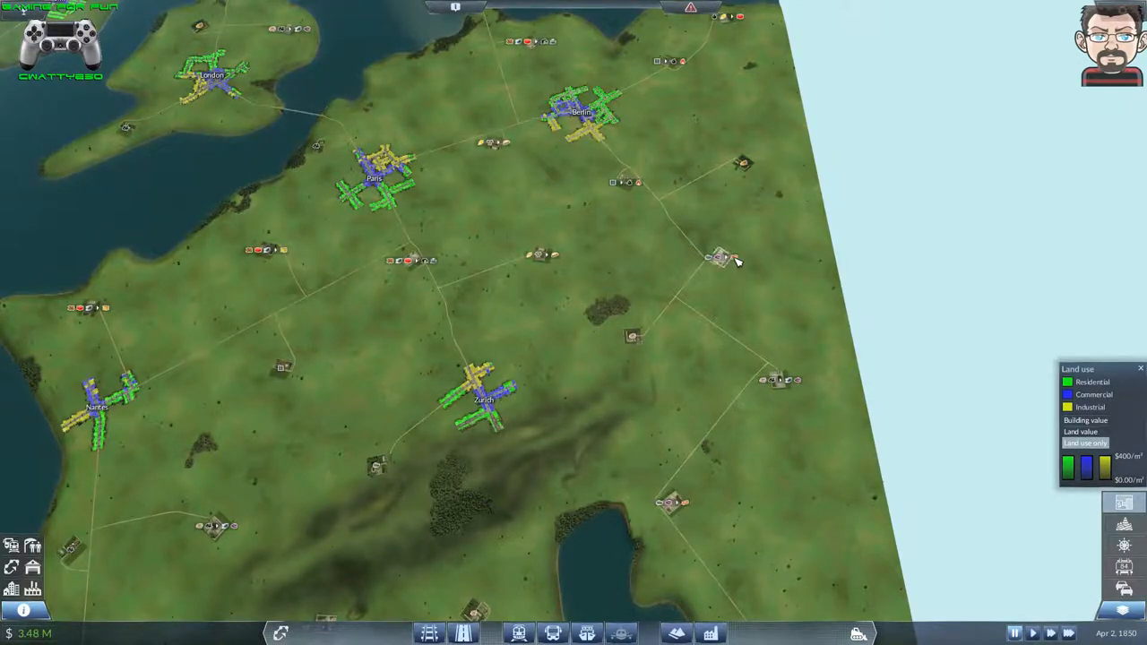
click(804, 384)
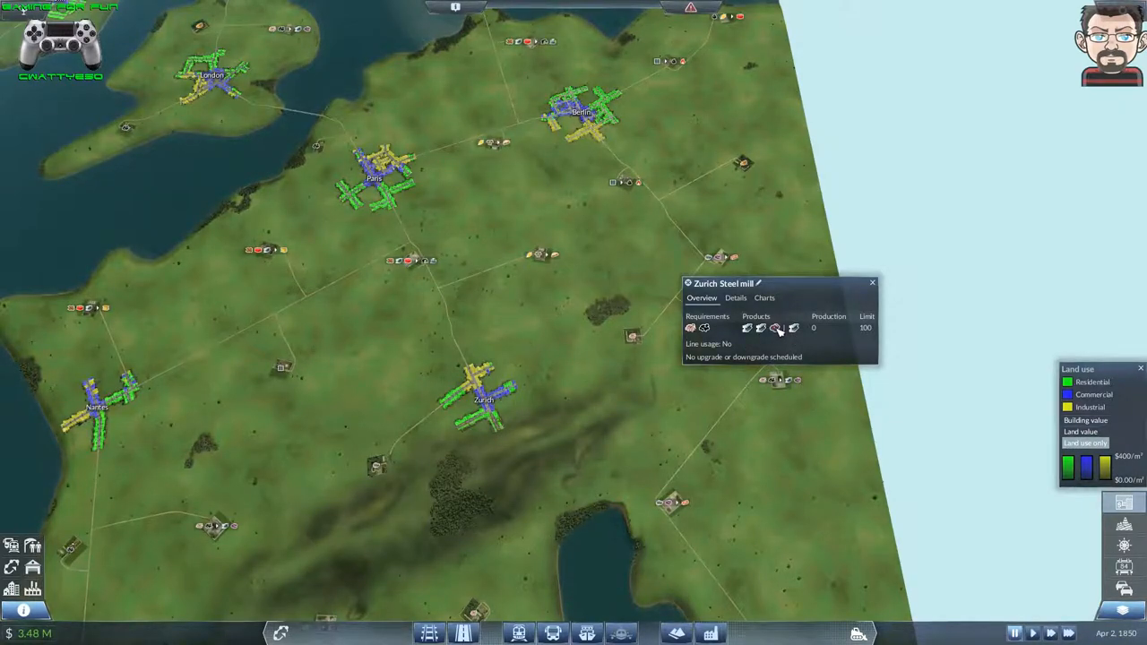
click(872, 283)
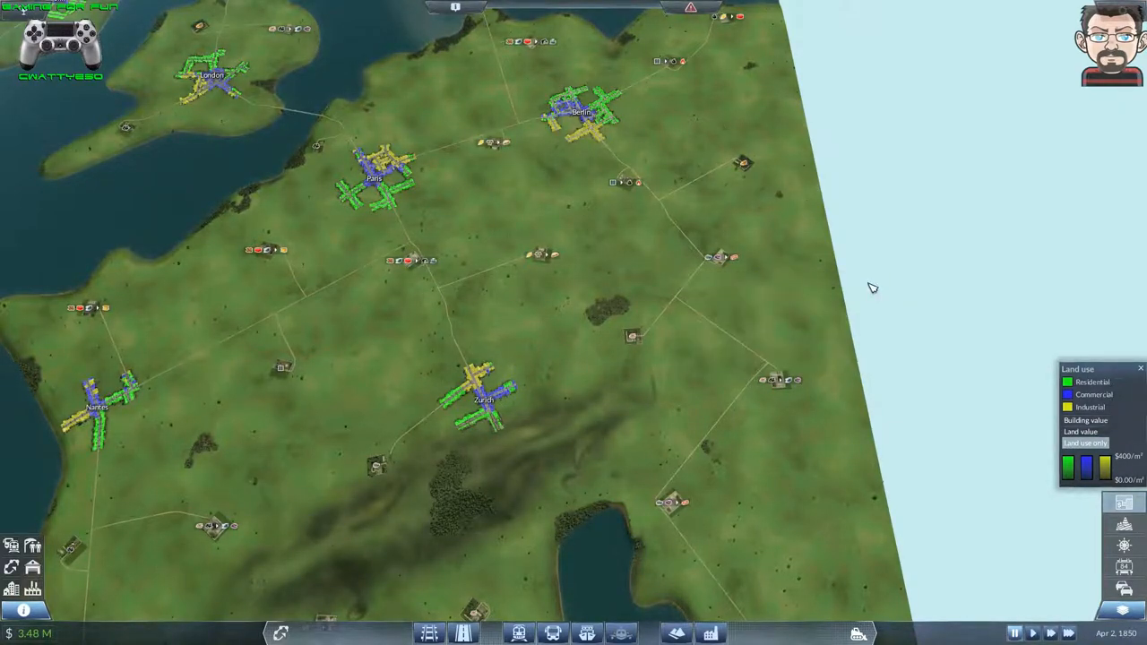
click(729, 260)
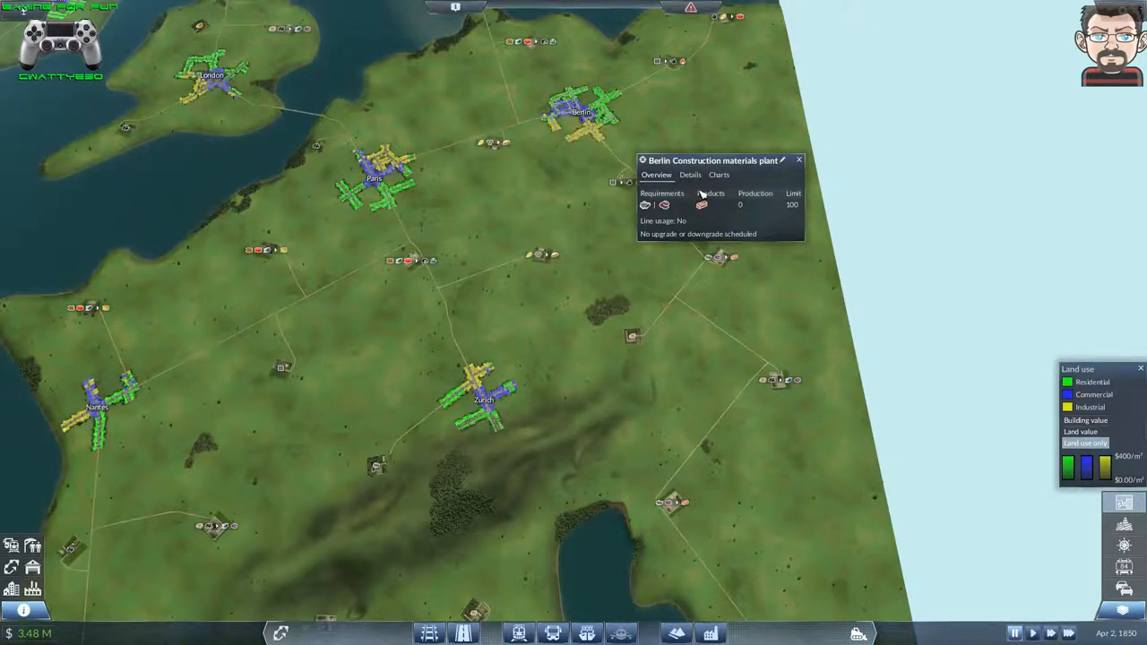
click(798, 161)
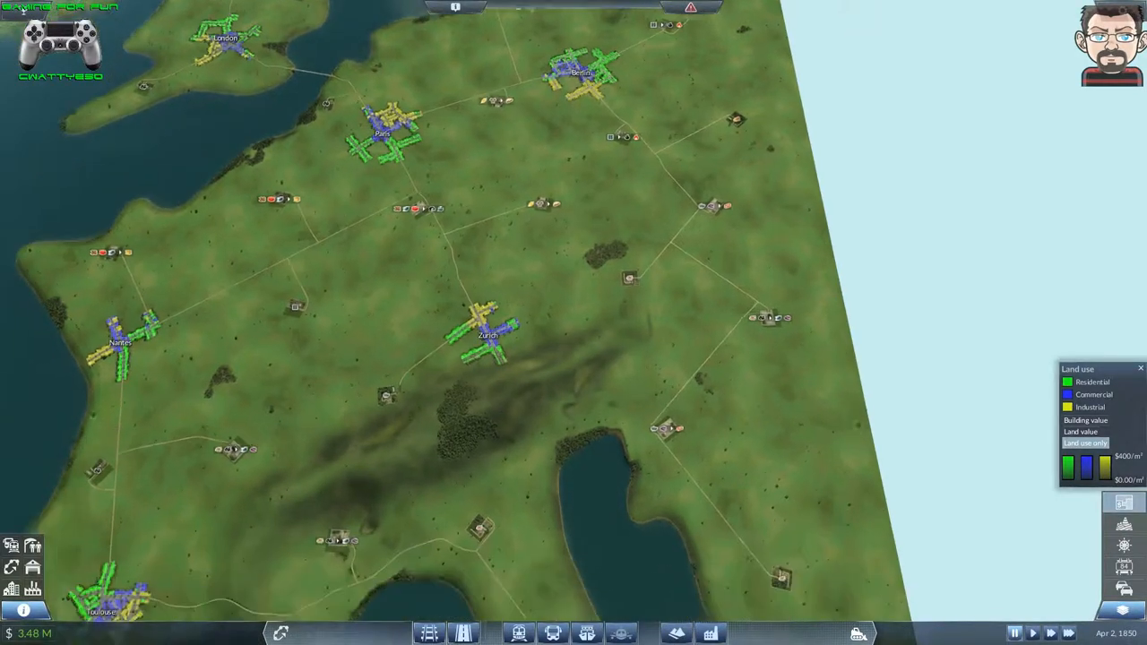
drag(426, 389, 444, 287)
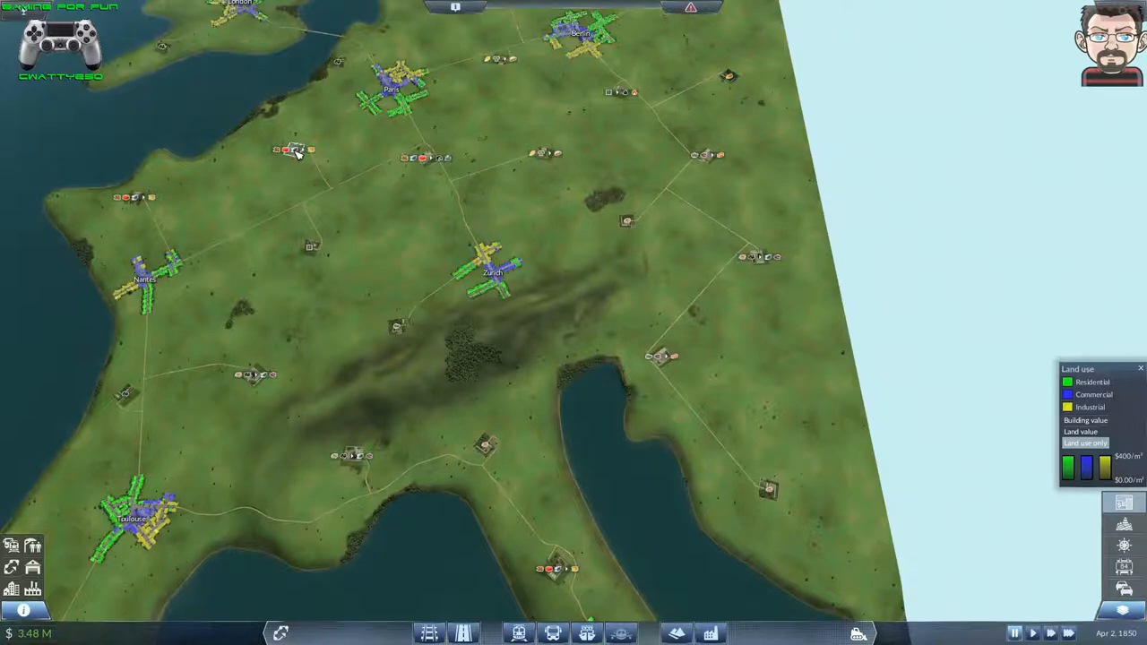
- Inspect the Paris Goods factory and a nearby commercial building's info windows, then dismiss both
click(296, 153)
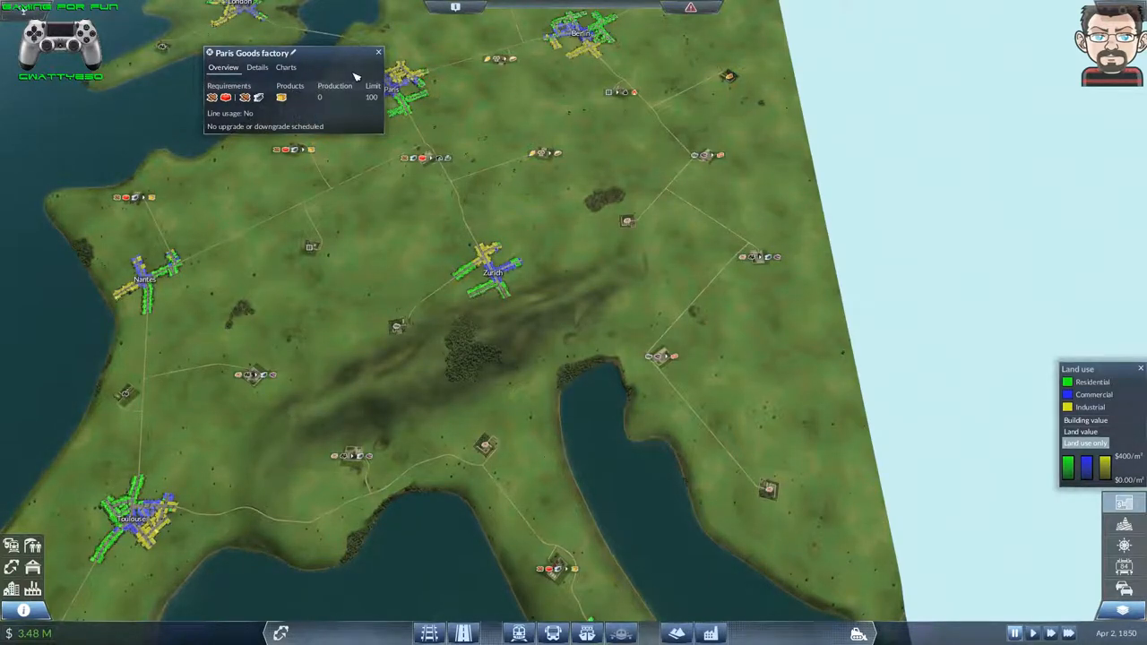
click(379, 53)
scroll(269, 153, up, 3)
scroll(269, 153, up, 3)
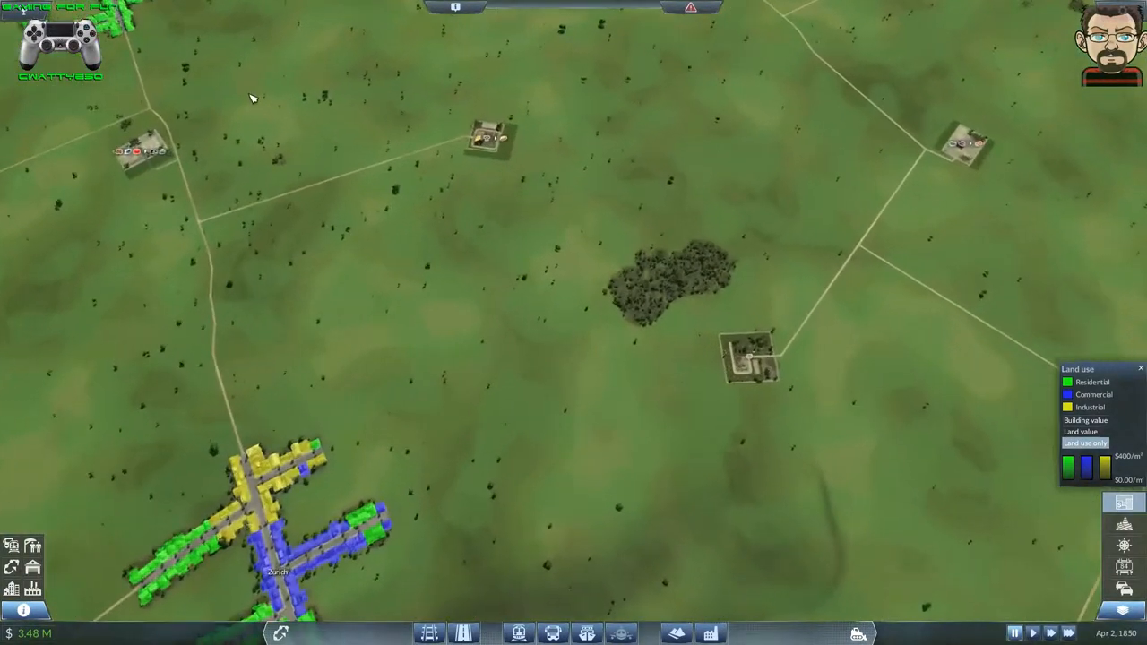
scroll(269, 152, up, 3)
scroll(269, 153, up, 2)
drag(146, 37, 263, 198)
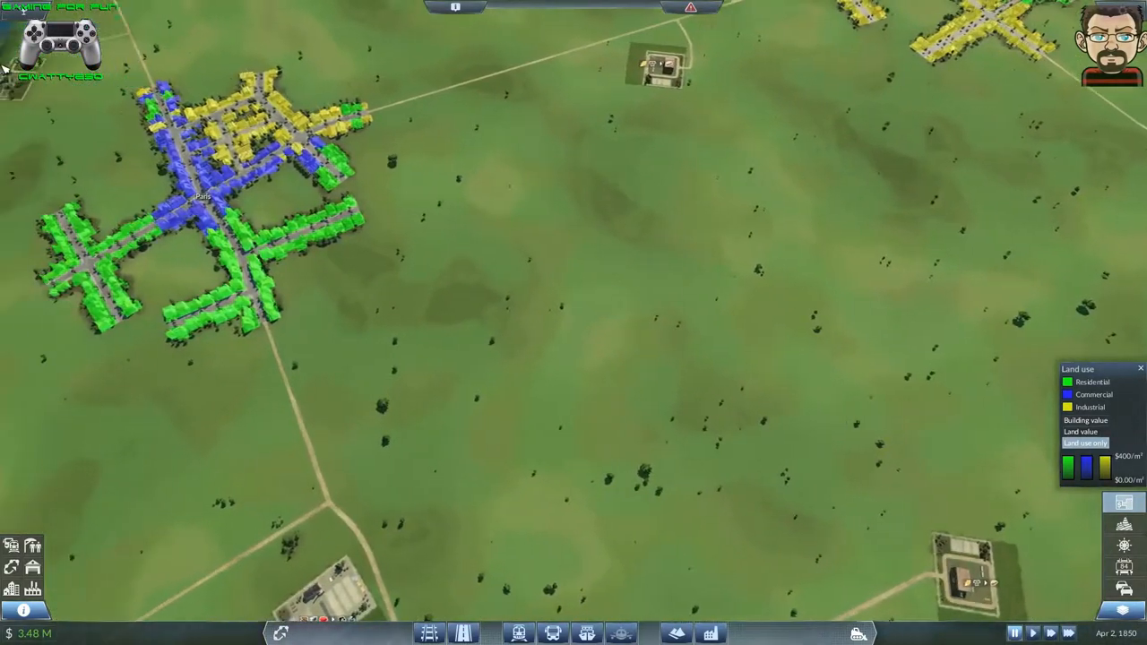
click(259, 189)
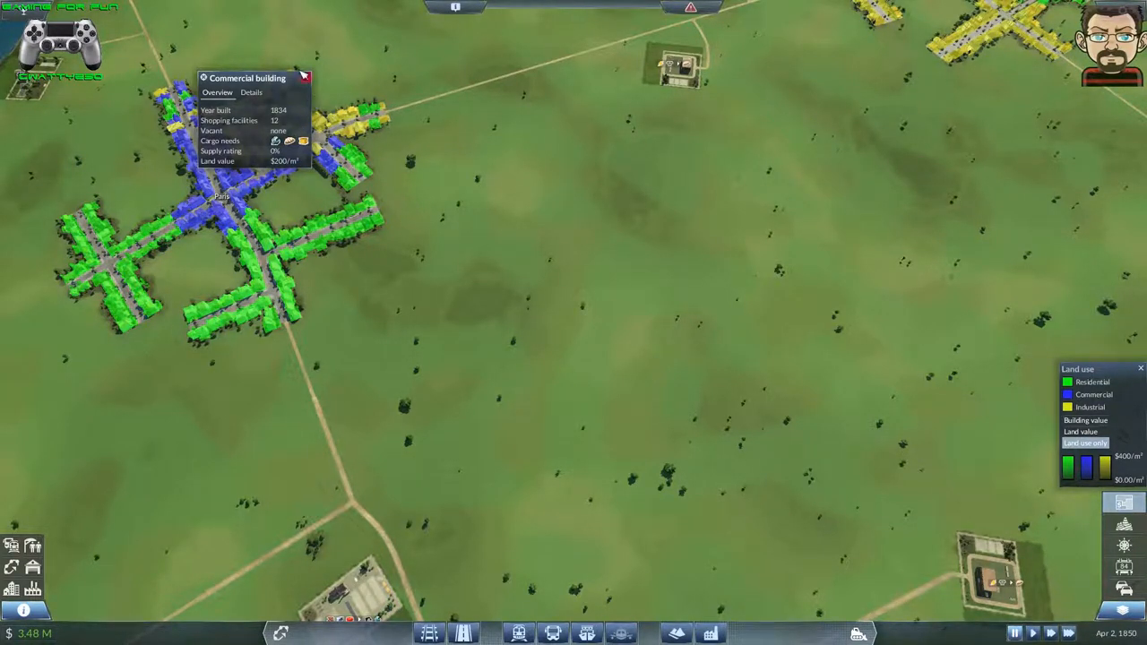
click(305, 78)
scroll(574, 322, down, 5)
scroll(573, 323, down, 3)
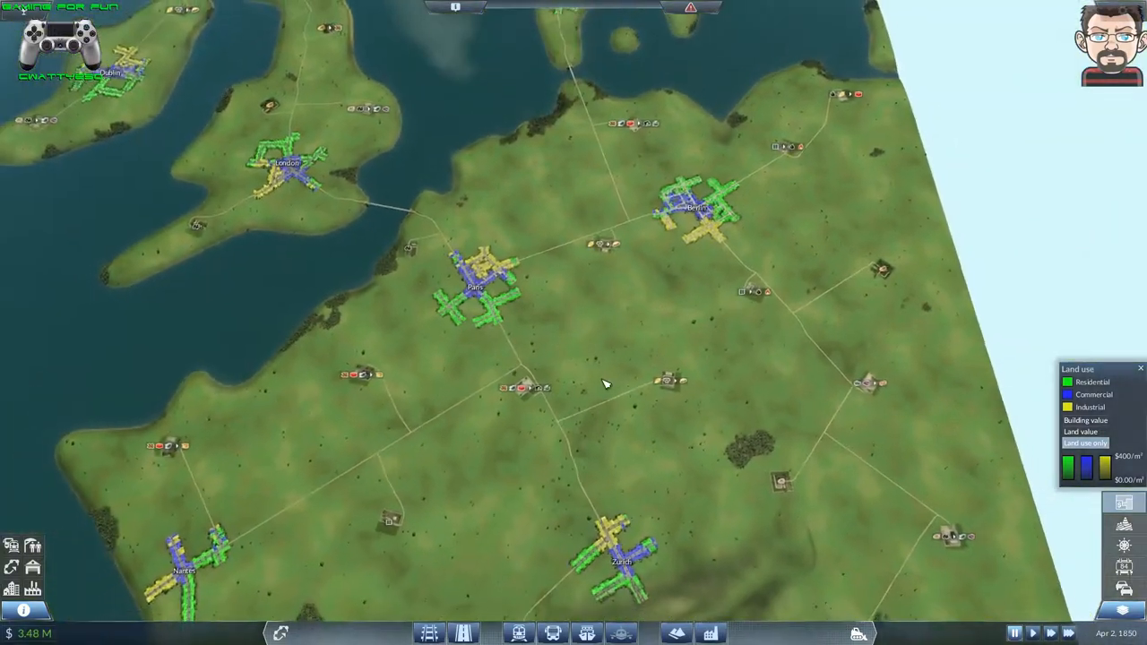
- Review the Berlin Food processing plant's details, then pan south toward Madrid and Algiers
click(605, 244)
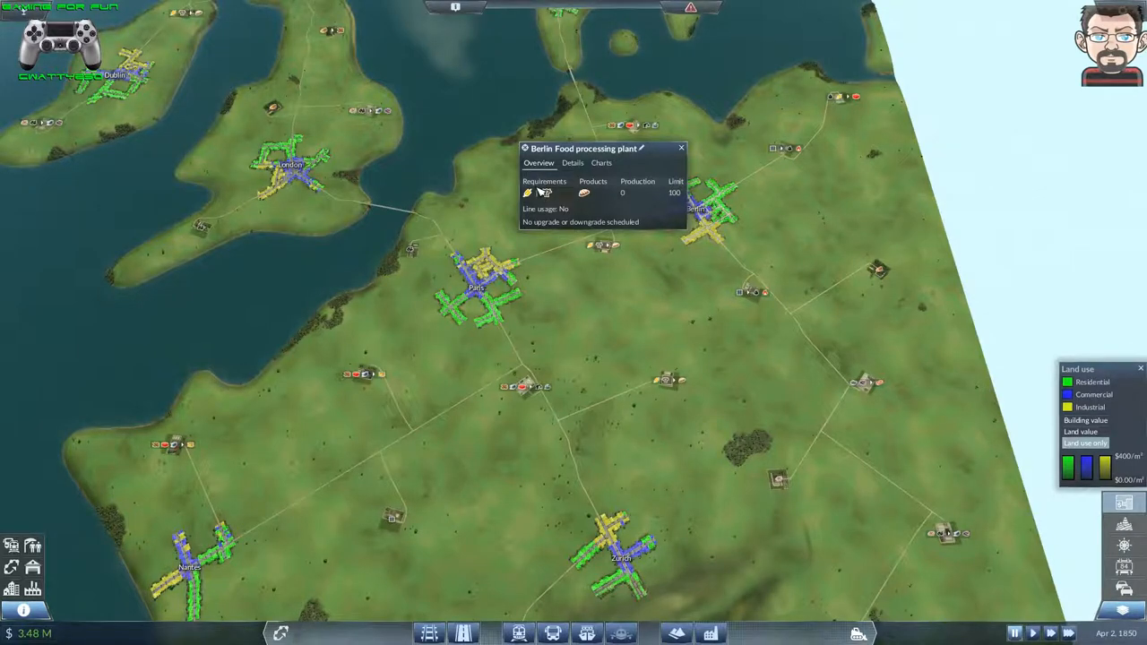
click(686, 150)
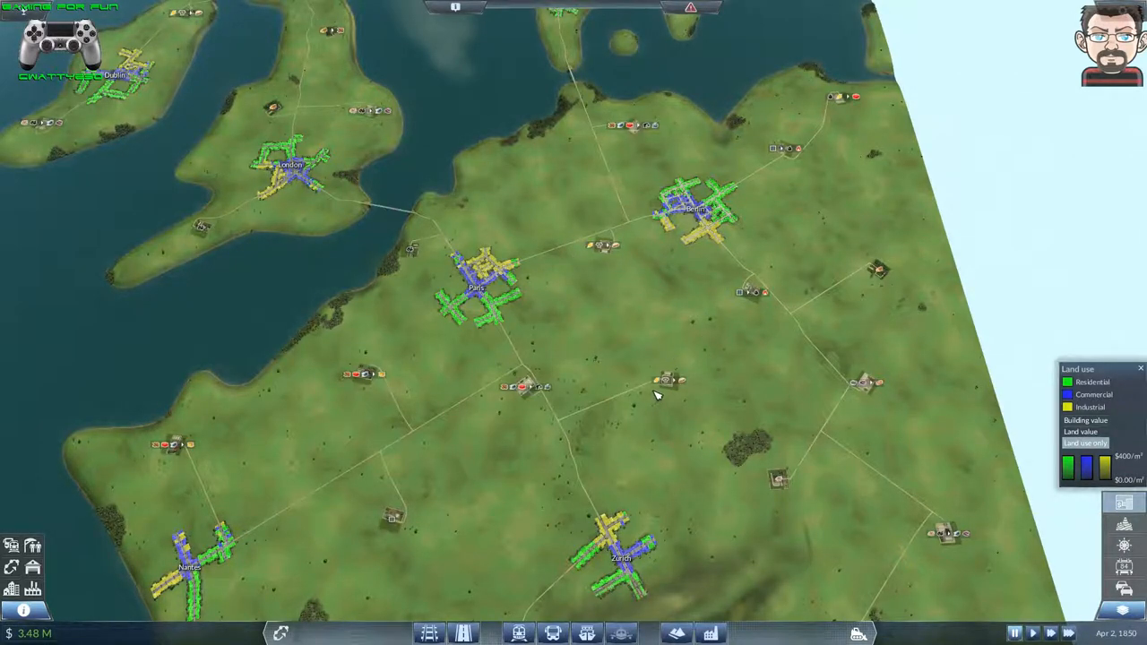
key(s)
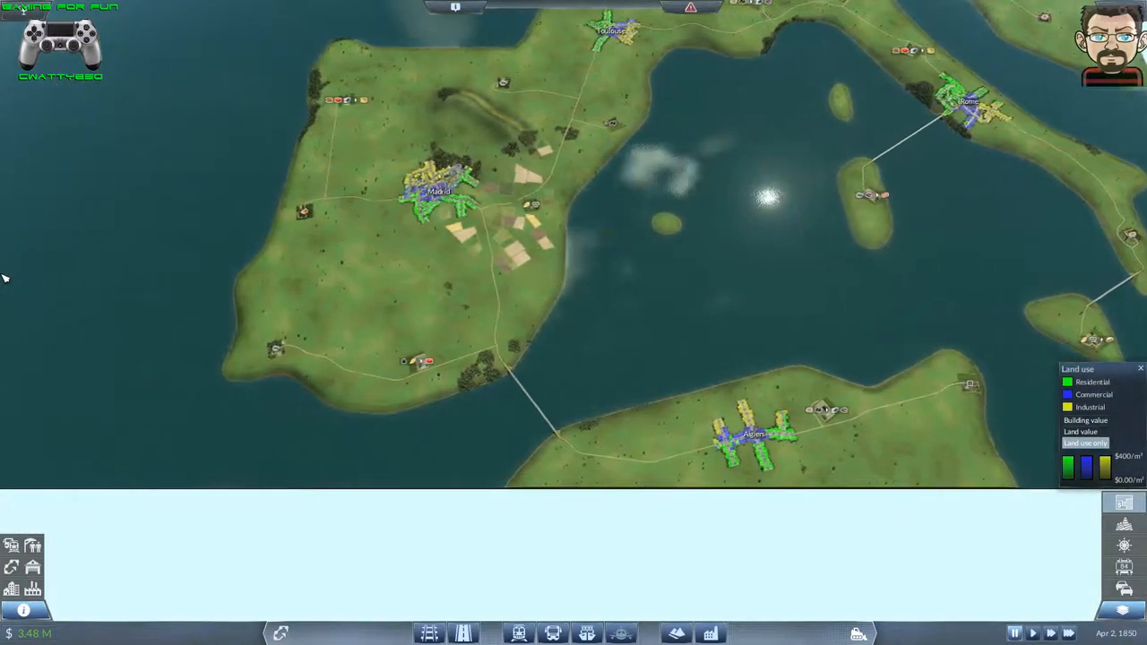
- Check the Madrid Farm's and the Berlin Forest's production windows, closing each
key(Escape)
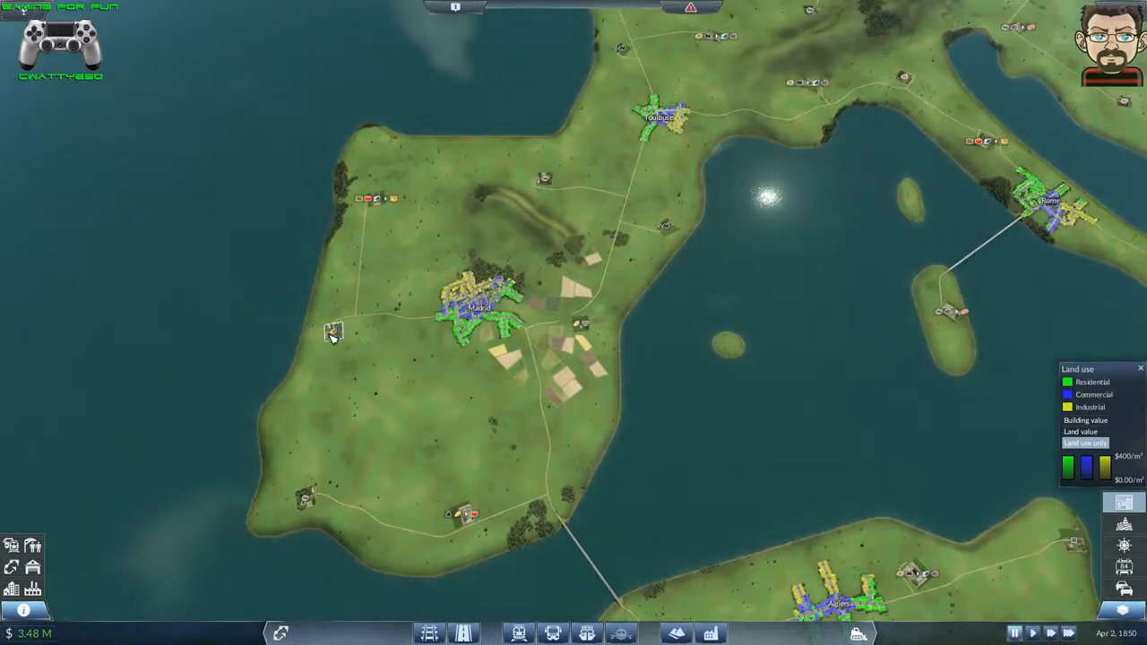
click(583, 325)
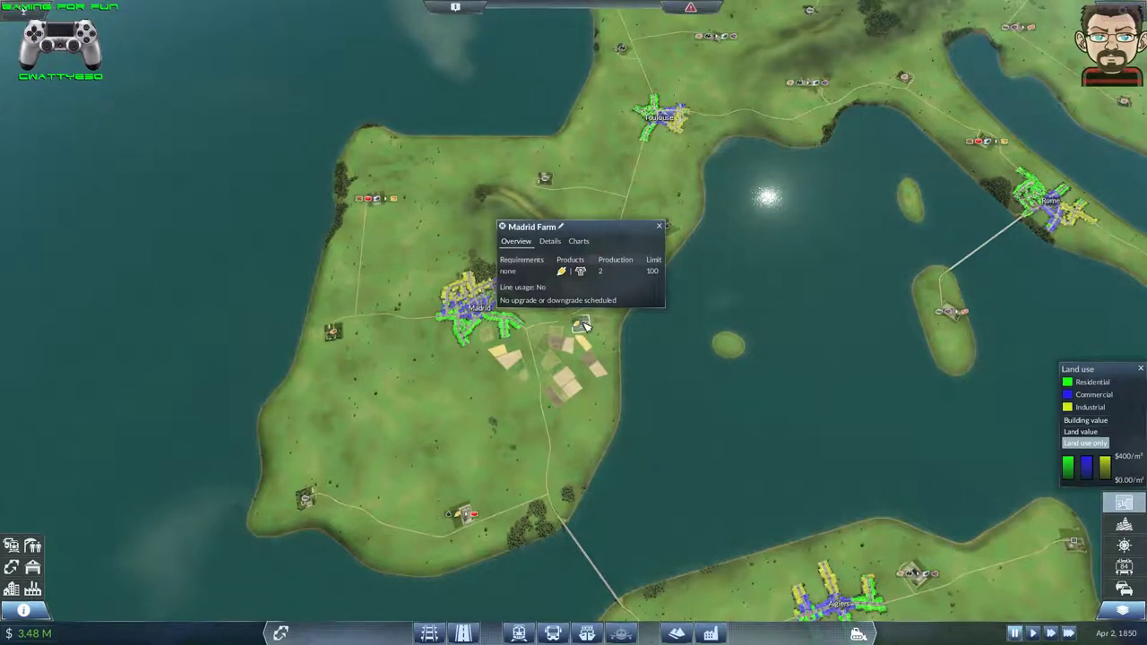
click(660, 227)
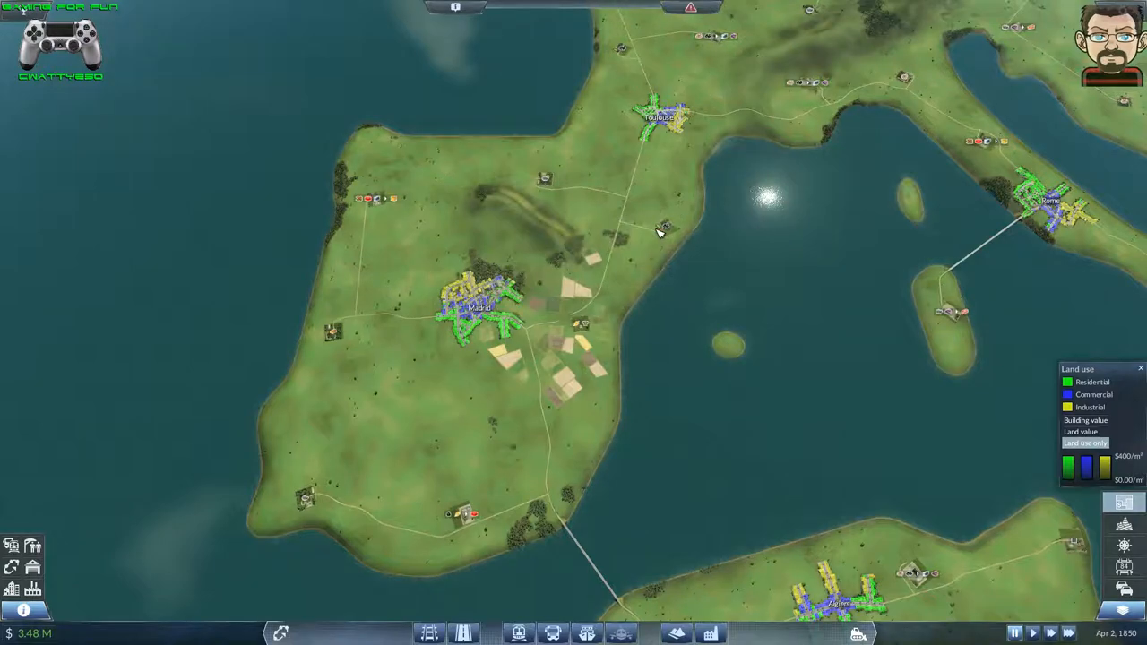
scroll(652, 231, down, 3)
scroll(587, 478, up, 3)
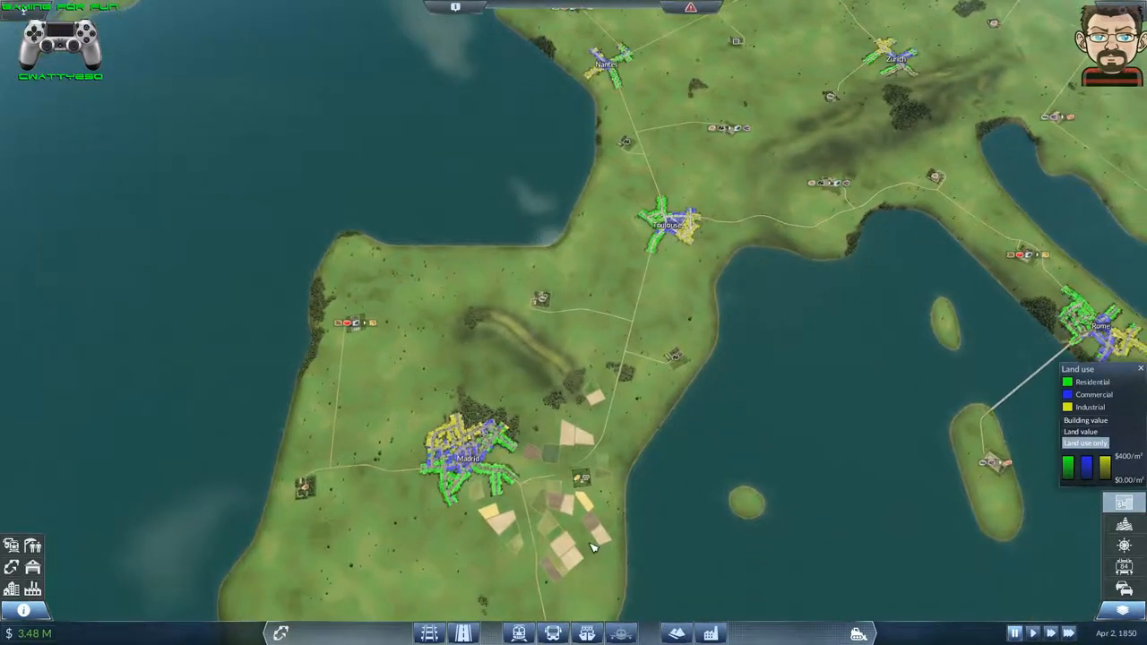
drag(792, 292, 627, 538)
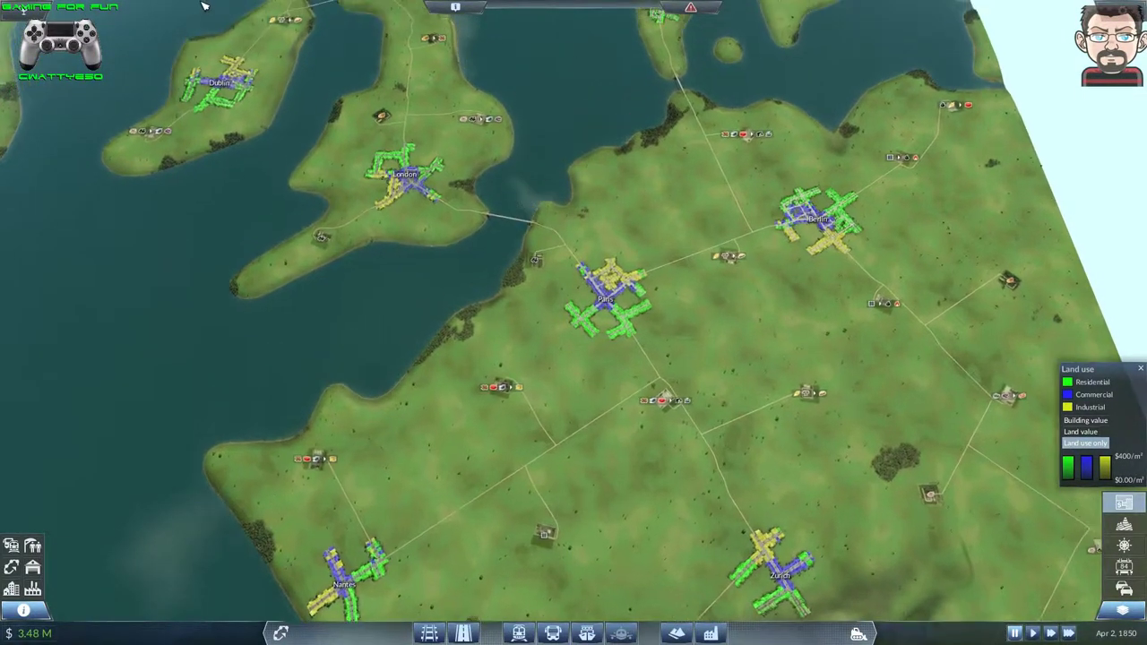
drag(712, 188, 276, 138)
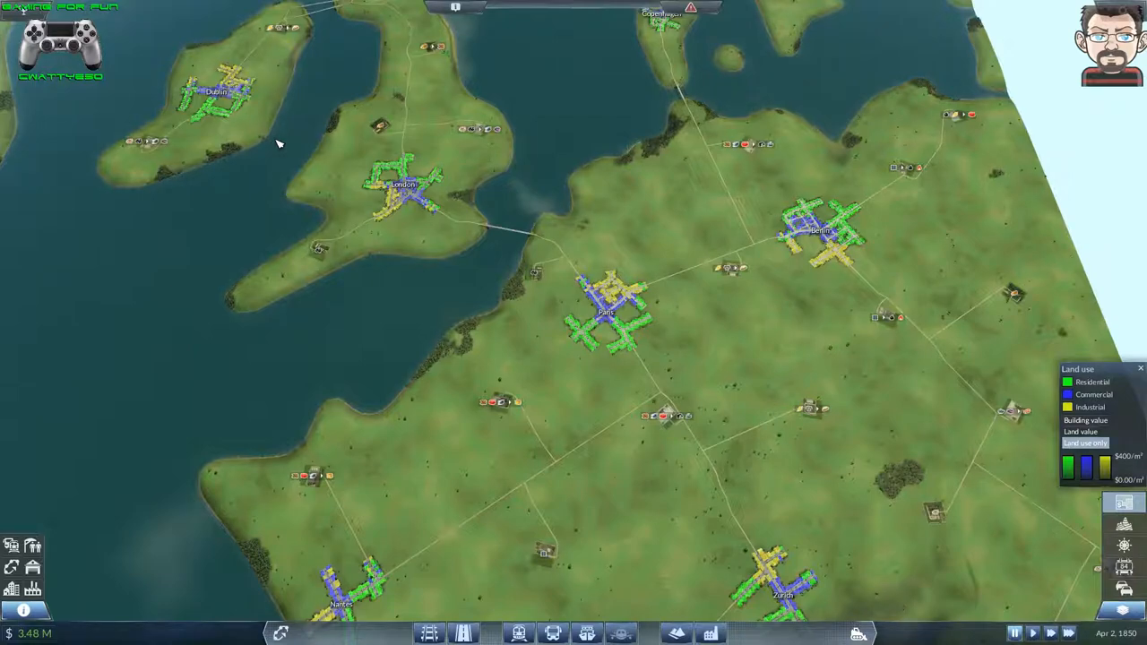
click(1014, 294)
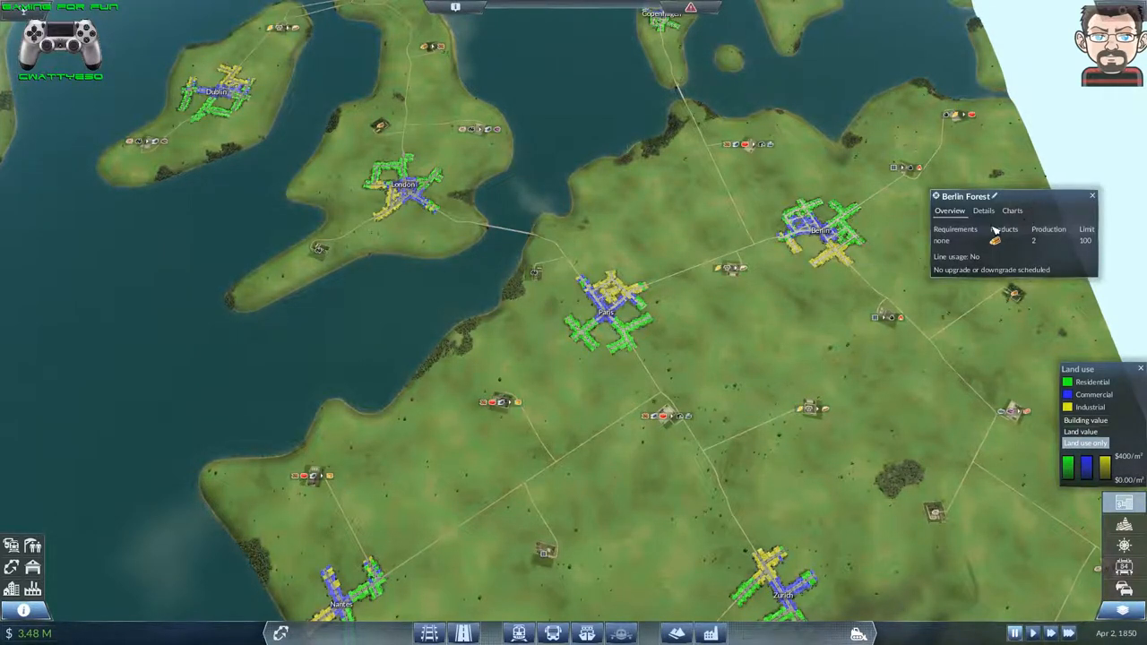
click(1093, 195)
- Tour south past Zurich, Rome and Algiers, west to Madrid, then centre on the land north of London
drag(897, 403, 771, 620)
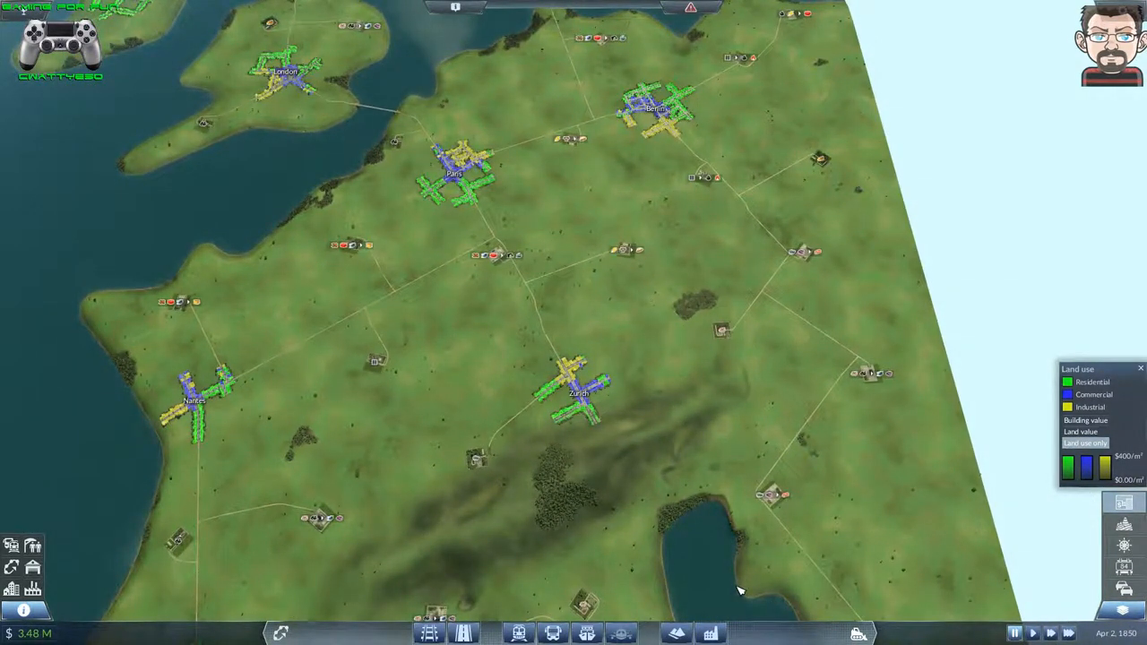
key(s)
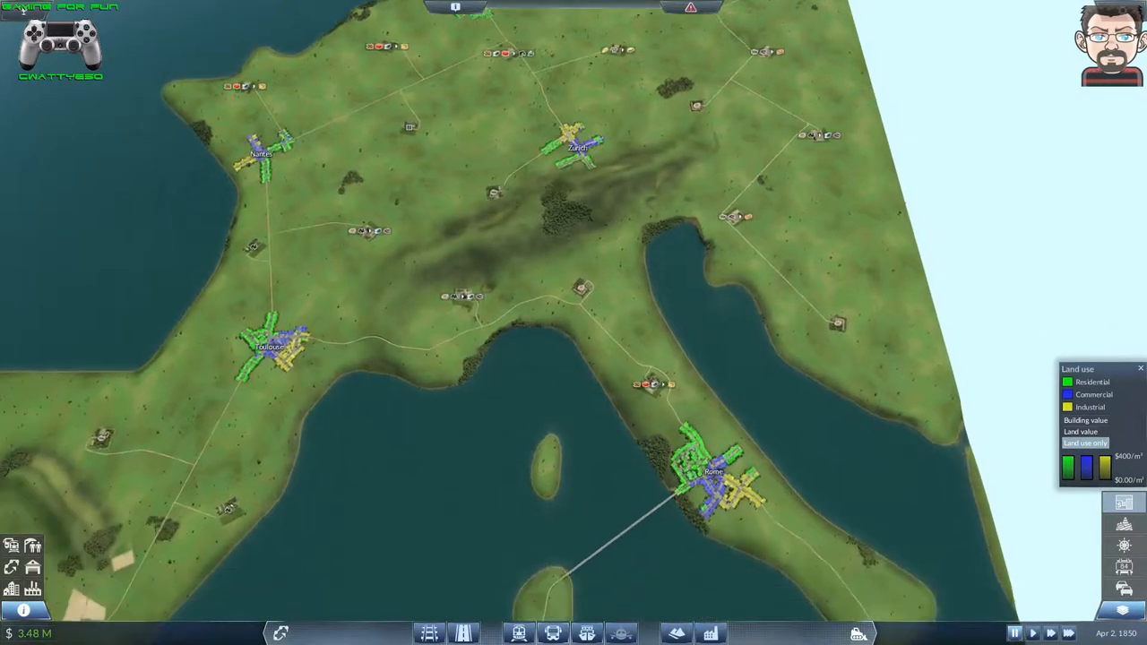
key(s)
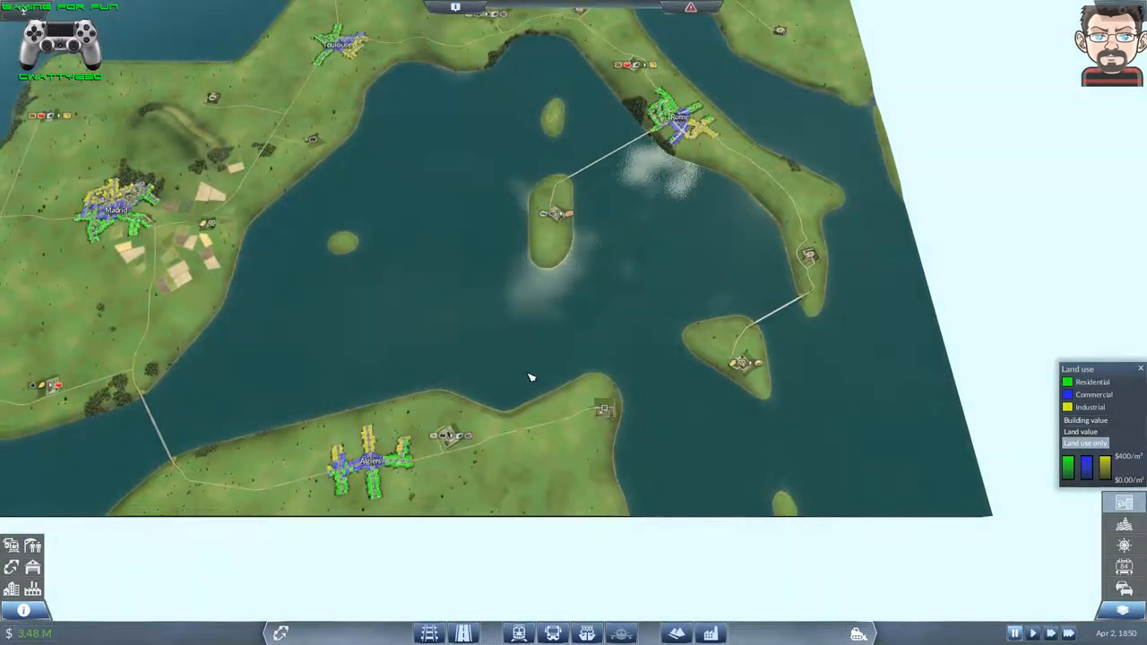
key(a)
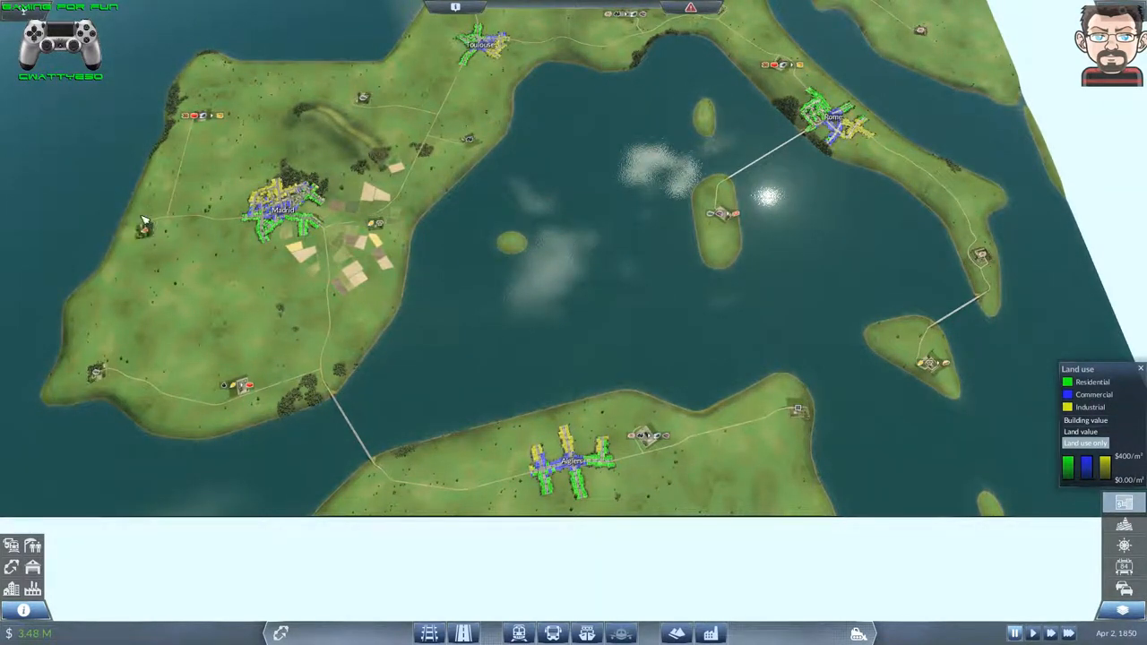
key(w)
scroll(221, 27, down, 5)
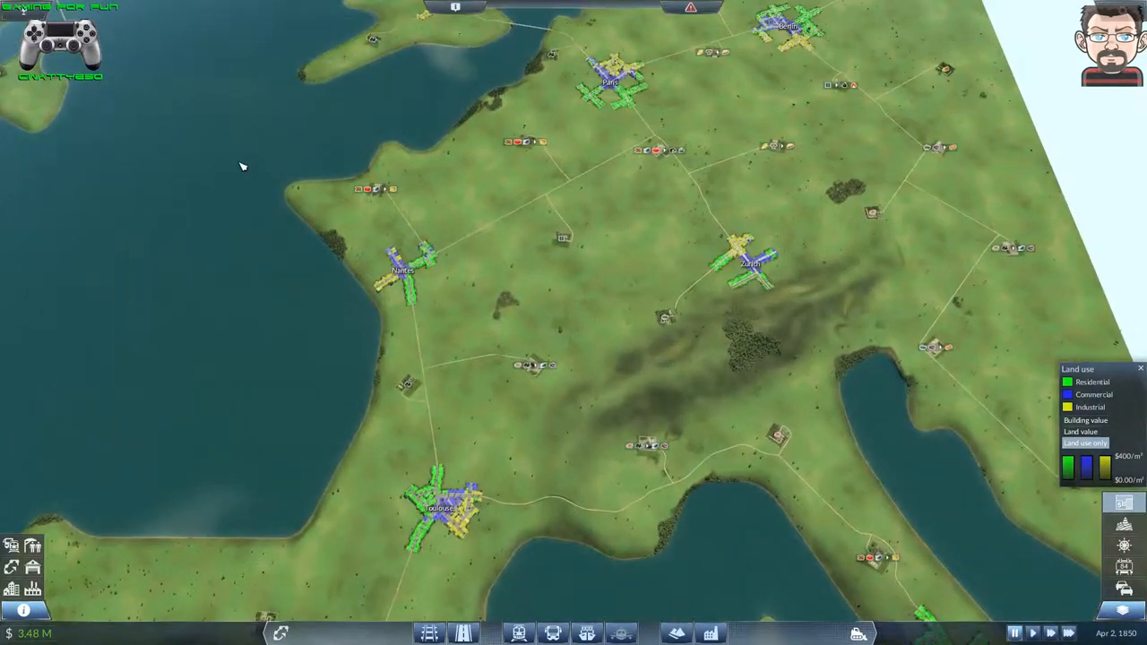
scroll(242, 165, up, 5)
key(w)
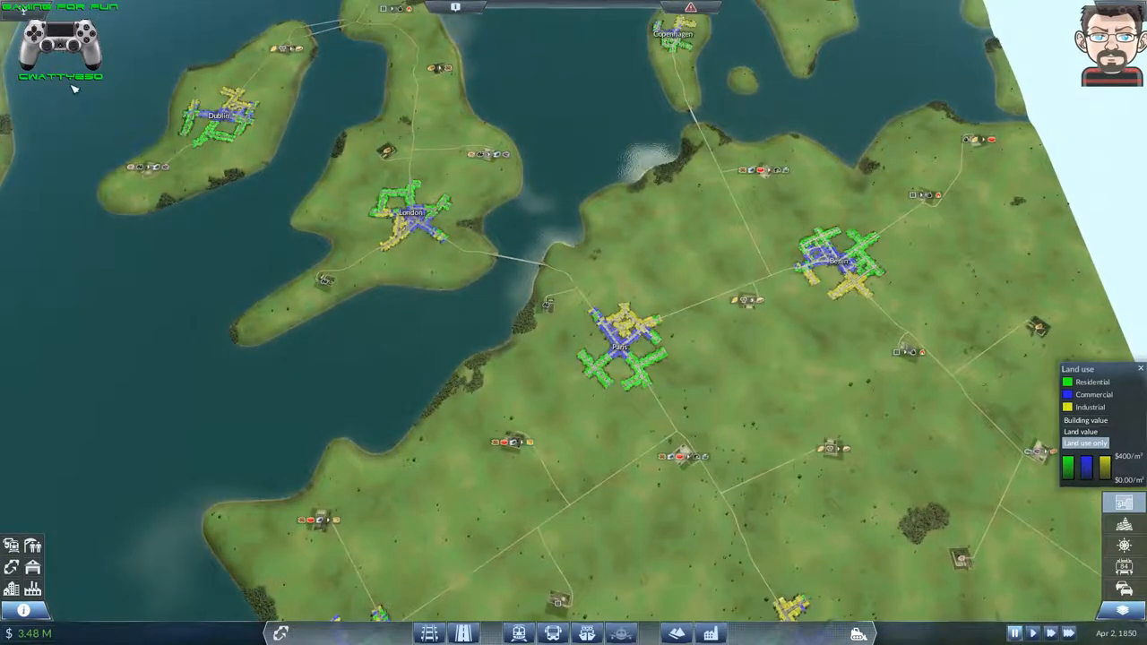
scroll(75, 88, down, 5)
scroll(566, 132, up, 5)
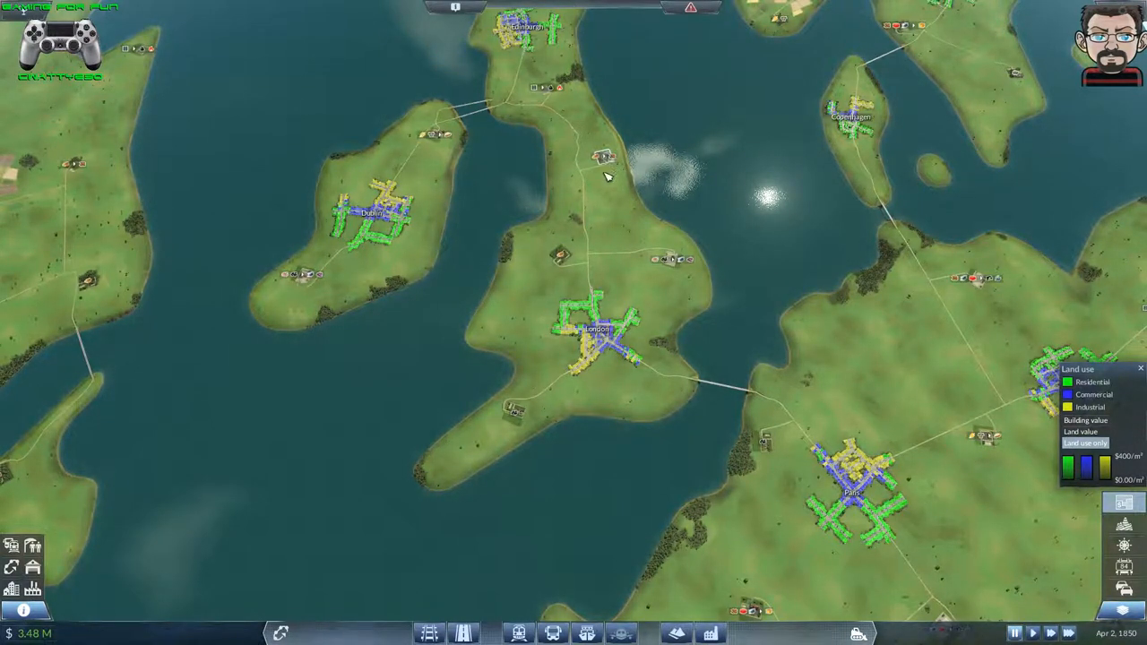
drag(628, 166, 551, 166)
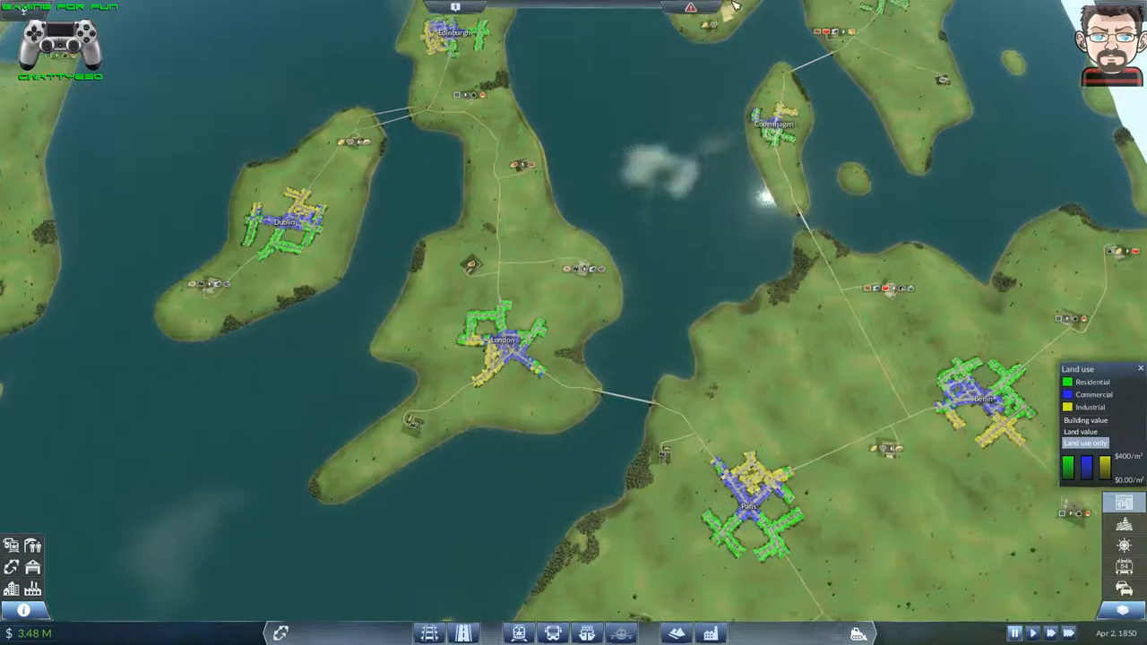
drag(659, 89, 659, 190)
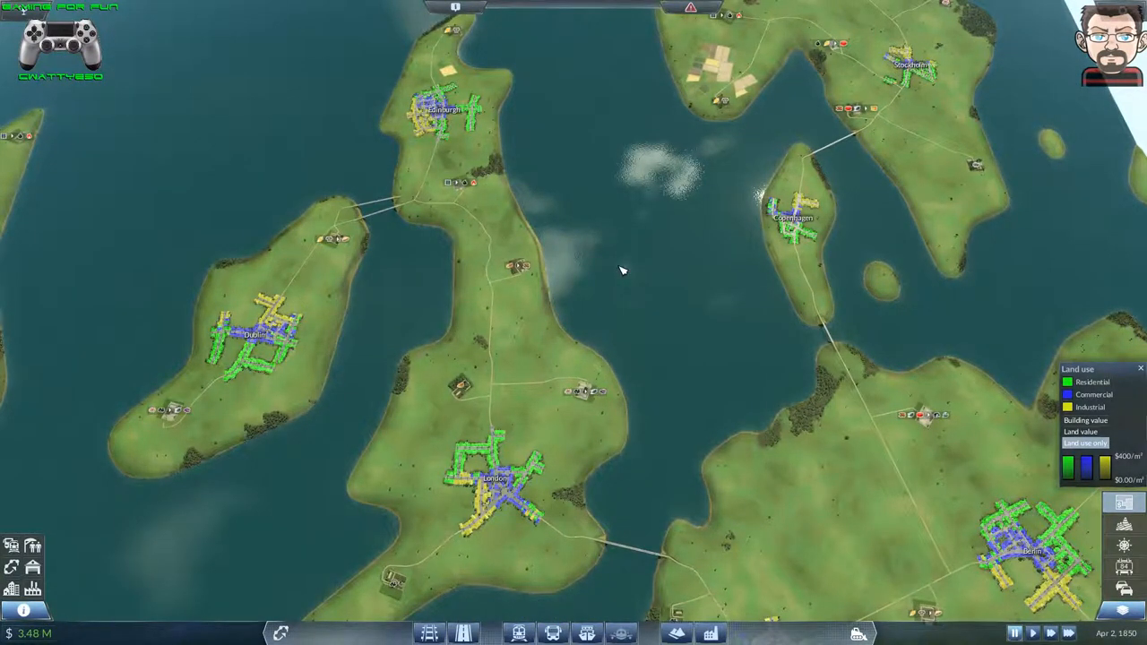
scroll(623, 271, up, 4)
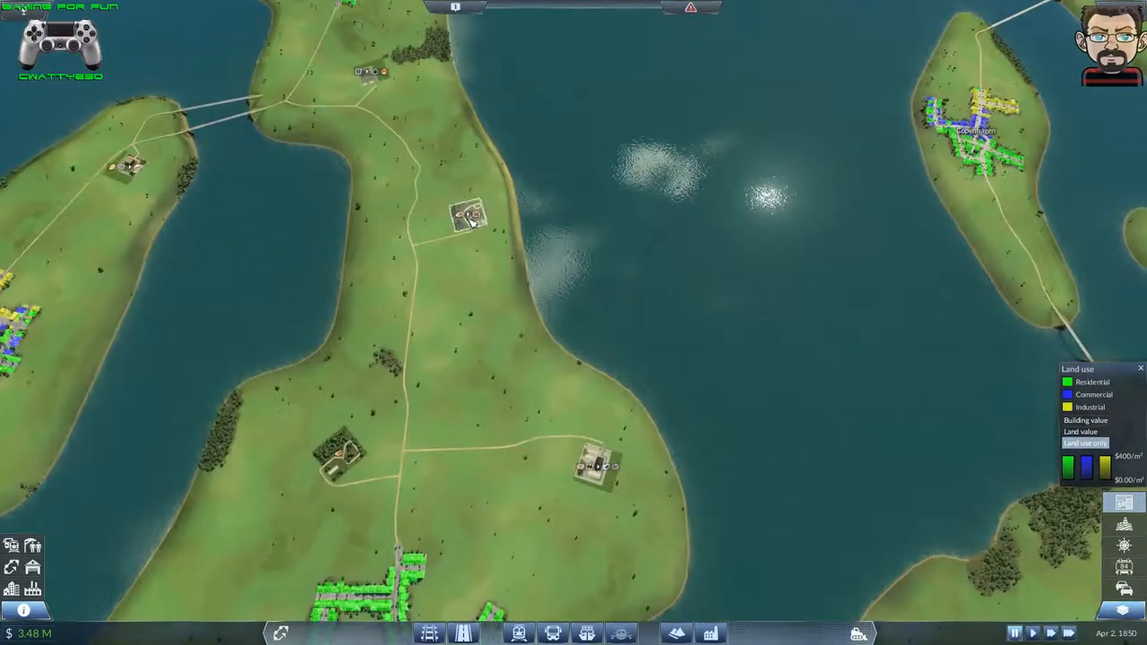
drag(529, 260, 528, 229)
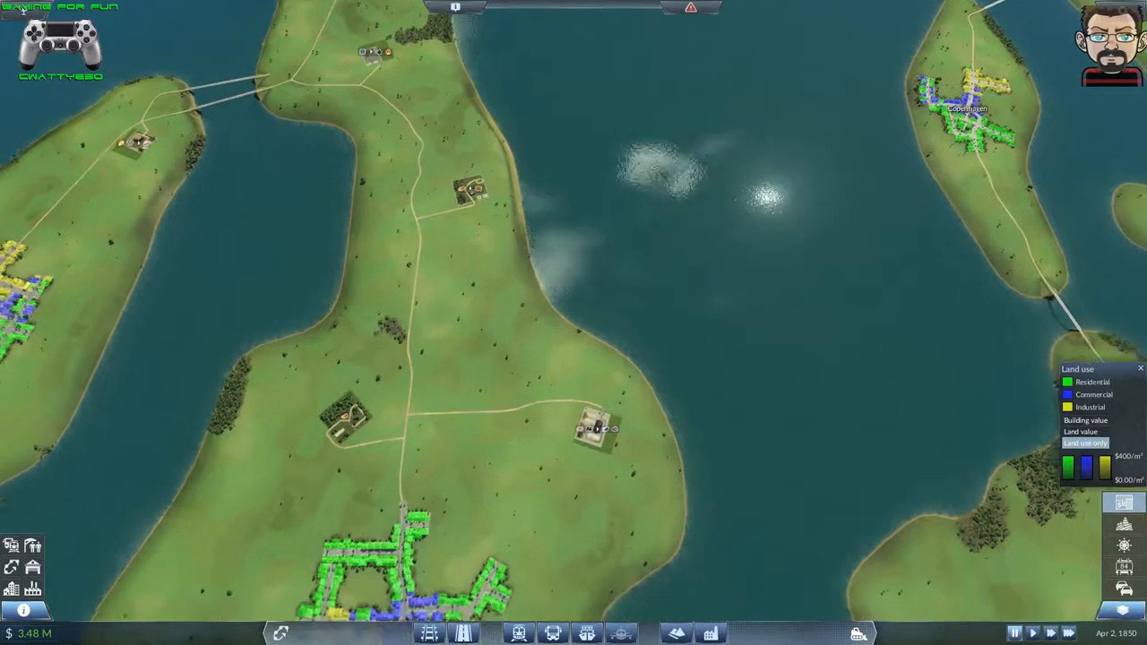
scroll(602, 628, down, 1)
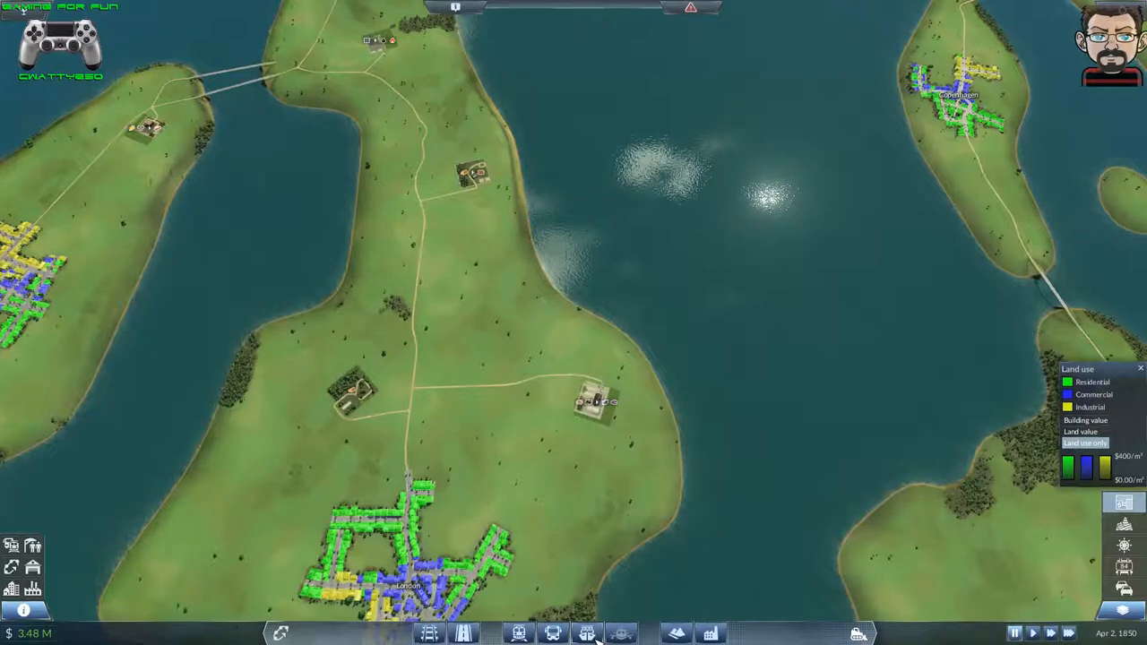
- Start a cargo harbour placement, cancel it unbuilt, and pan north over the Dublin-to-Stockholm islands
click(590, 635)
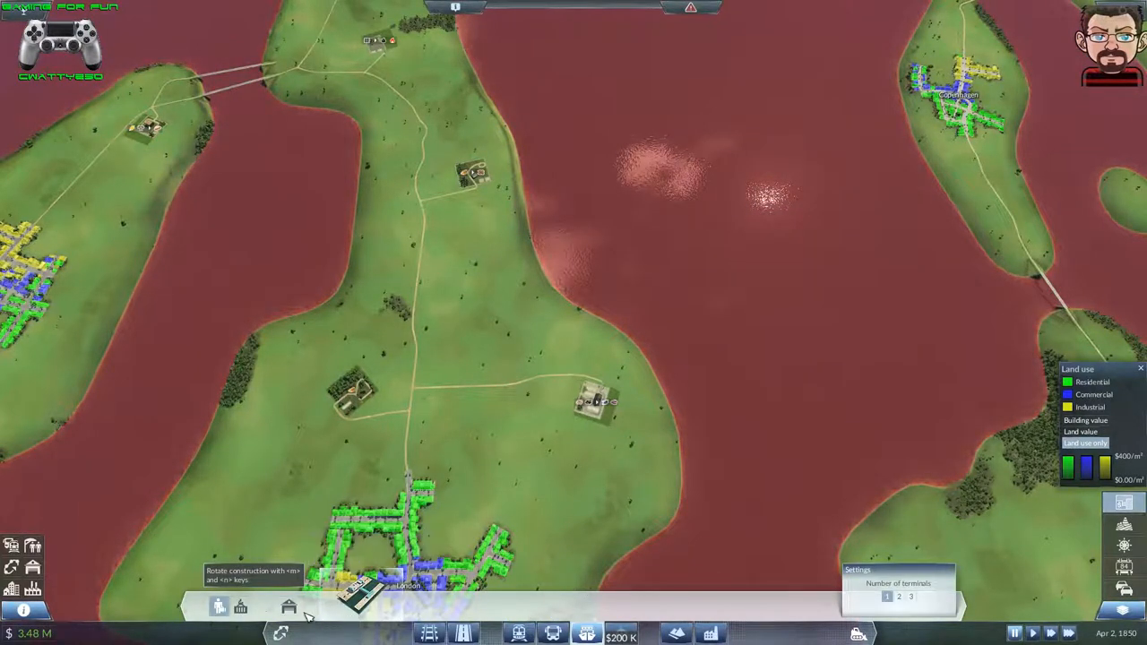
click(242, 608)
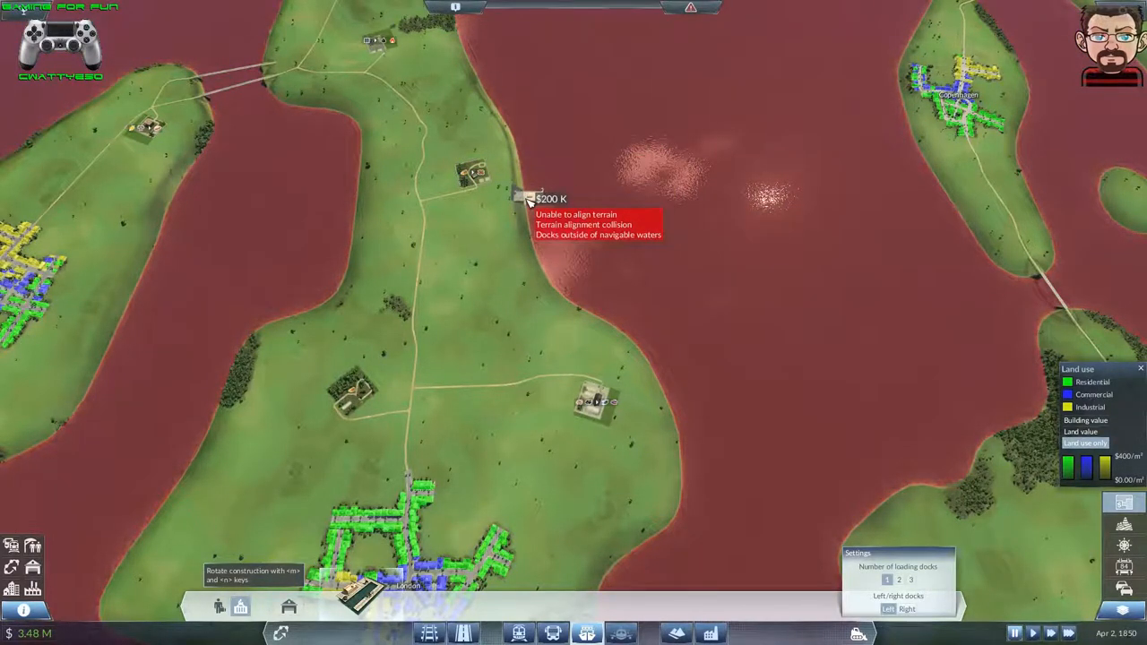
scroll(538, 211, down, 3)
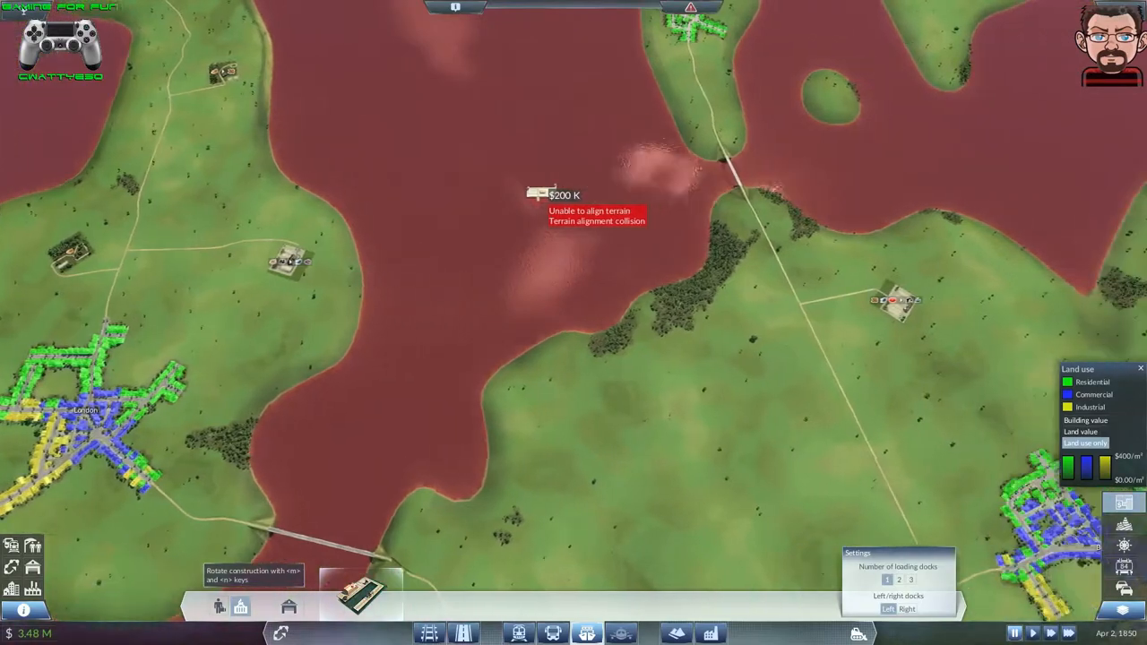
scroll(663, 222, down, 5)
scroll(968, 289, down, 4)
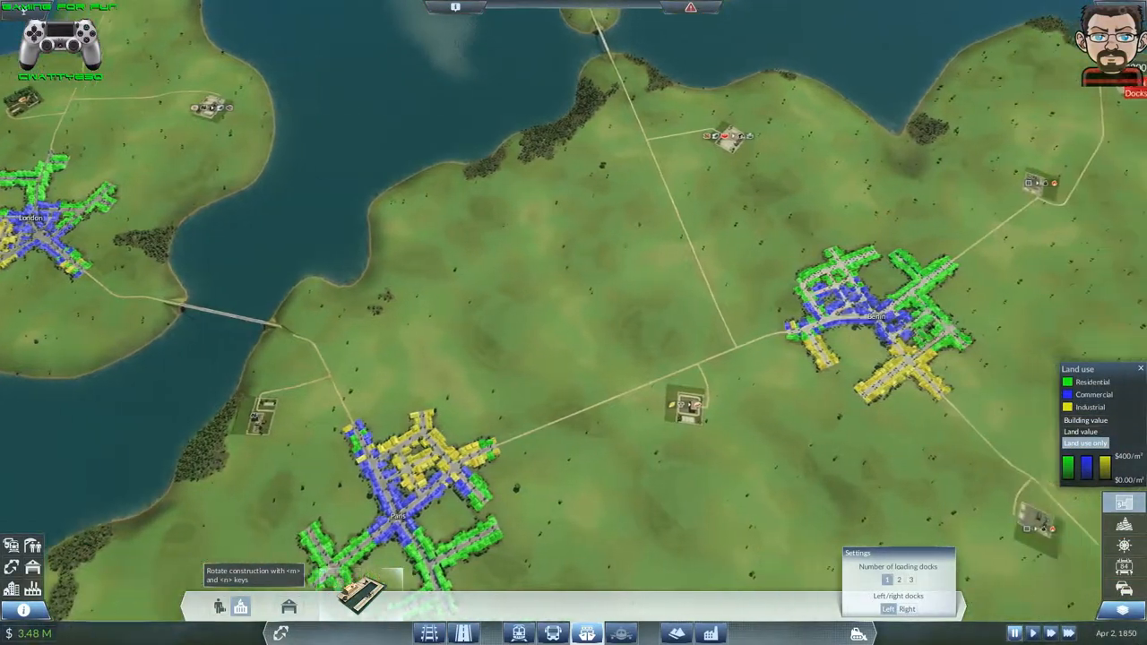
scroll(771, 206, up, 3)
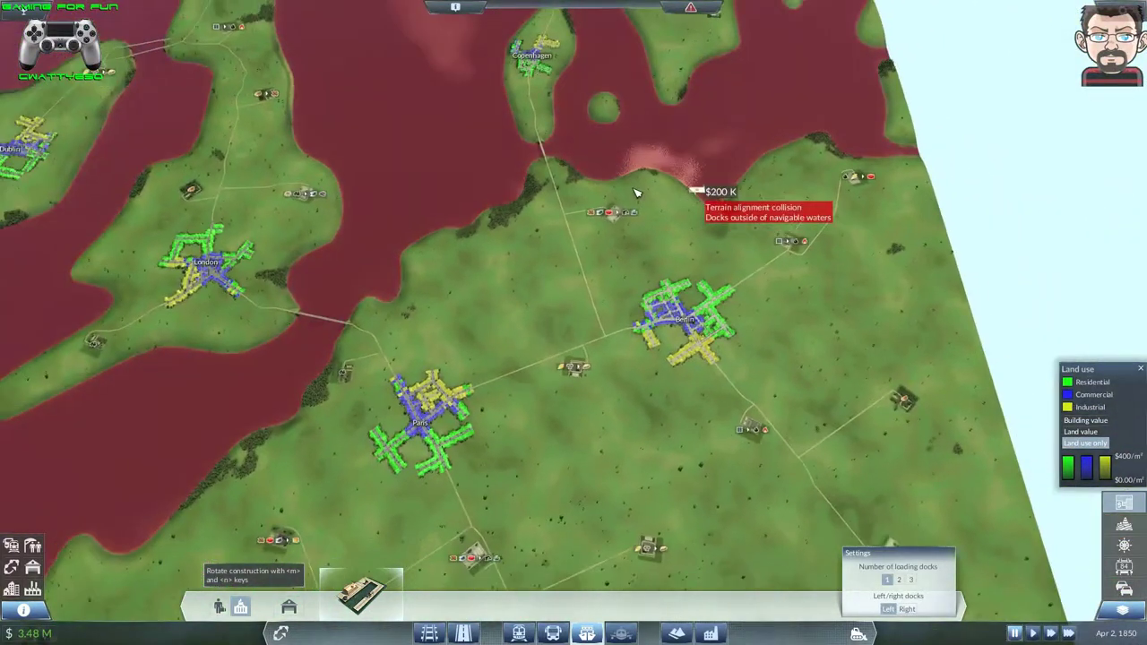
scroll(637, 192, down, 2)
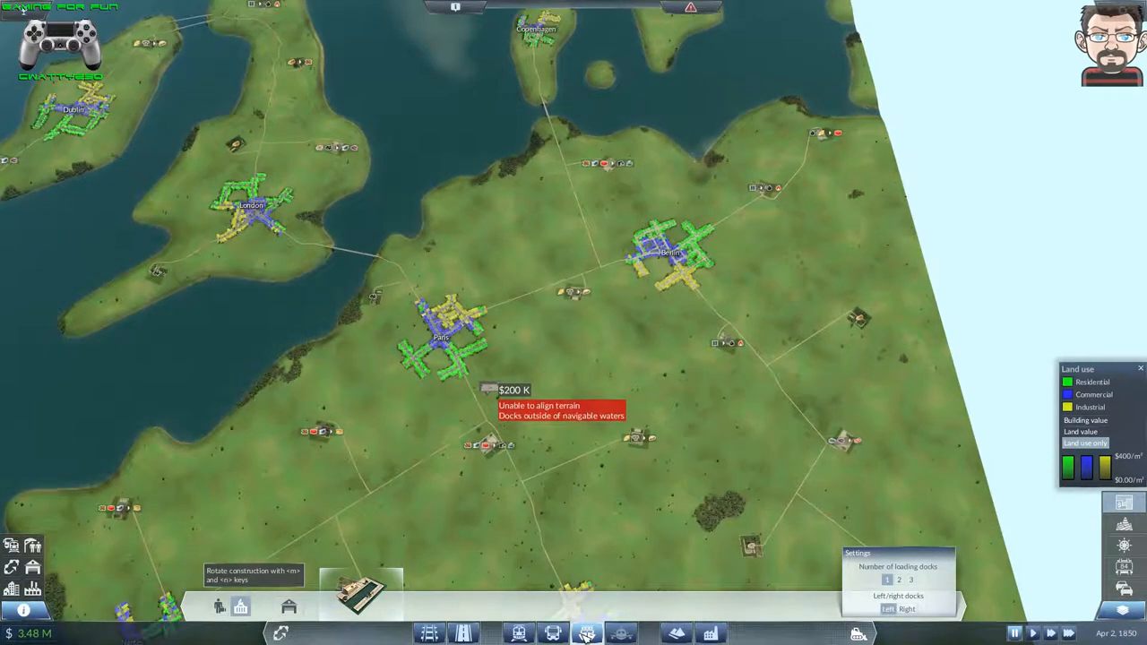
key(Escape)
drag(590, 385, 590, 340)
drag(27, 9, 206, 177)
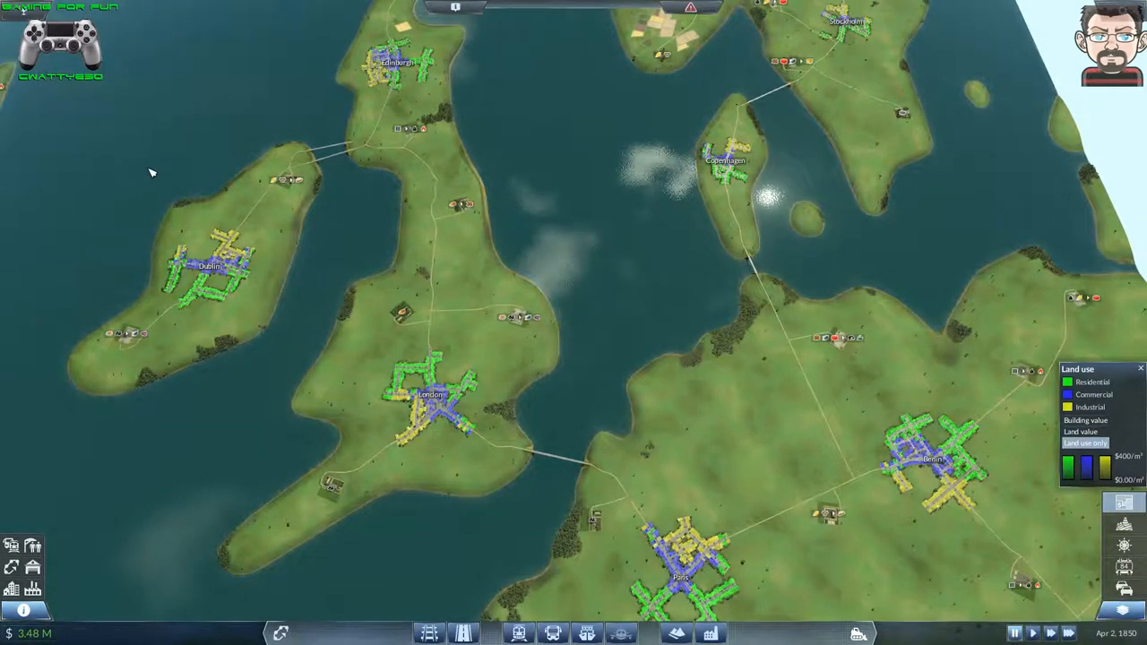
scroll(130, 151, down, 2)
scroll(117, 133, up, 4)
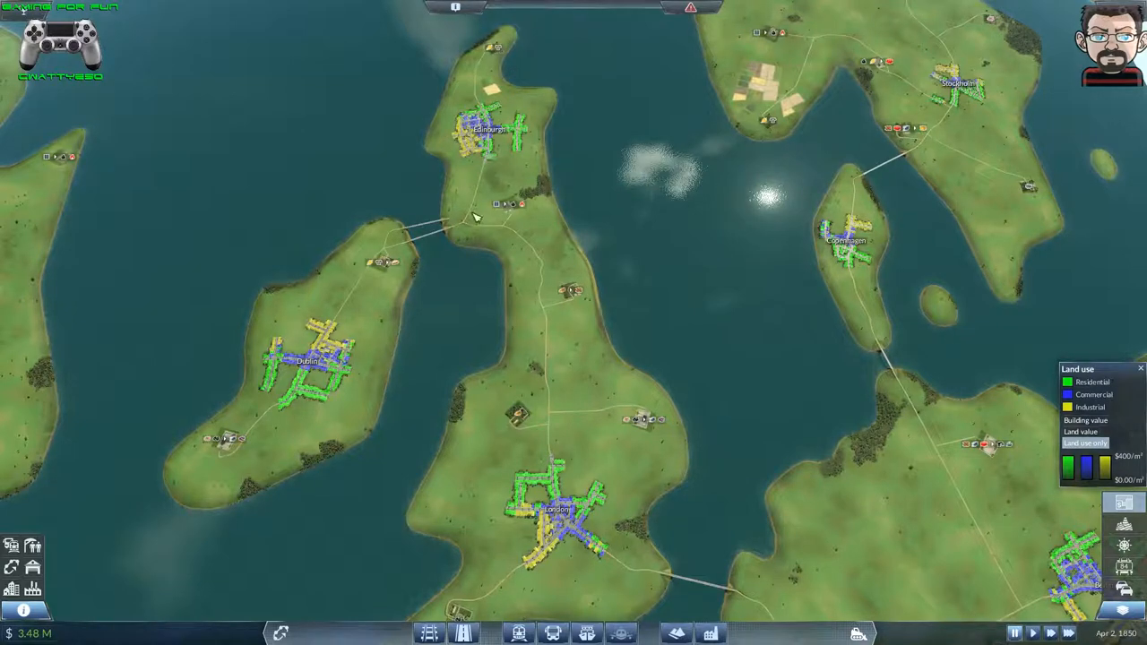
scroll(368, 280, up, 3)
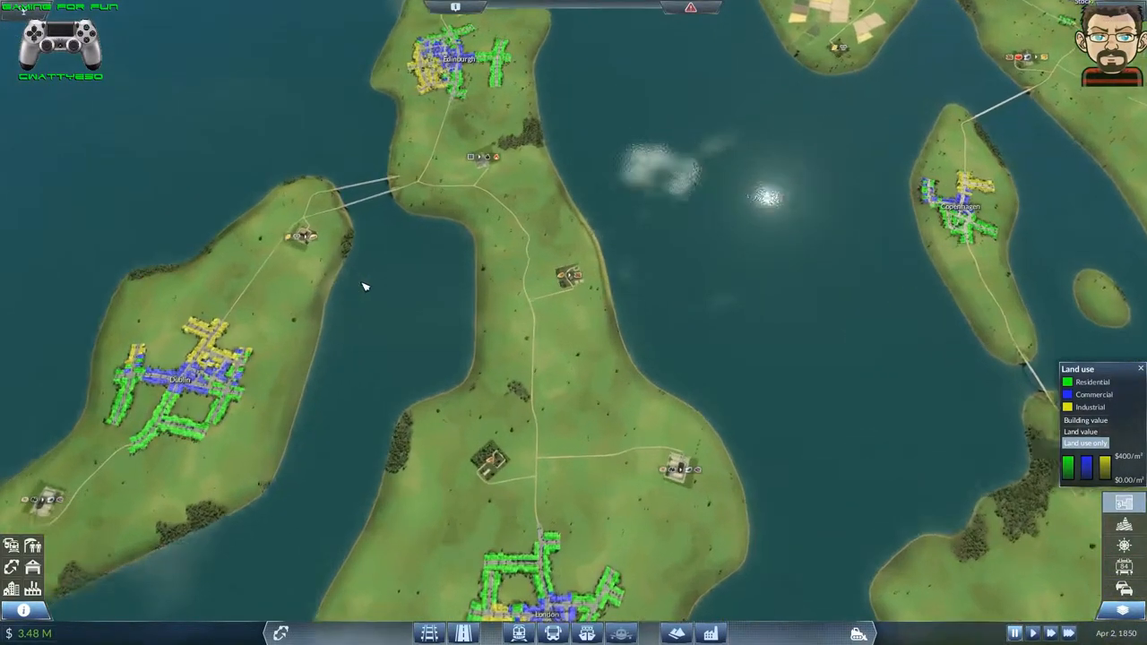
scroll(368, 280, up, 3)
scroll(367, 279, up, 3)
scroll(367, 279, up, 3)
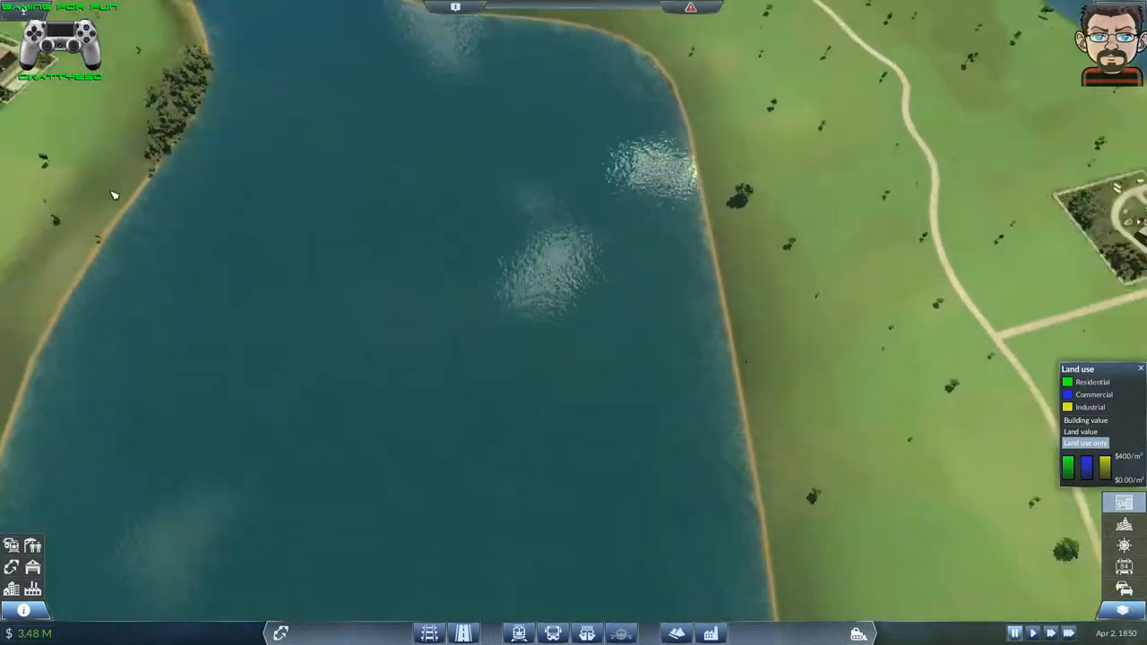
scroll(268, 27, down, 3)
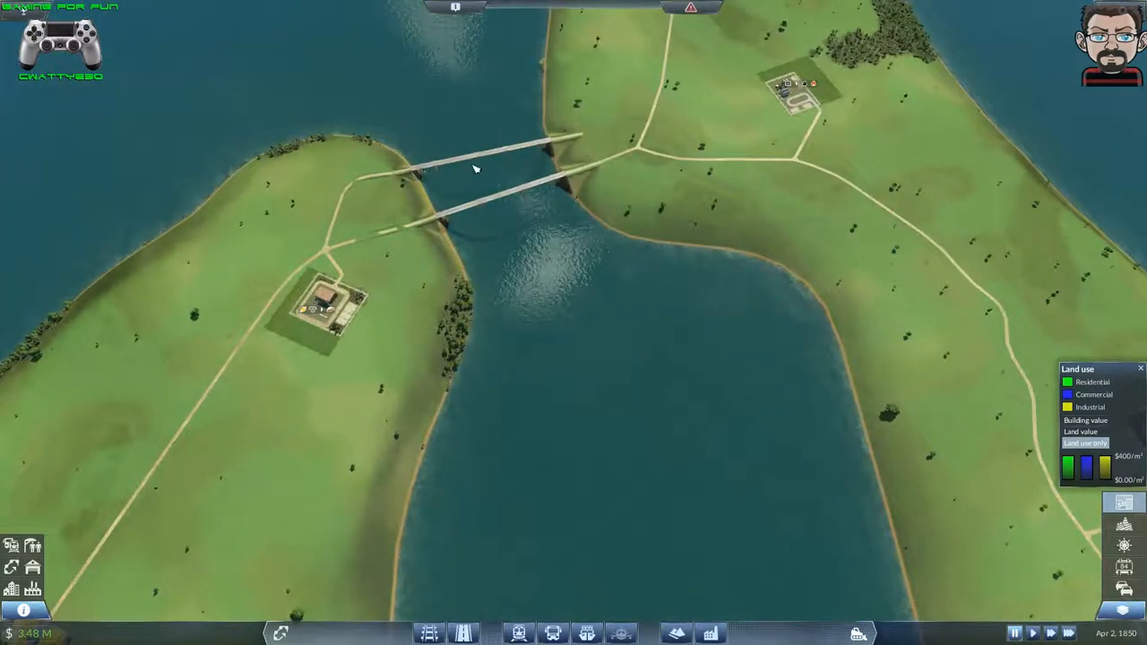
scroll(531, 184, down, 5)
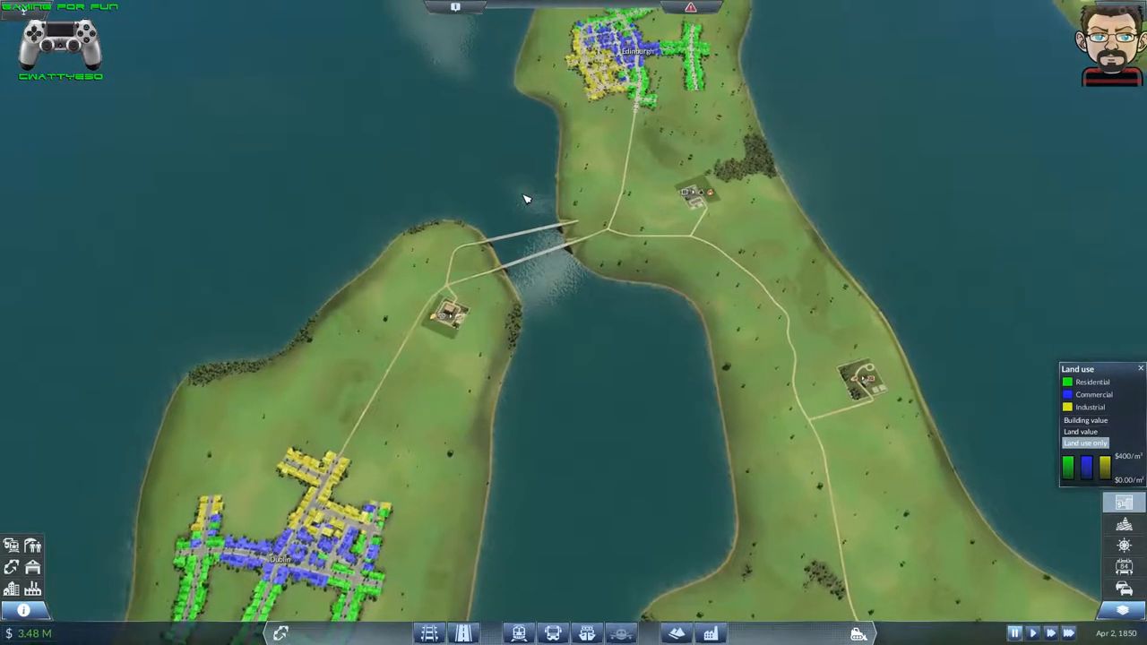
scroll(520, 224, up, 5)
scroll(504, 235, up, 2)
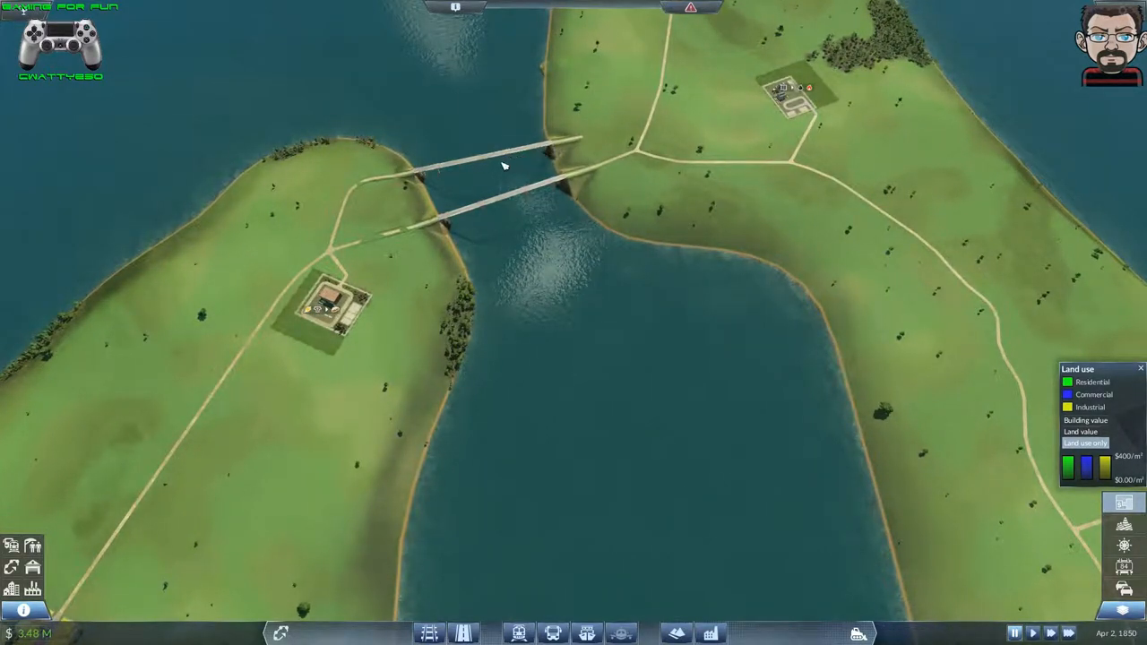
scroll(538, 165, down, 5)
scroll(502, 179, down, 2)
scroll(397, 357, down, 3)
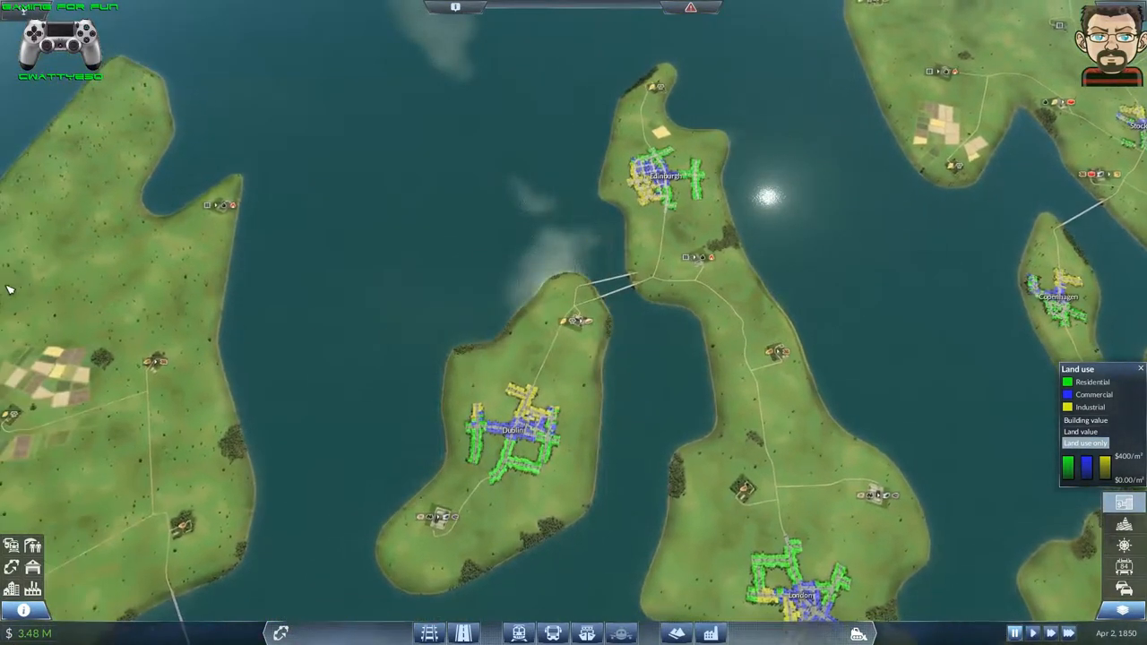
scroll(404, 448, up, 2)
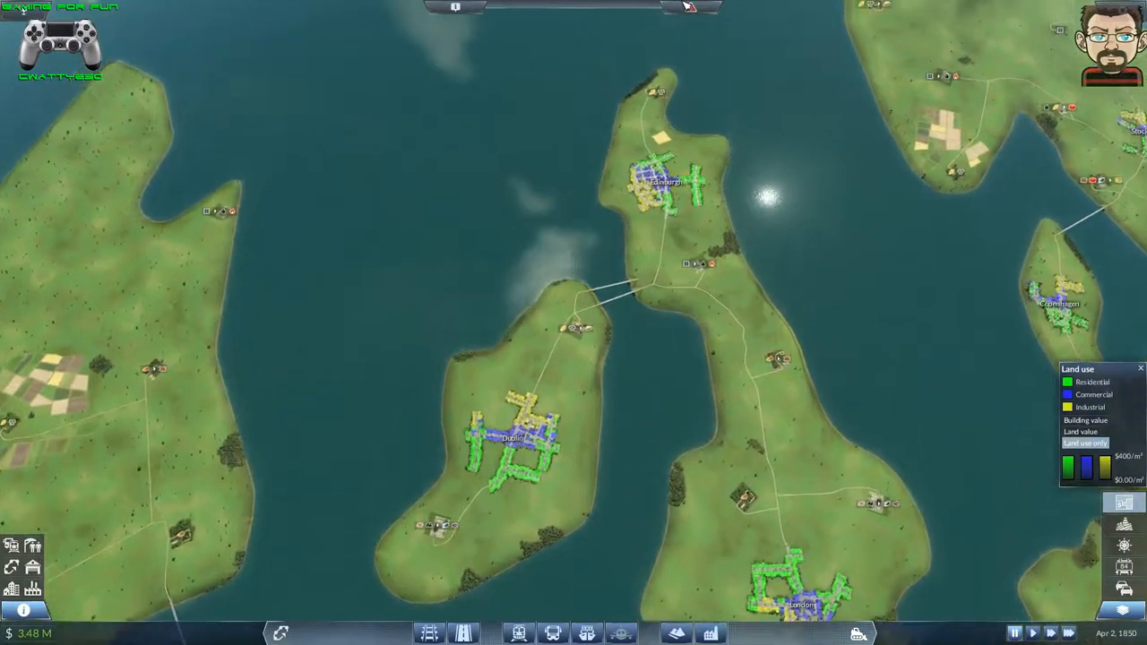
scroll(627, 179, up, 1)
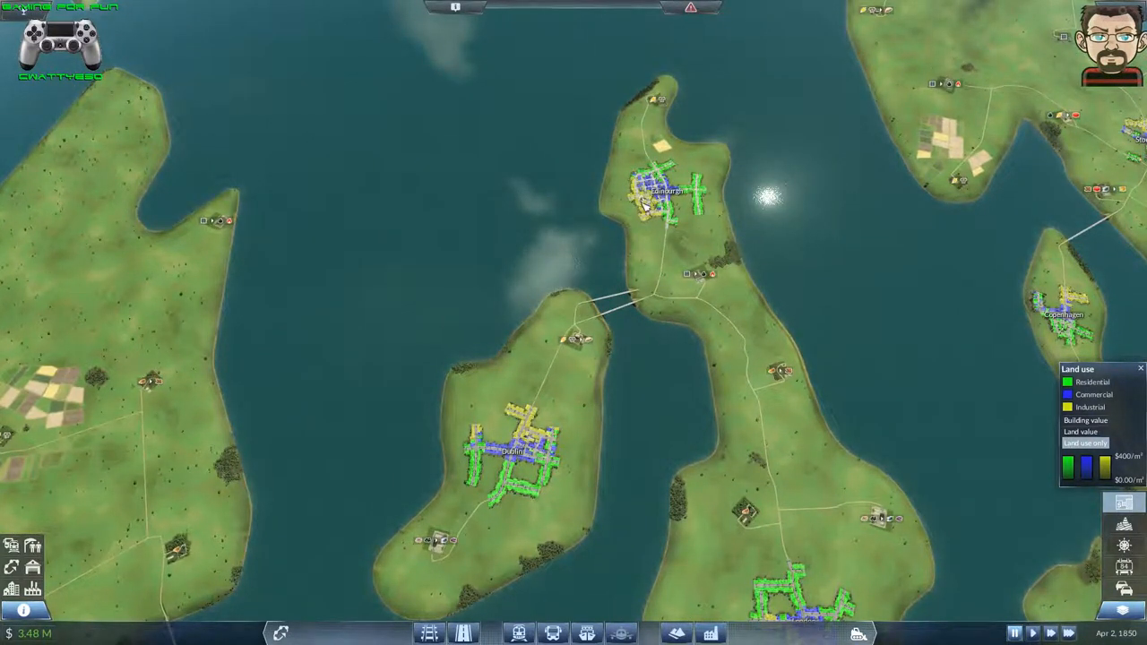
scroll(643, 206, up, 3)
scroll(627, 224, up, 3)
scroll(618, 242, down, 3)
scroll(614, 249, down, 3)
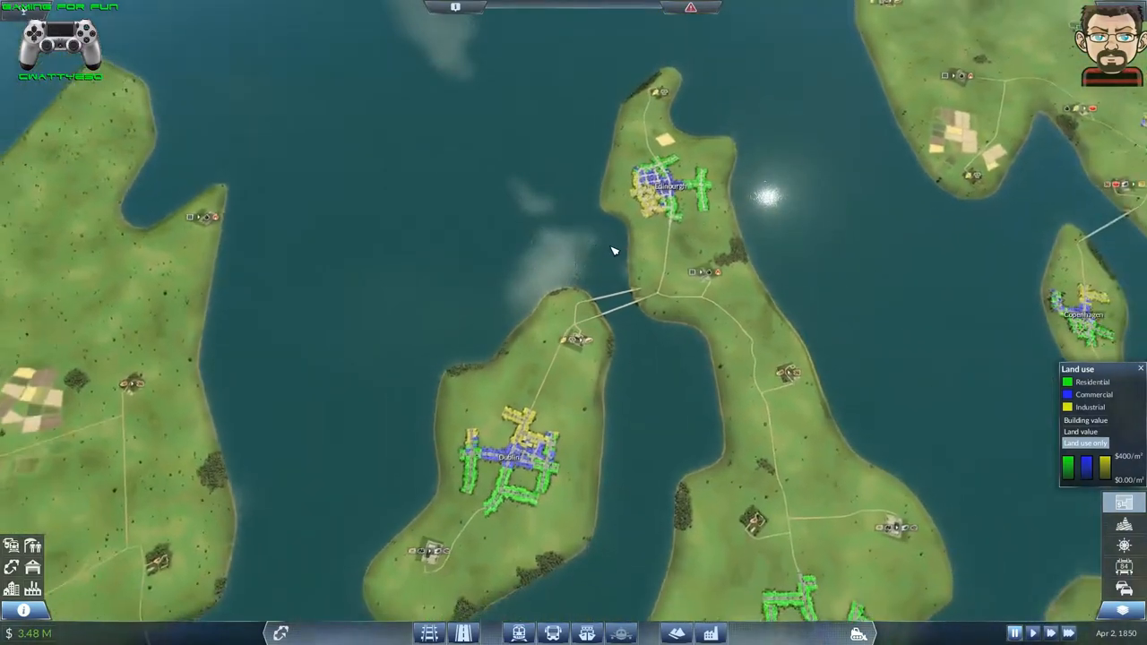
scroll(614, 249, down, 1)
scroll(566, 294, up, 5)
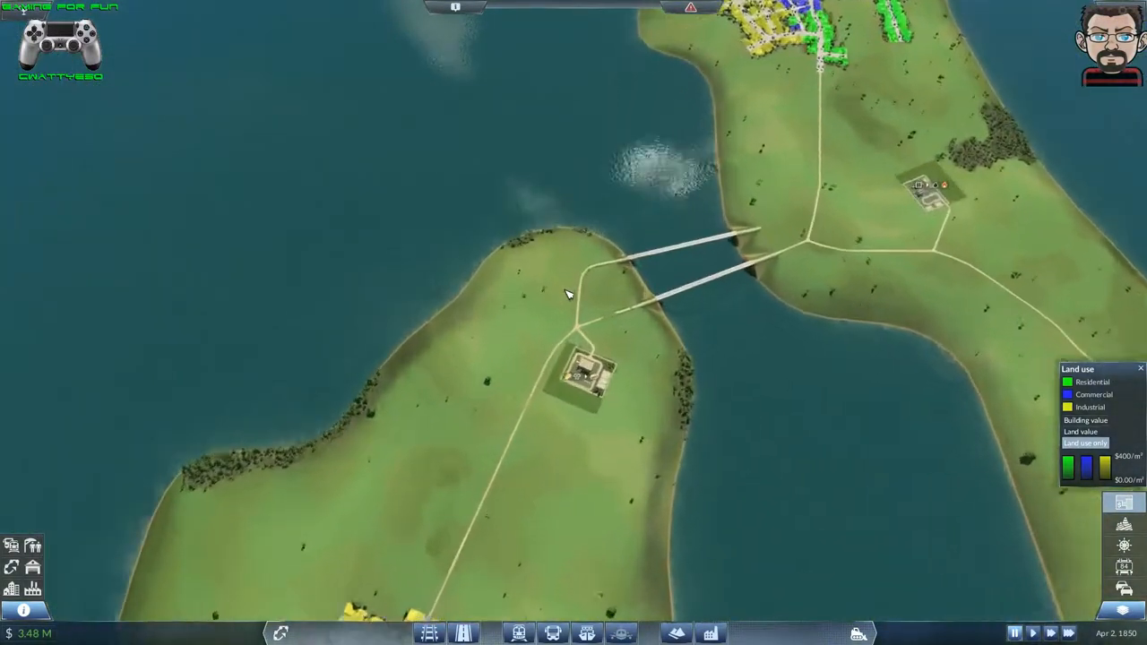
scroll(566, 294, up, 2)
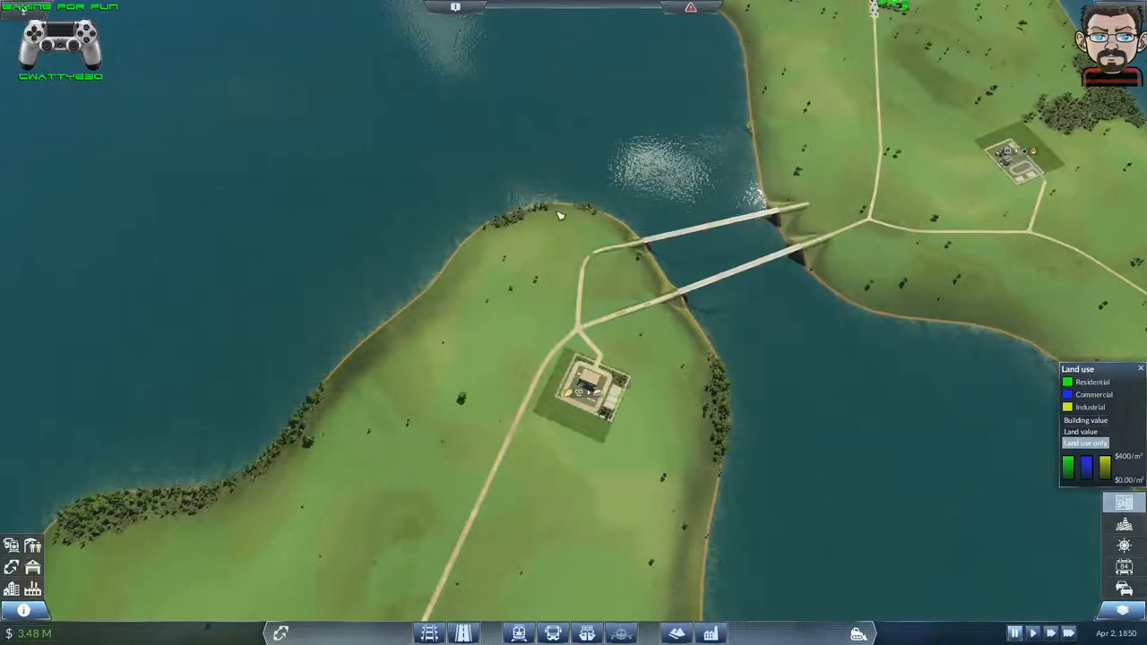
key(w)
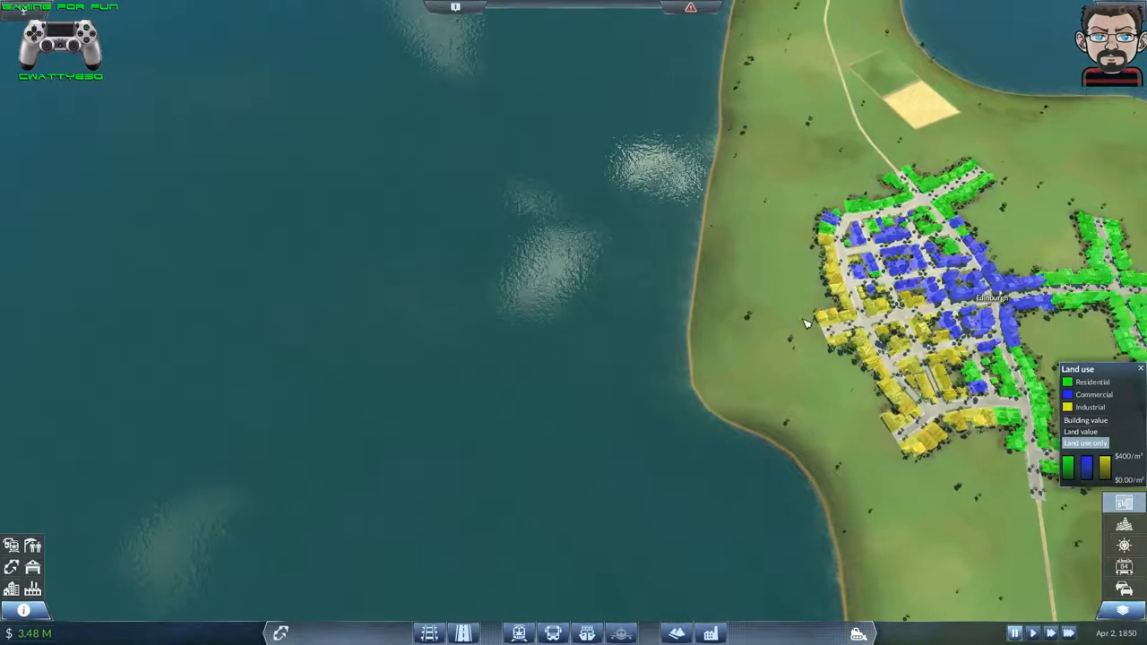
key(w)
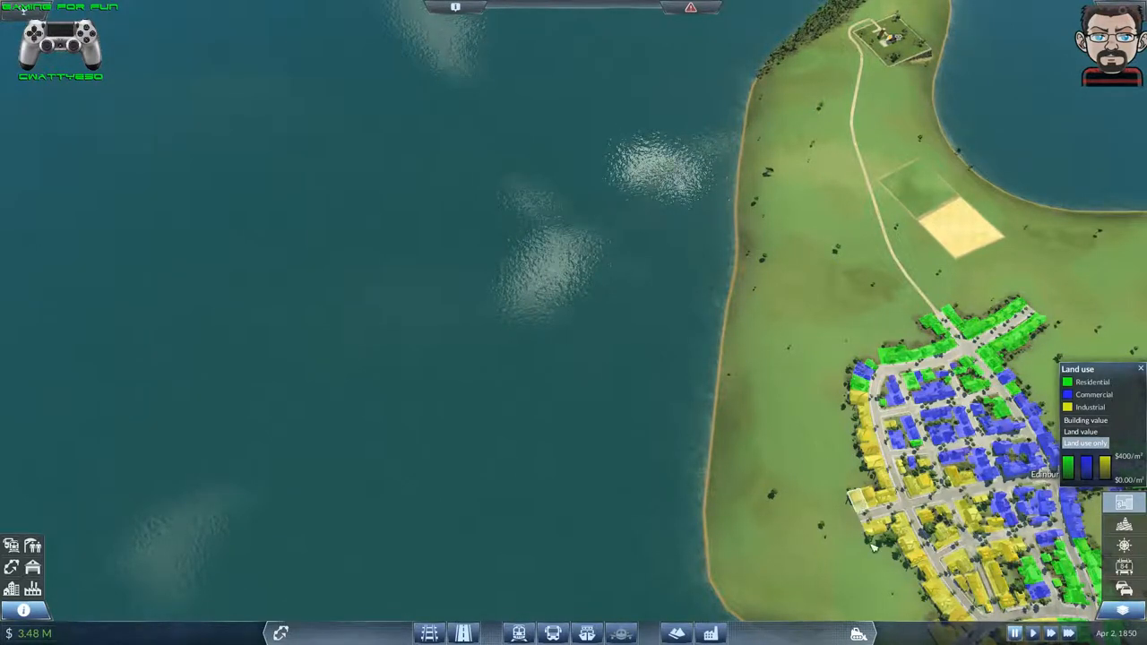
key(Down)
scroll(887, 537, down, 2)
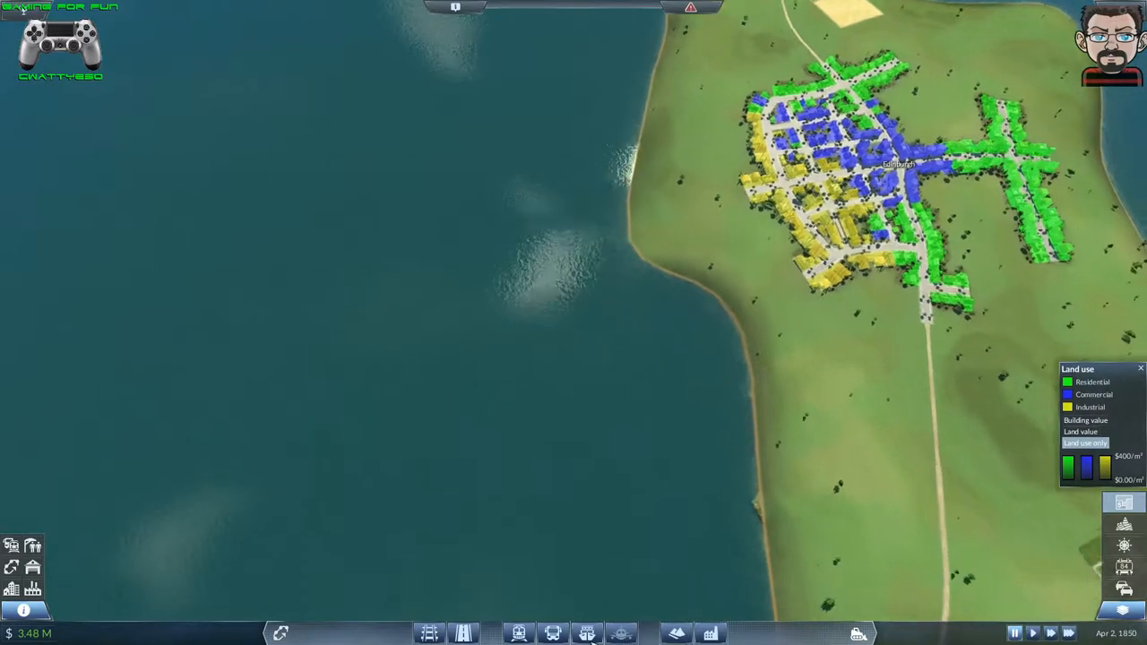
key(Down)
scroll(630, 591, down, 2)
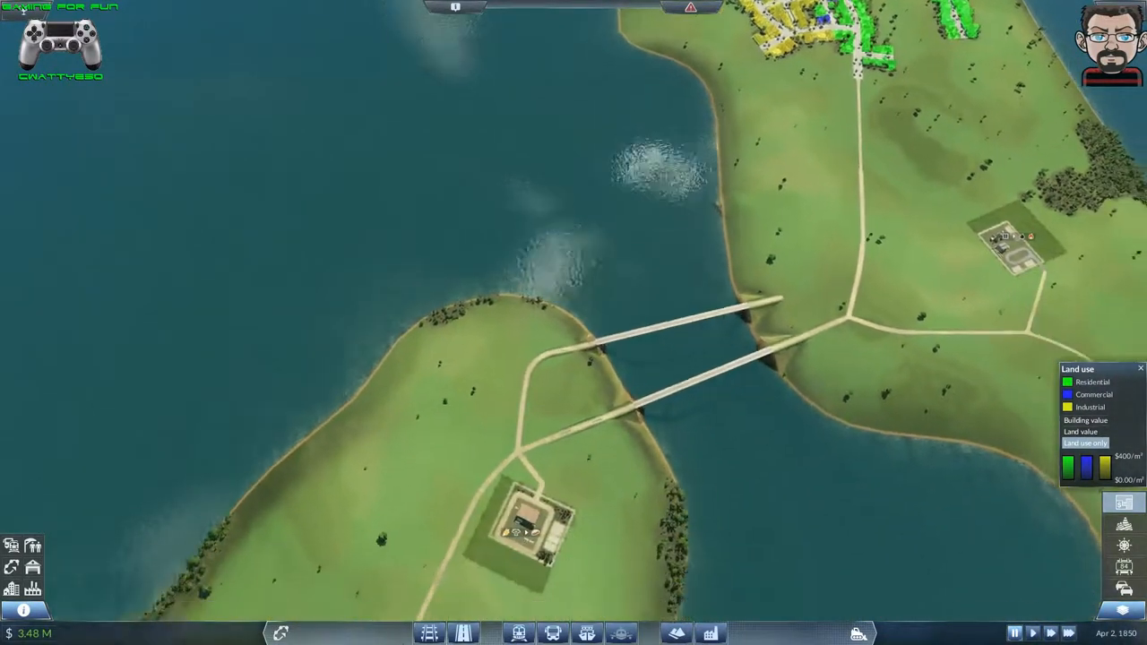
scroll(501, 367, down, 2)
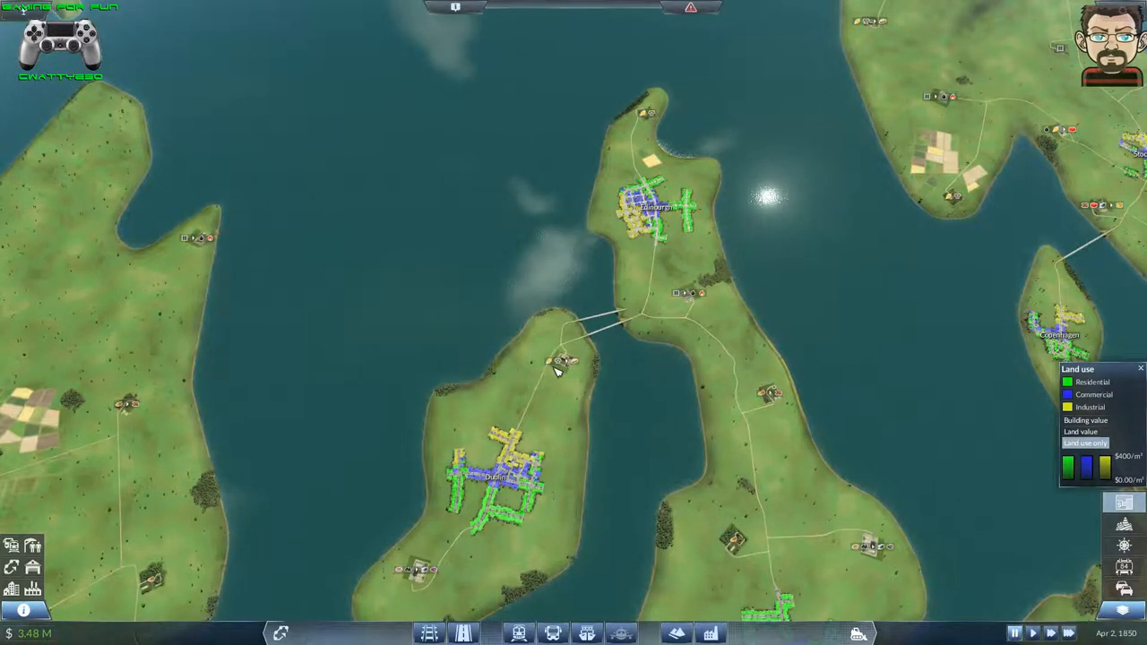
scroll(555, 372, up, 4)
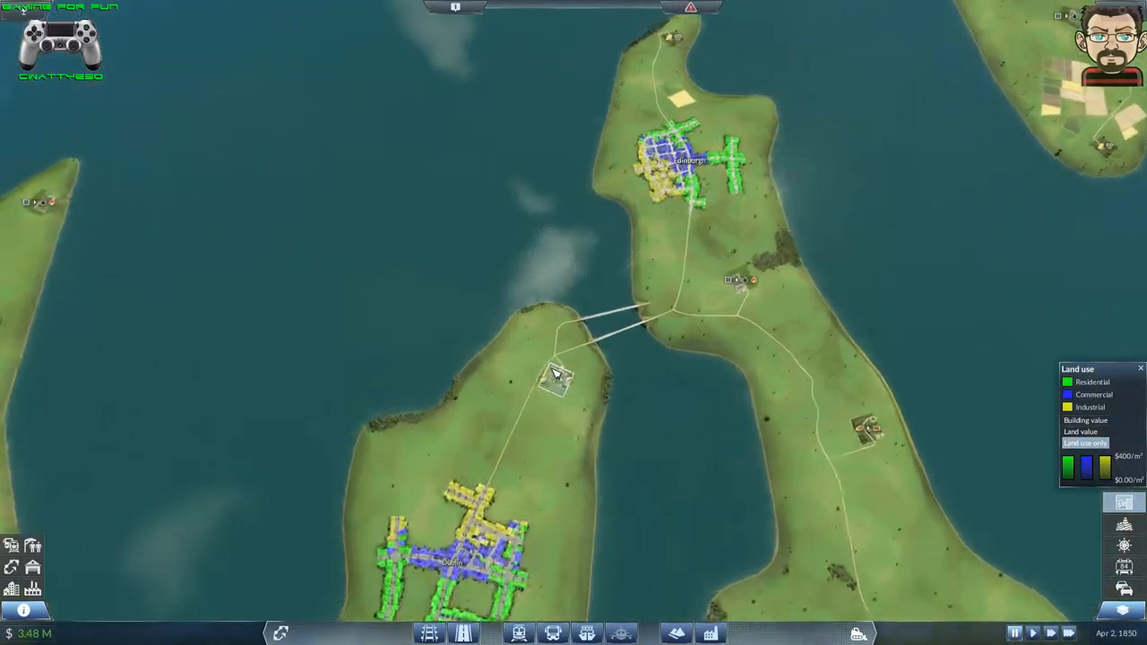
scroll(555, 372, up, 4)
scroll(448, 385, up, 2)
scroll(358, 395, up, 2)
scroll(326, 397, down, 5)
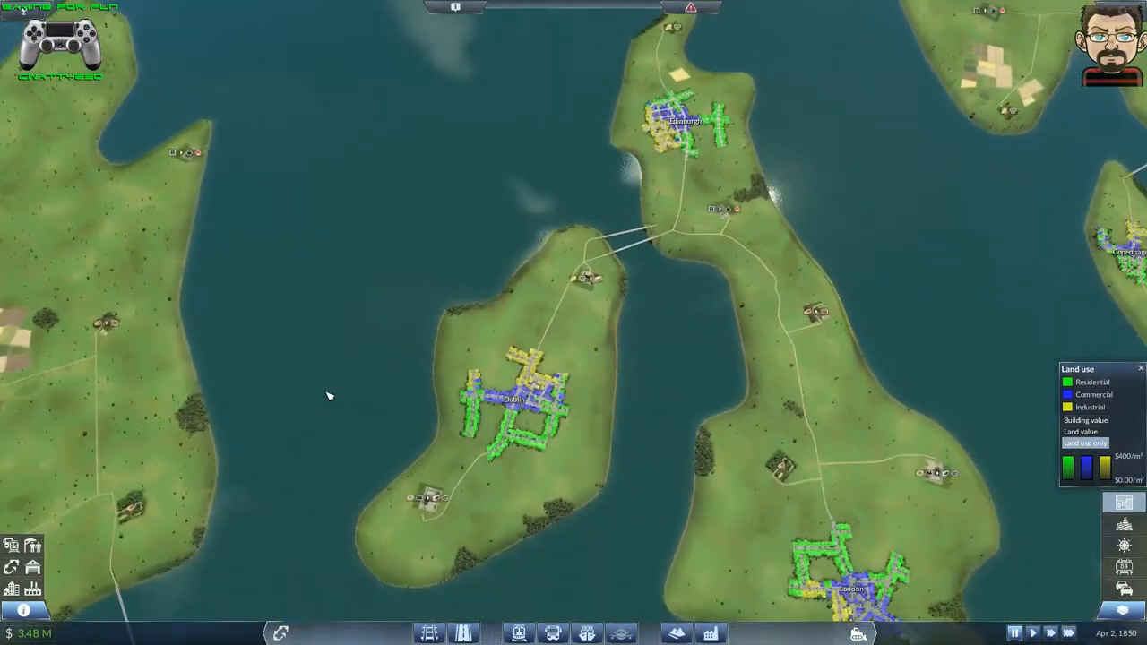
scroll(328, 320, up, 2)
scroll(448, 299, up, 2)
scroll(573, 251, up, 2)
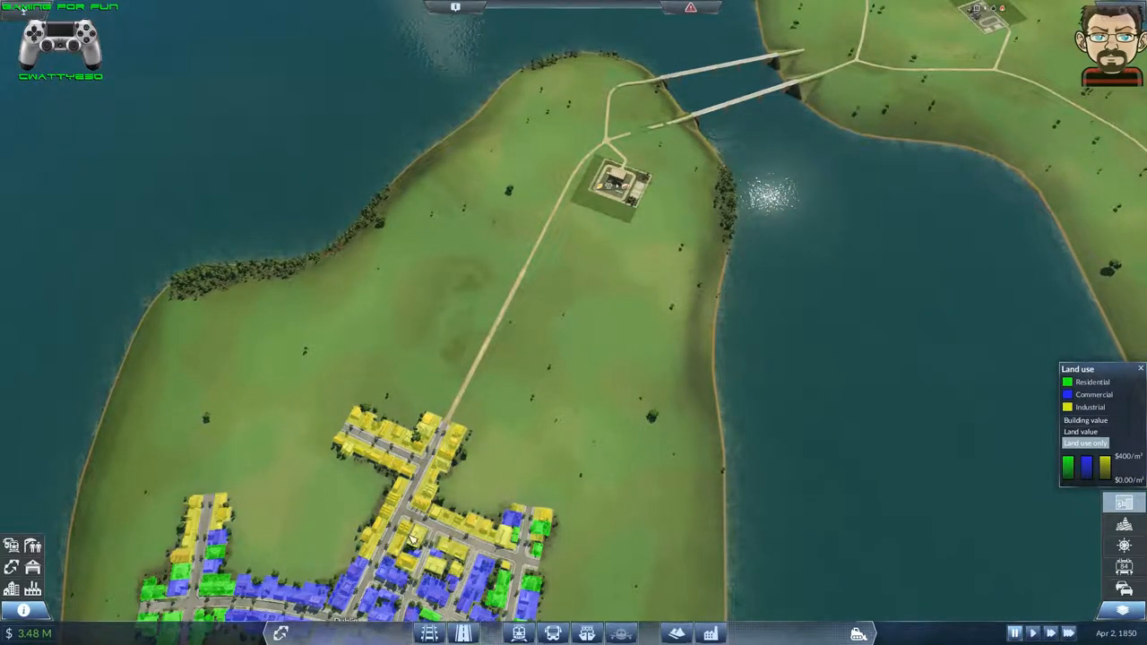
key(Down)
click(553, 635)
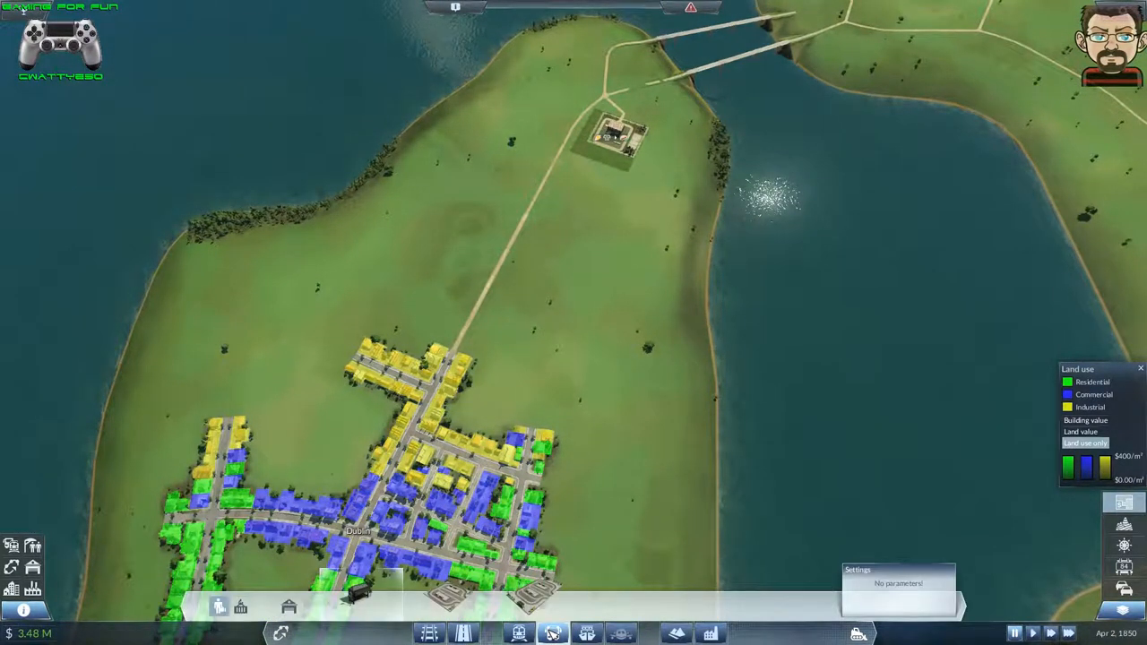
click(240, 610)
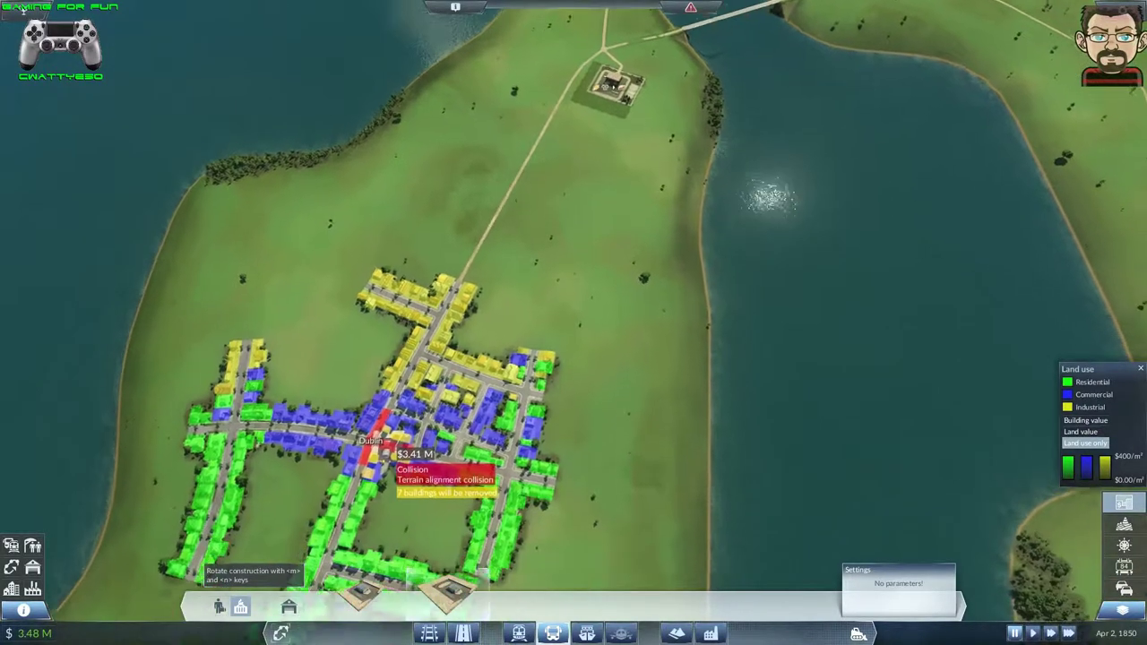
key(s)
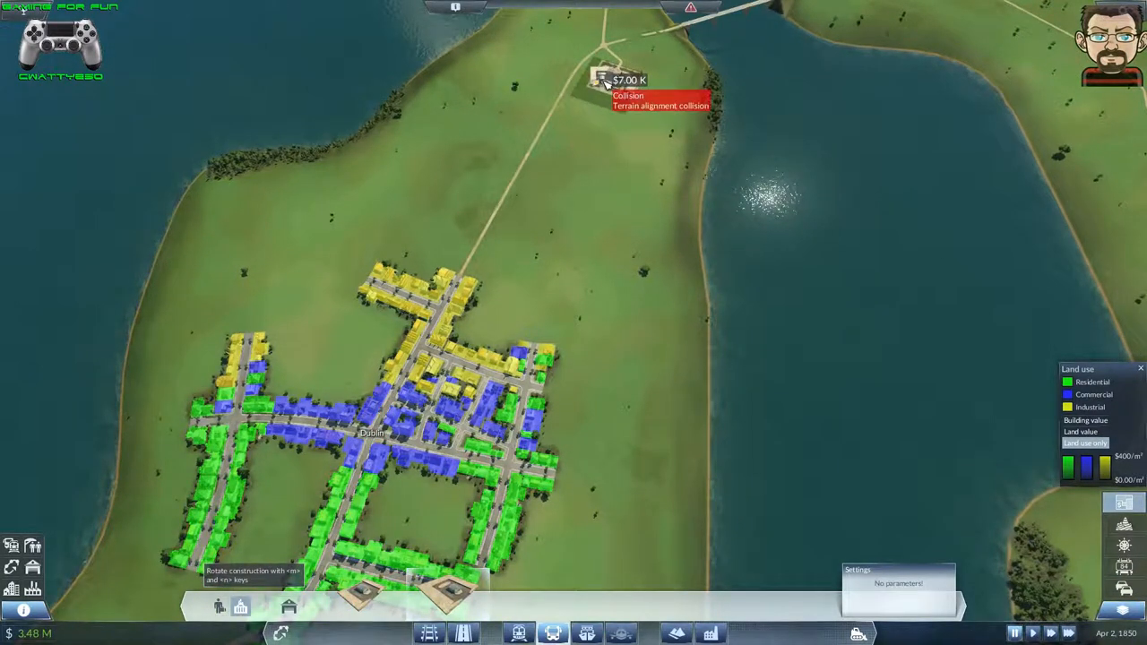
scroll(466, 381, down, 8)
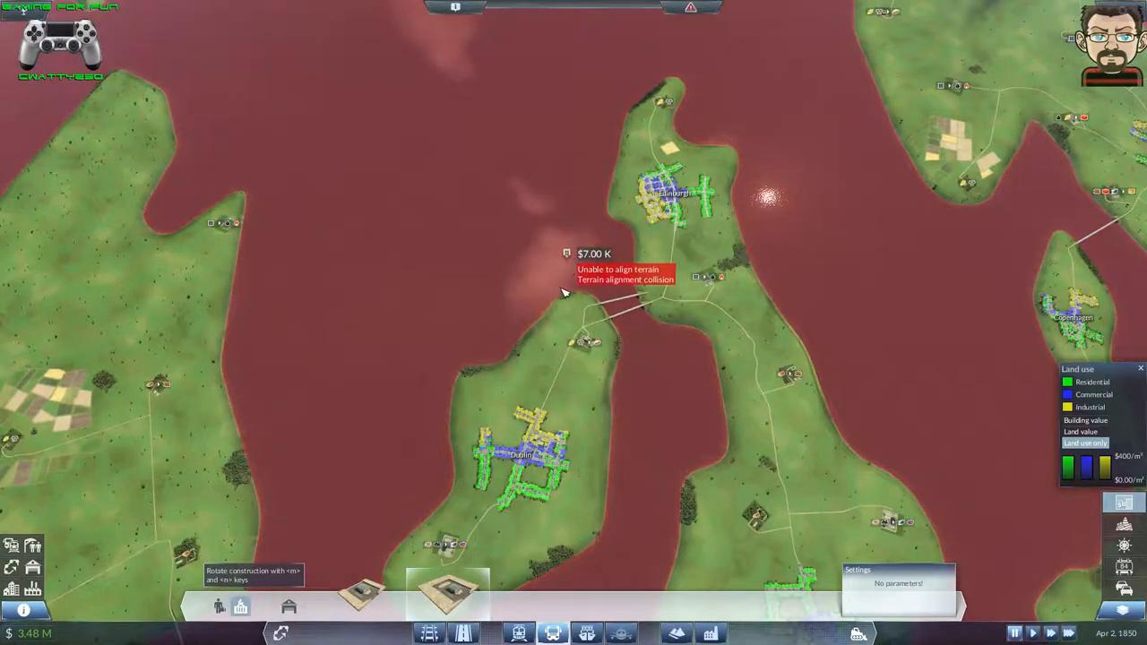
scroll(428, 397, down, 1)
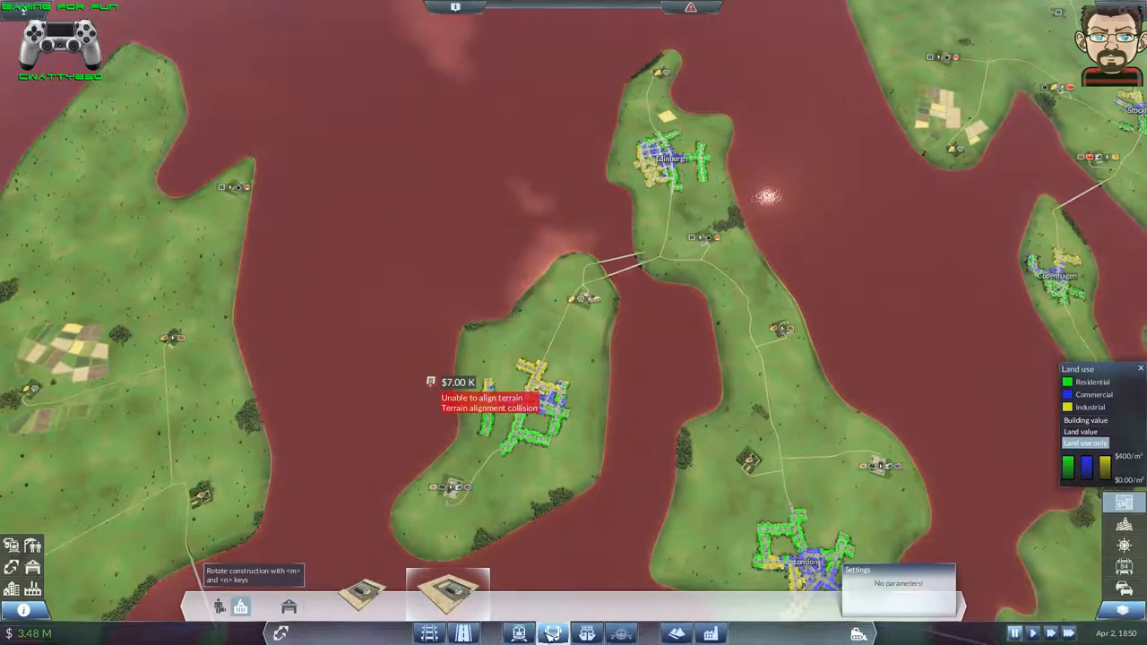
click(553, 634)
drag(785, 40, 784, 115)
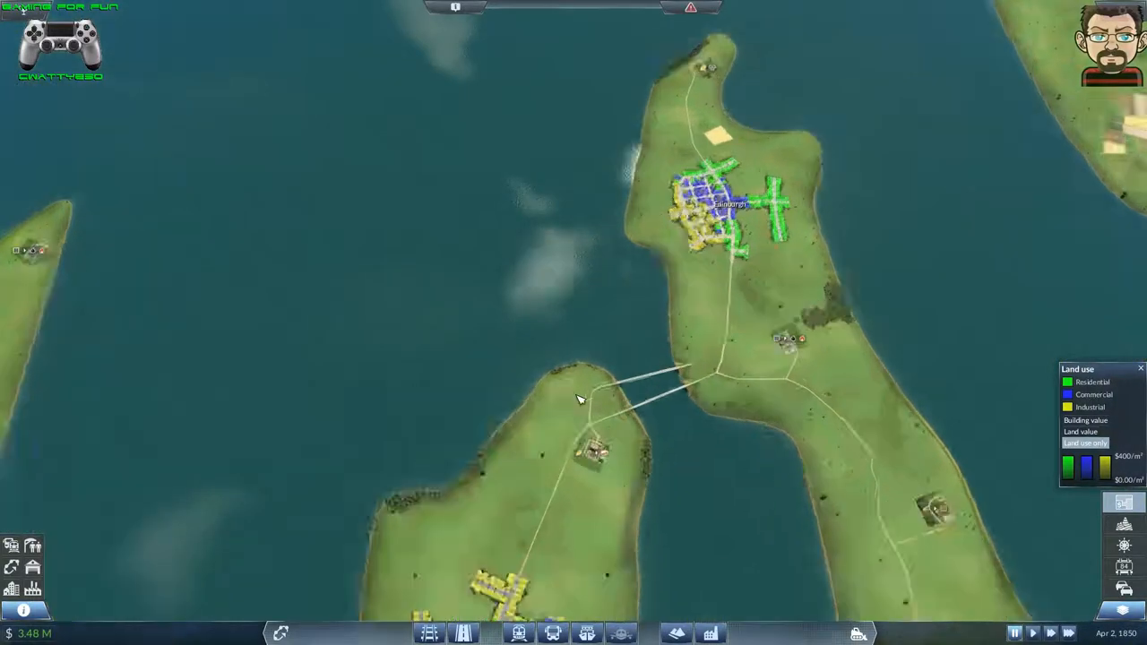
scroll(686, 244, up, 8)
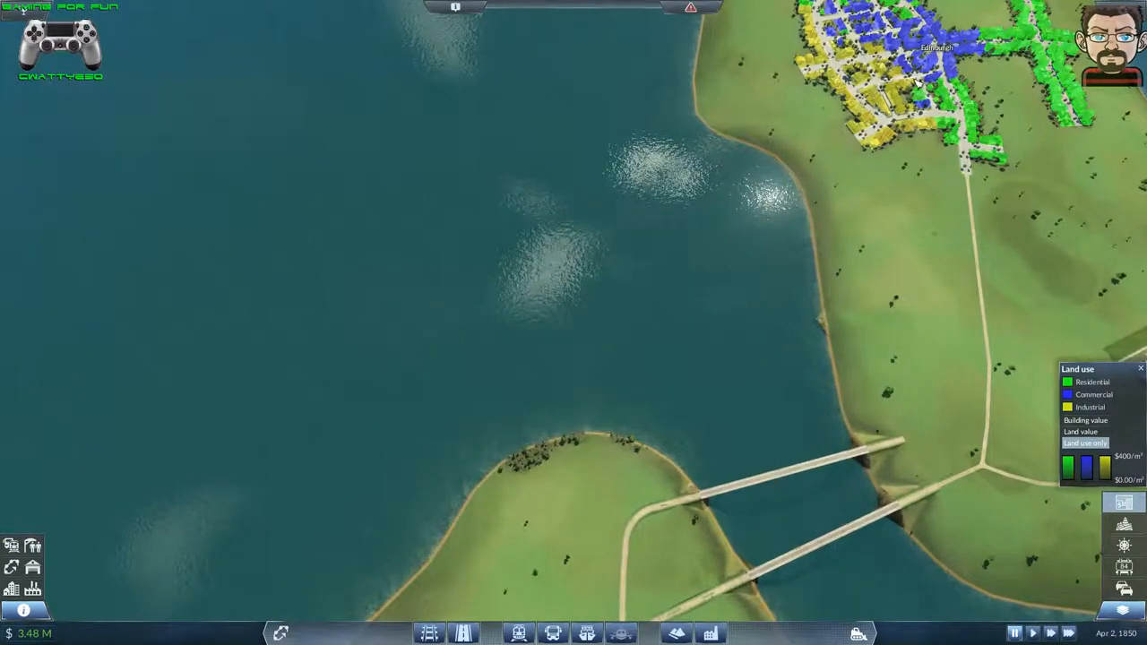
scroll(986, 220, down, 8)
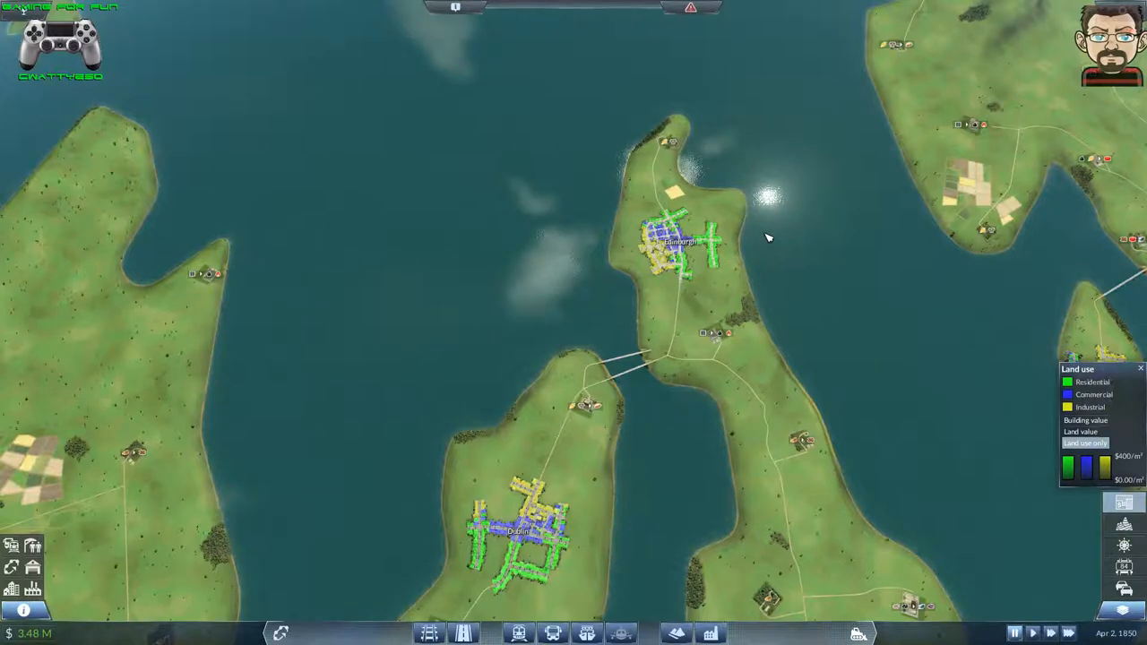
scroll(773, 246, up, 8)
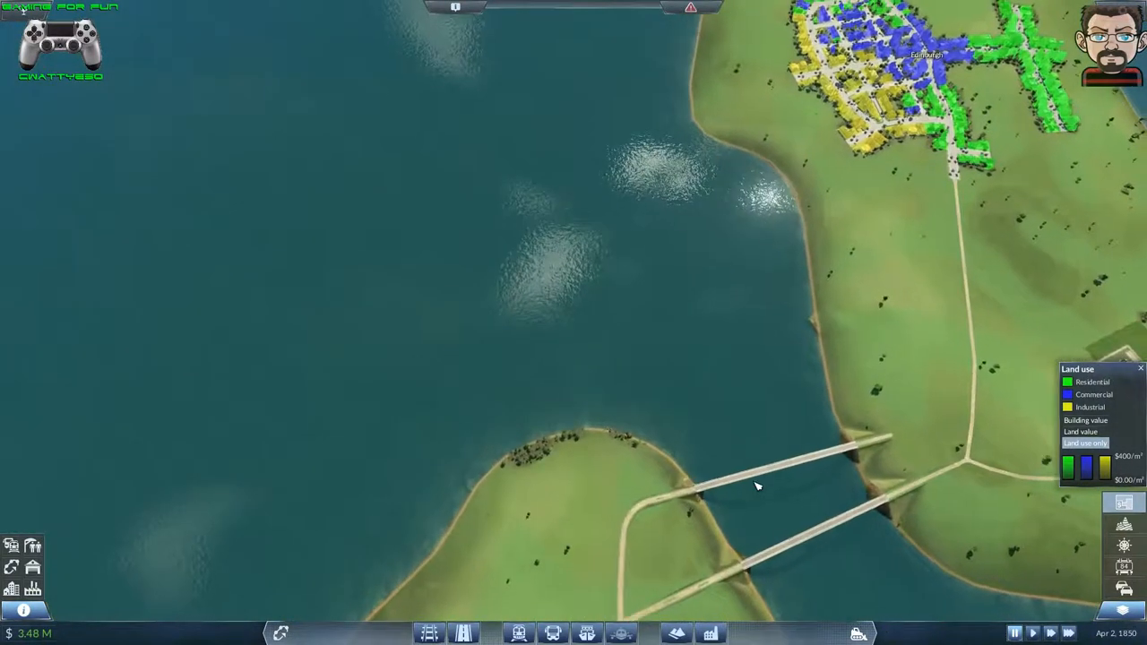
scroll(754, 480, down, 8)
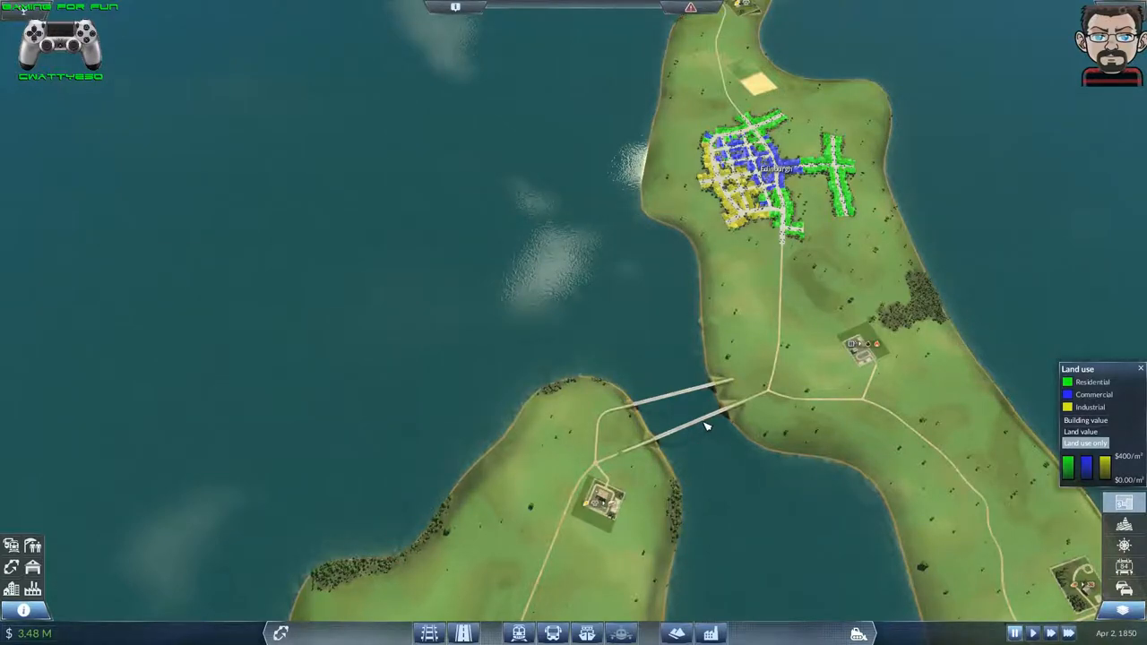
key(w)
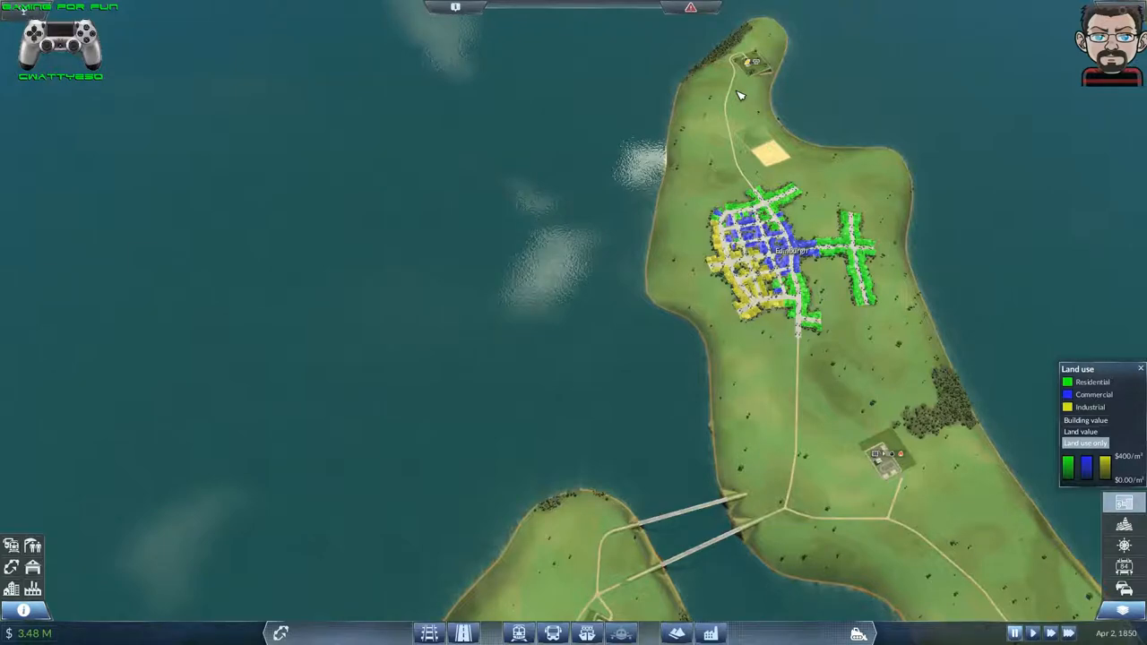
key(s)
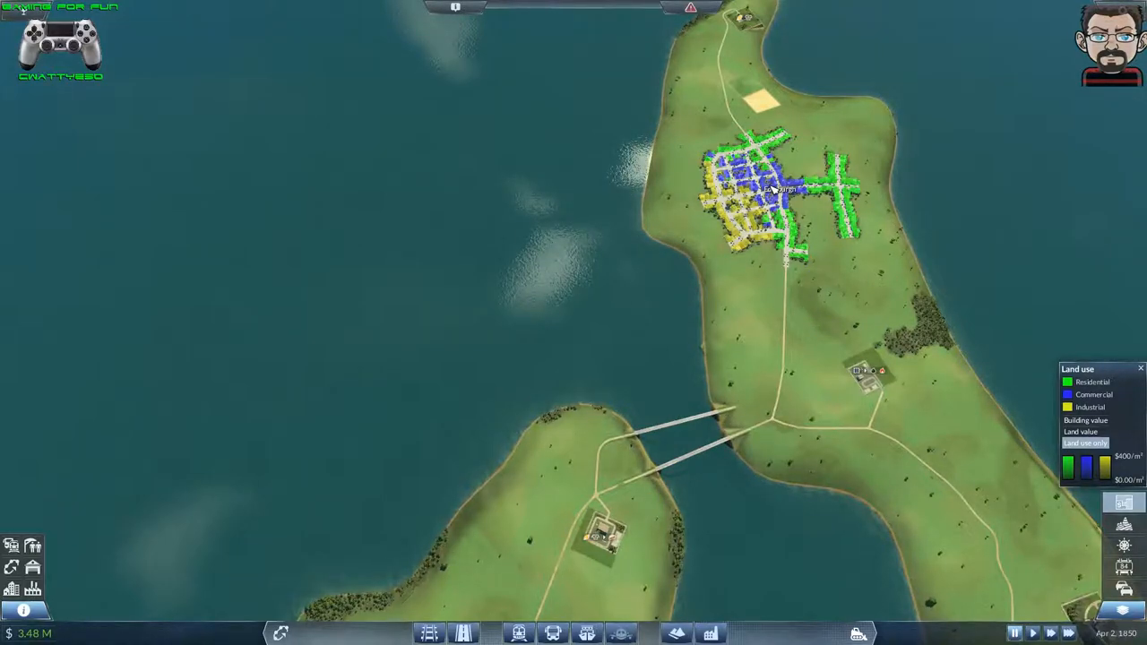
scroll(776, 190, up, 4)
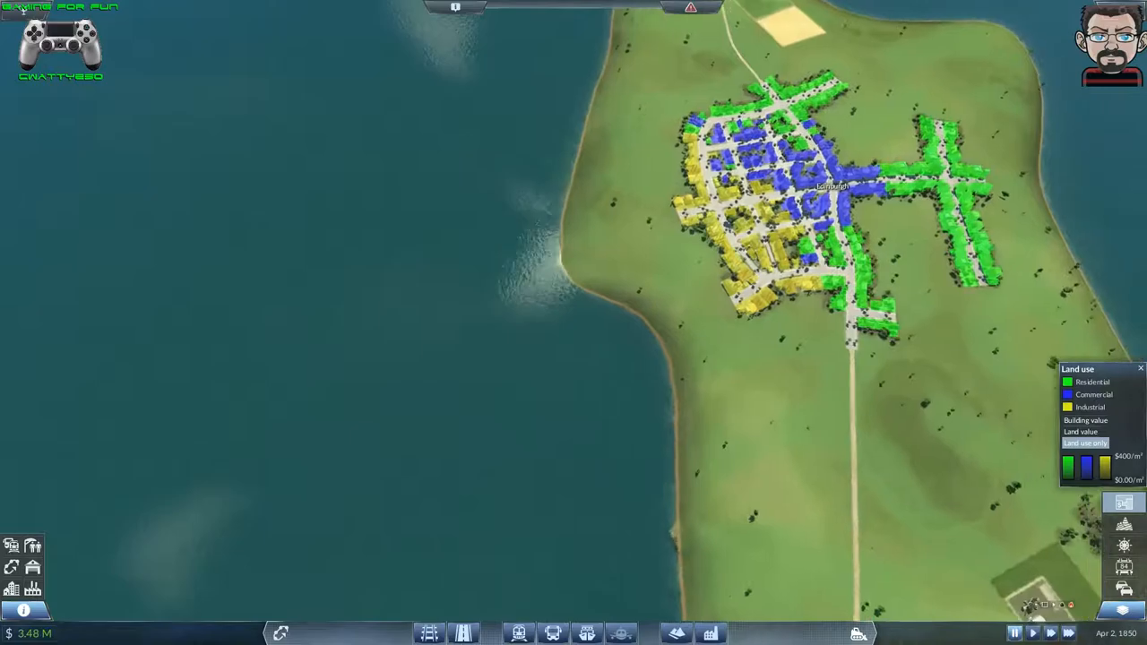
scroll(896, 358, up, 3)
scroll(957, 386, up, 3)
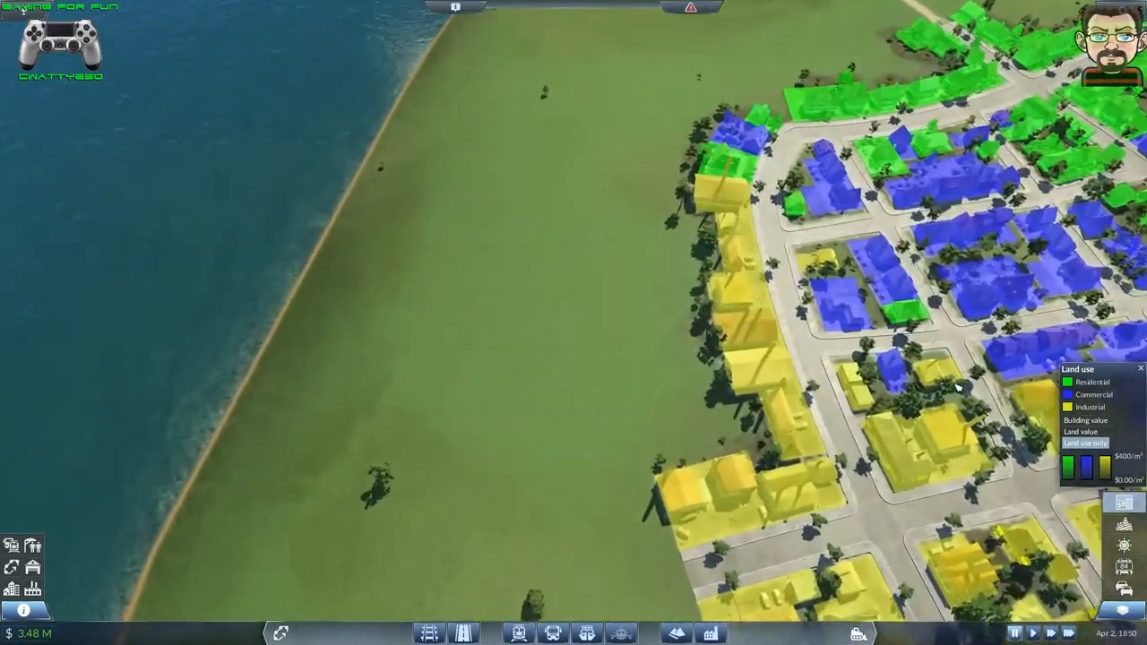
scroll(957, 386, down, 8)
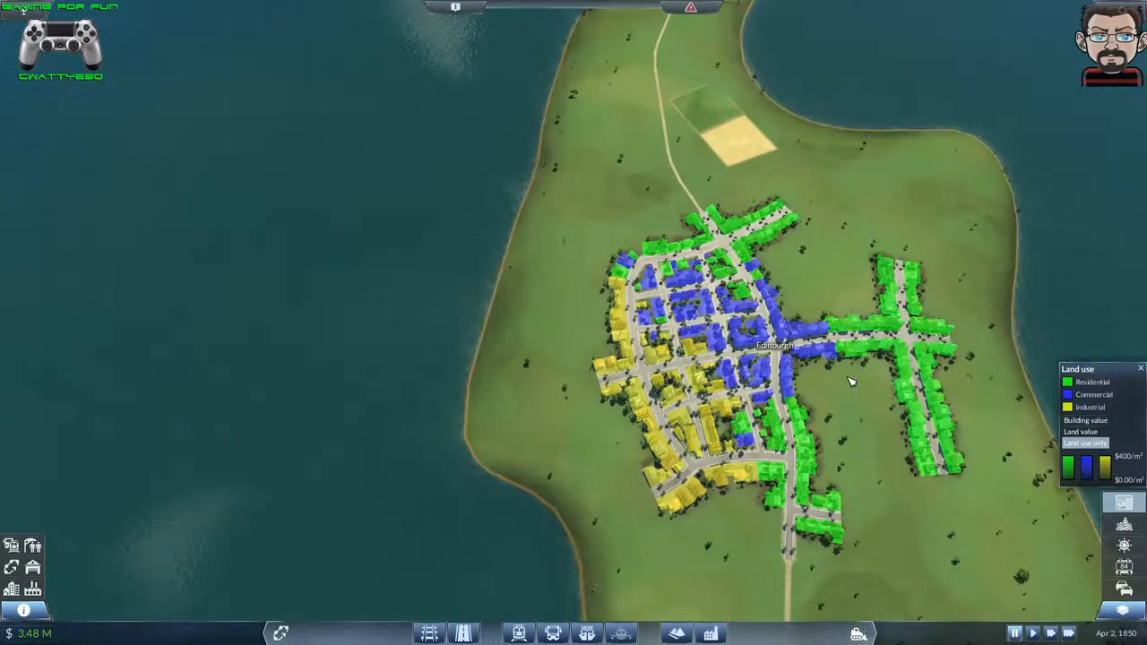
scroll(843, 390, down, 3)
scroll(717, 358, down, 4)
scroll(628, 341, down, 4)
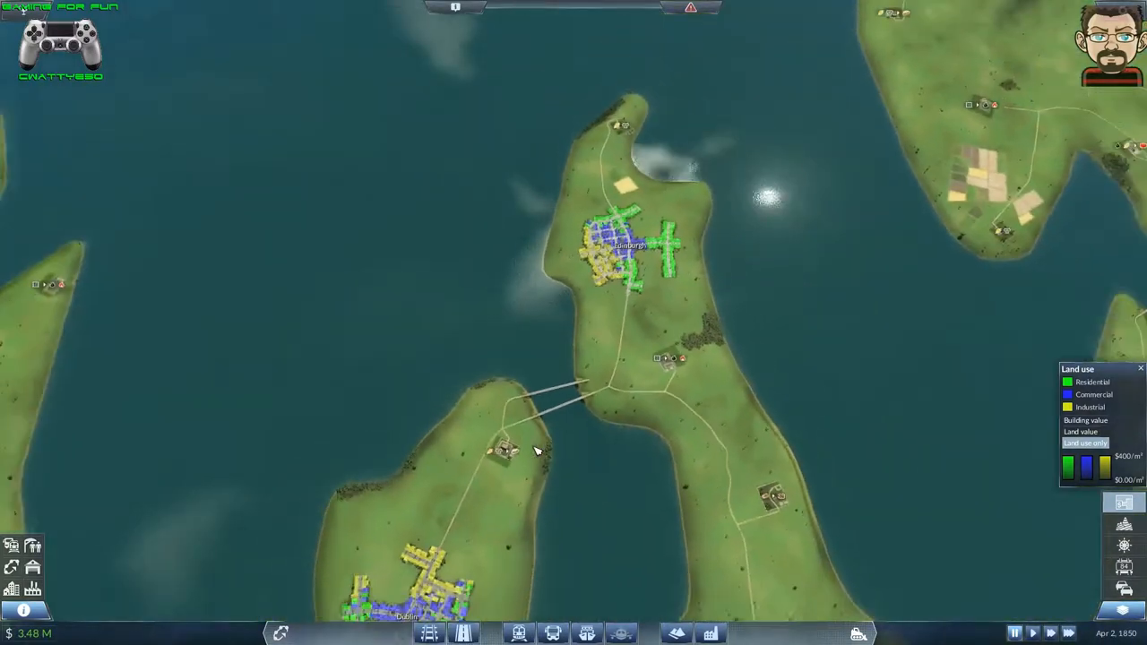
scroll(558, 307, down, 2)
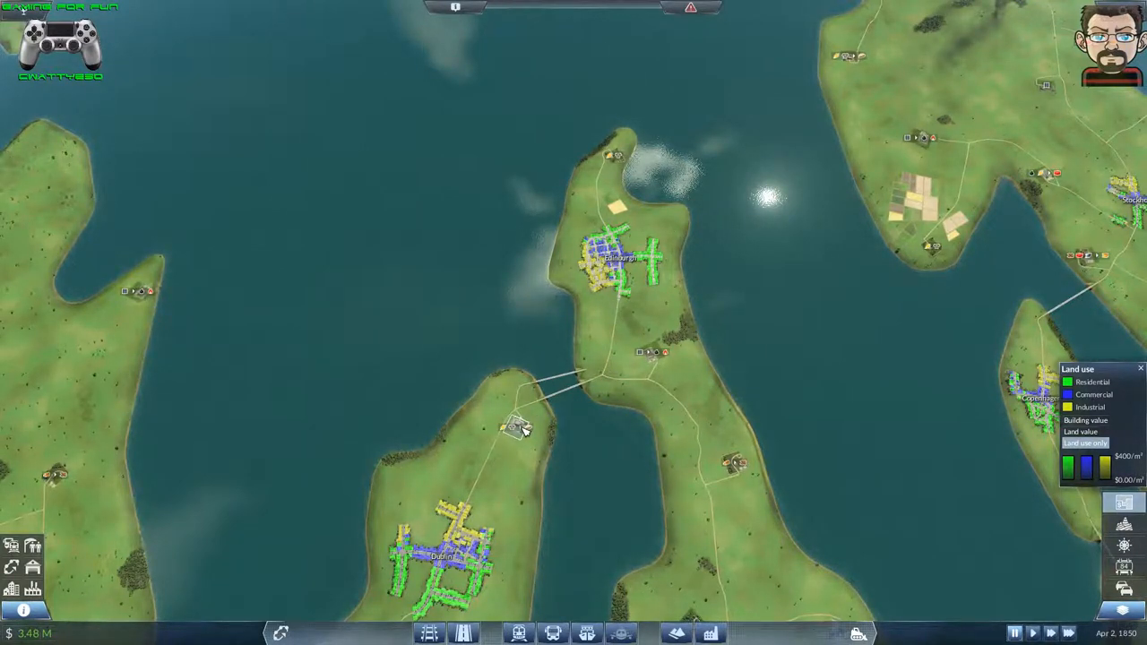
- Pan west from Dublin and Edinburgh across the strait to Port Nelson and its farmland by the bay
key(s)
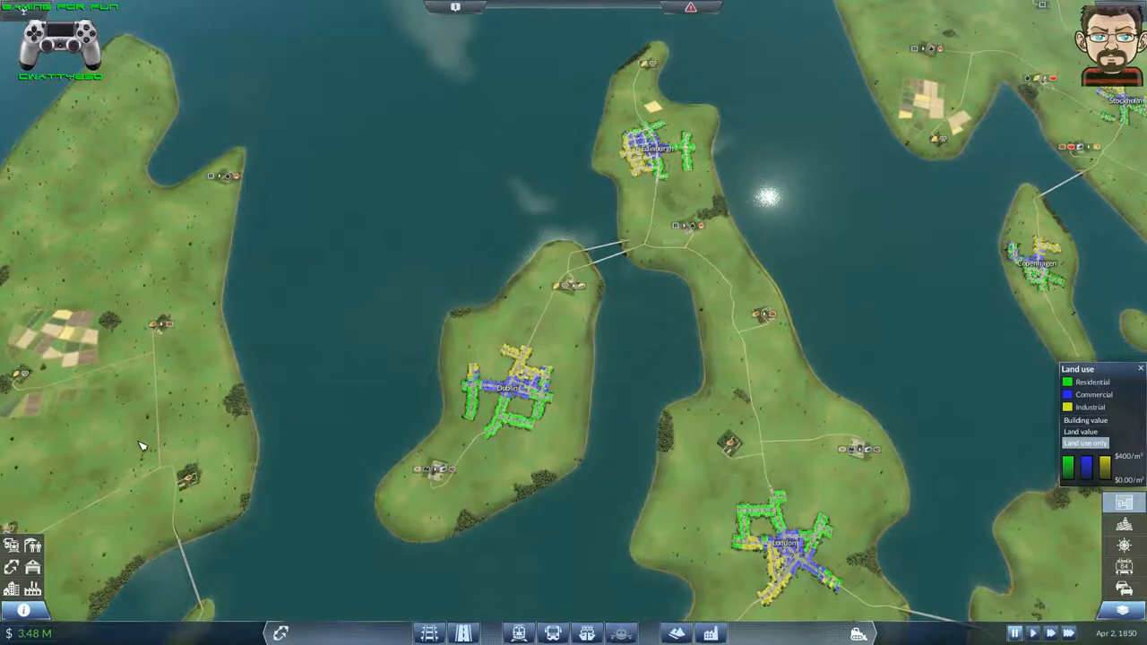
key(a)
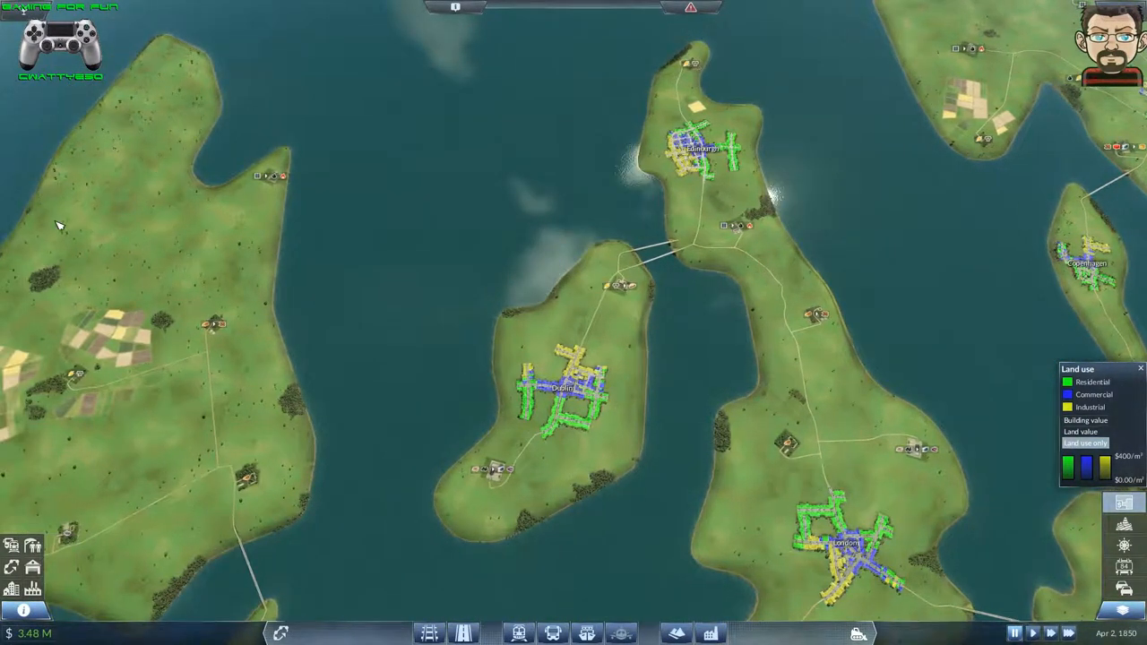
key(a)
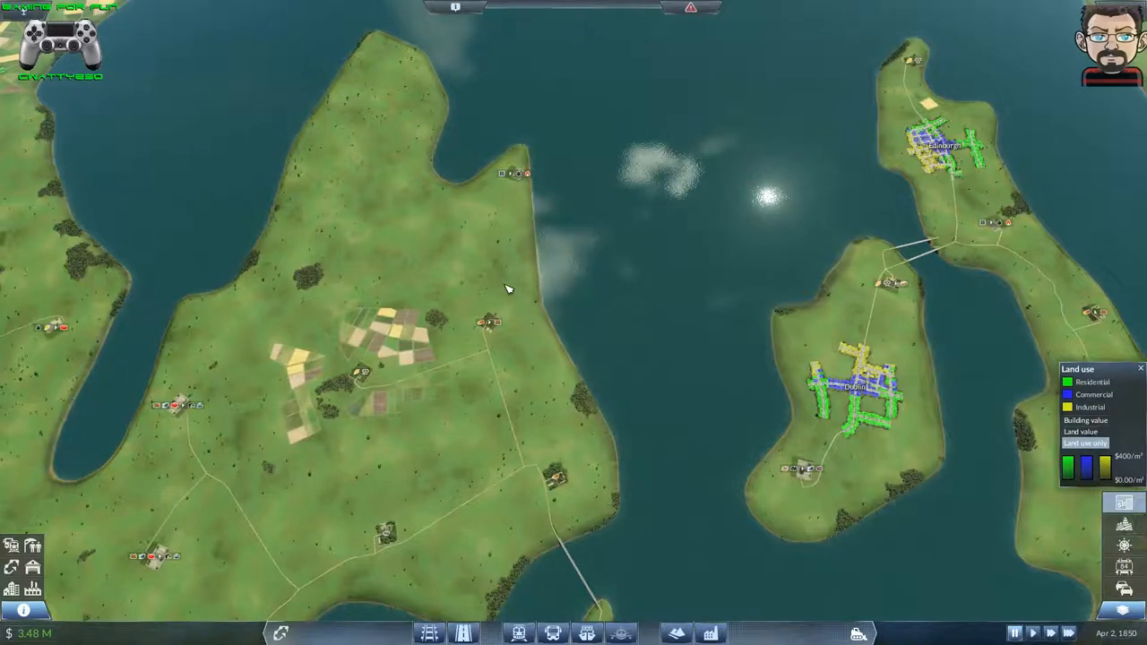
scroll(582, 238, down, 2)
key(d)
scroll(959, 312, up, 2)
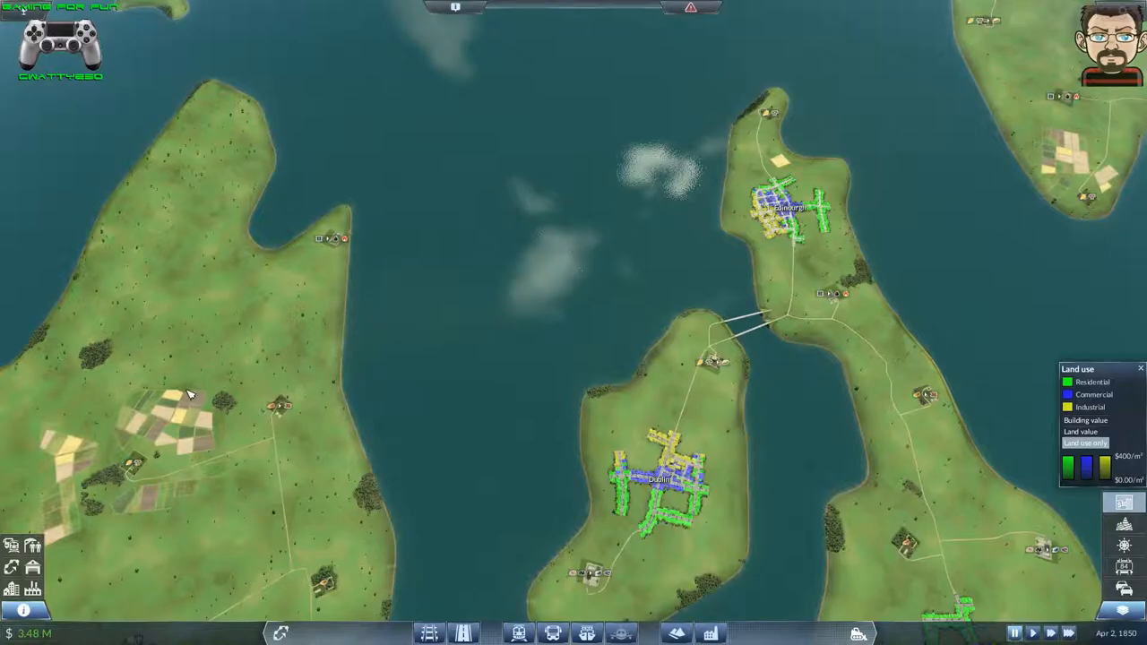
drag(119, 330, 277, 349)
scroll(573, 352, down, 3)
mouse_move(574, 352)
mouse_down()
mouse_move(4, 254)
mouse_move(62, 259)
mouse_up()
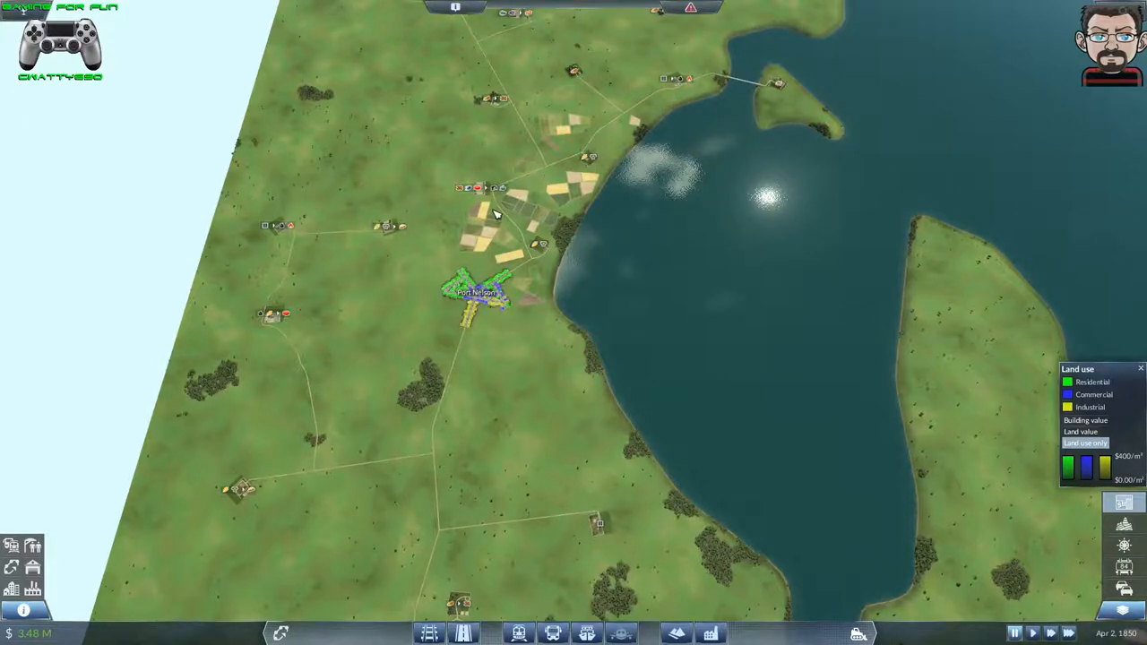
scroll(499, 223, up, 3)
scroll(499, 223, up, 3)
scroll(499, 223, up, 3)
scroll(566, 453, down, 5)
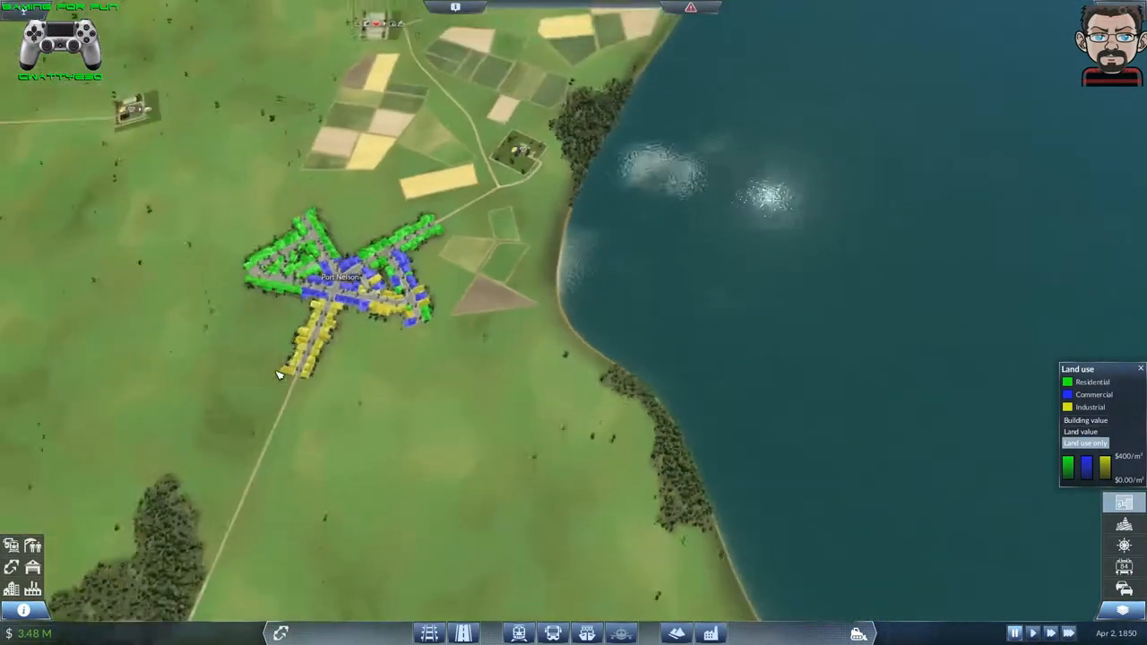
scroll(567, 452, up, 2)
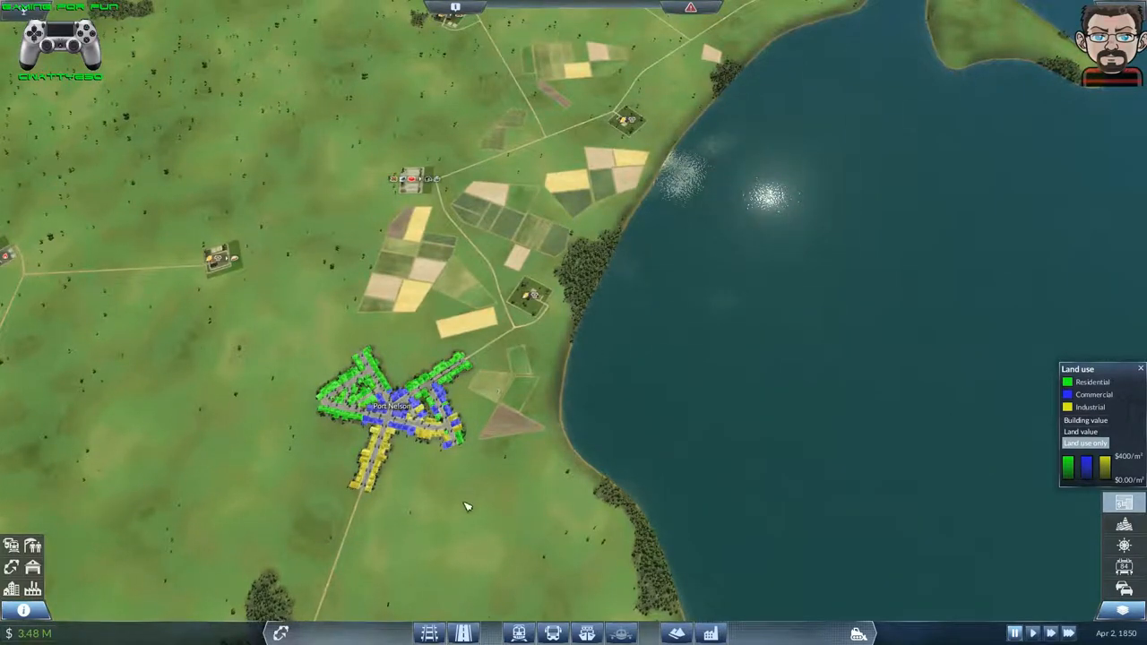
scroll(464, 511, up, 3)
scroll(464, 511, up, 2)
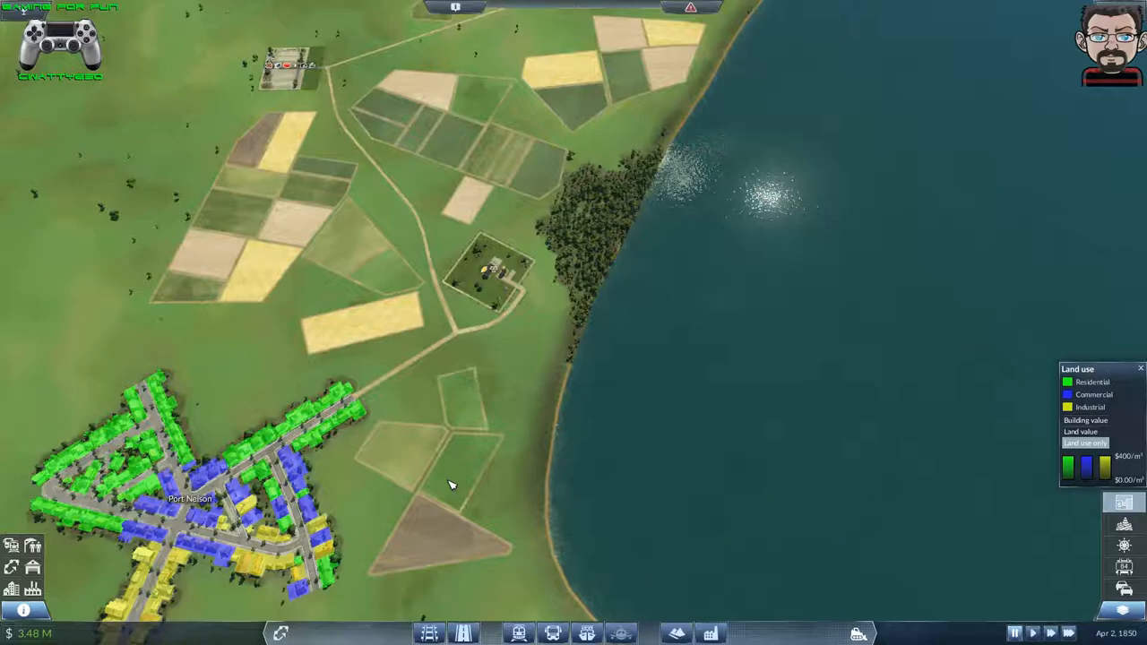
scroll(473, 413, down, 5)
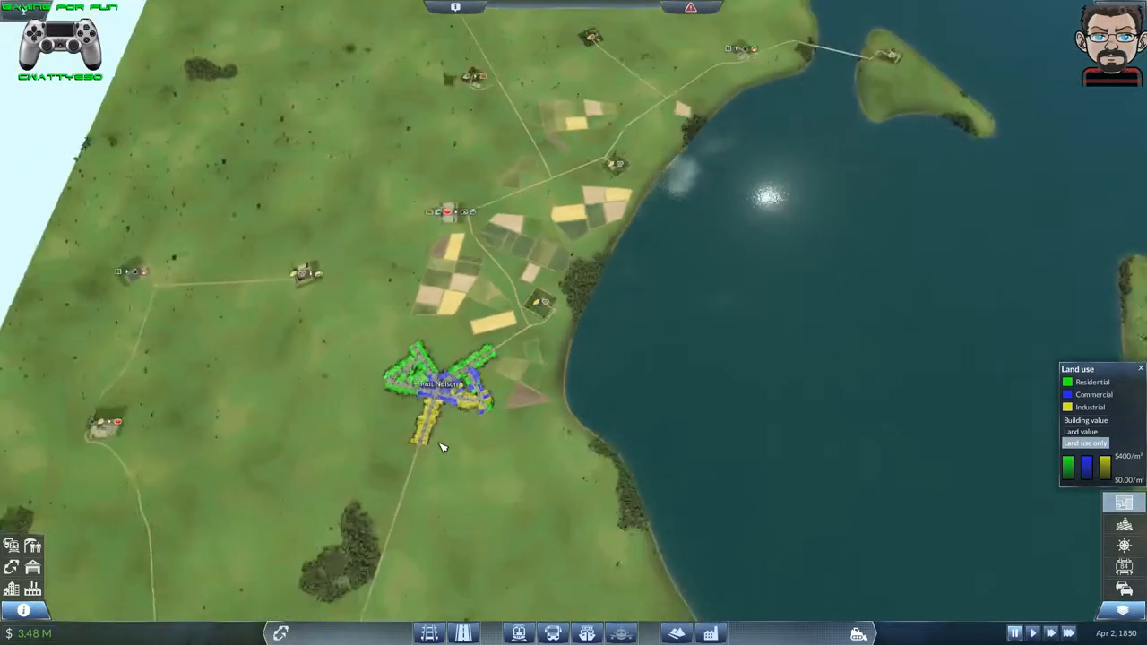
scroll(449, 430, down, 3)
scroll(431, 448, down, 2)
- Switch the Port Nelson terrain view from land-use colouring to the Contour lines overlay
key(s)
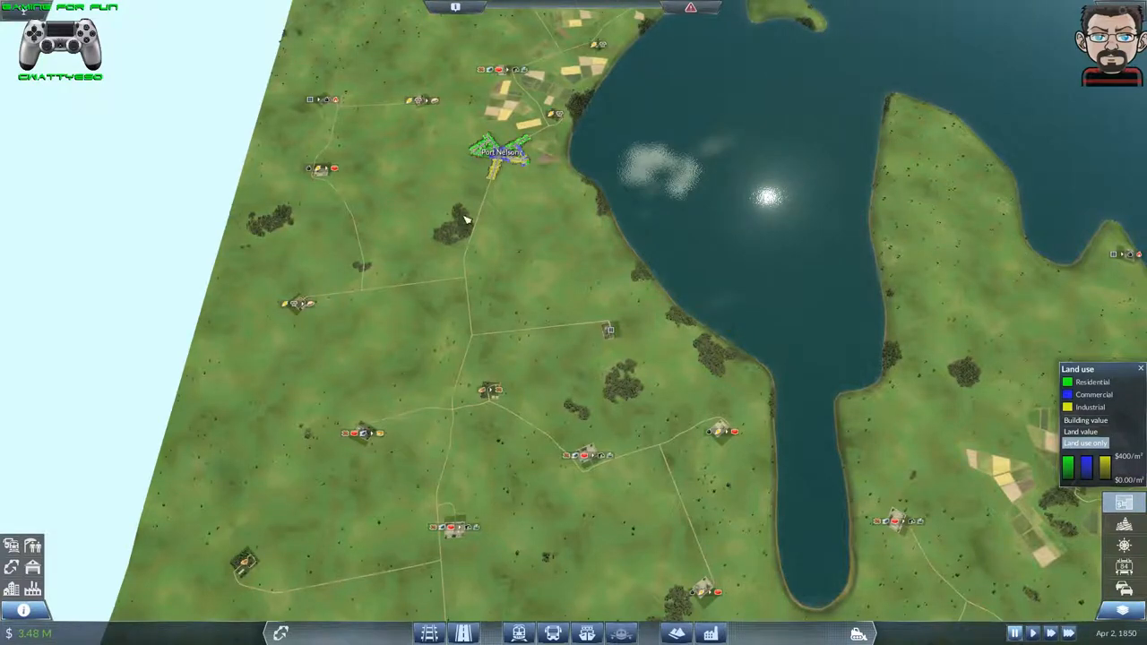
key(w)
key(w)
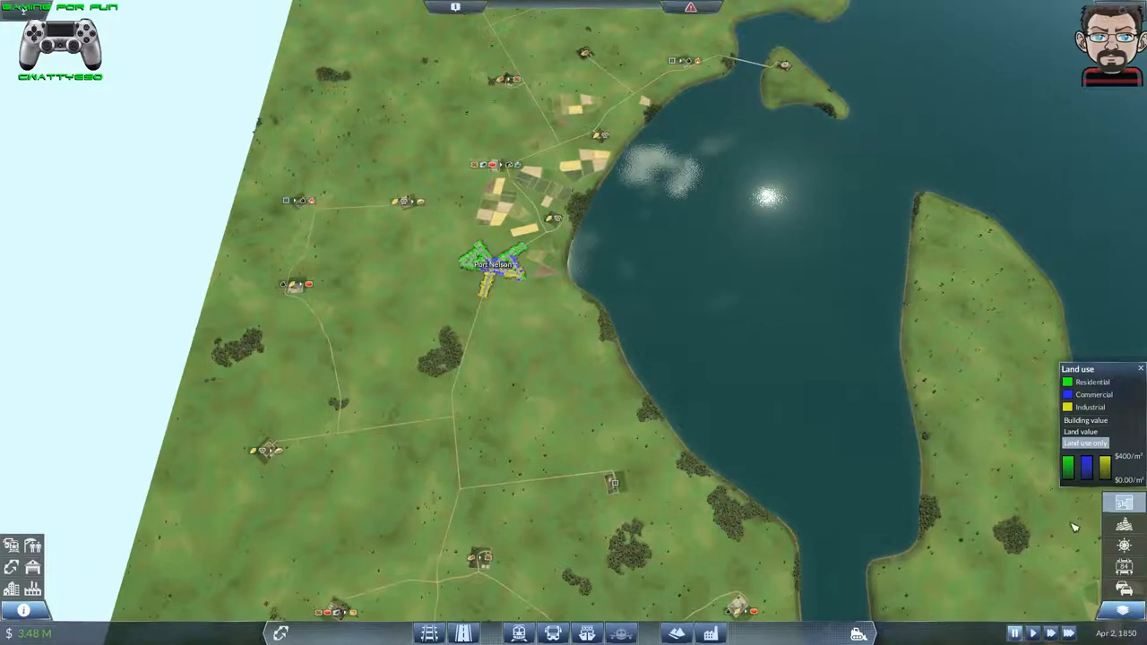
click(1125, 527)
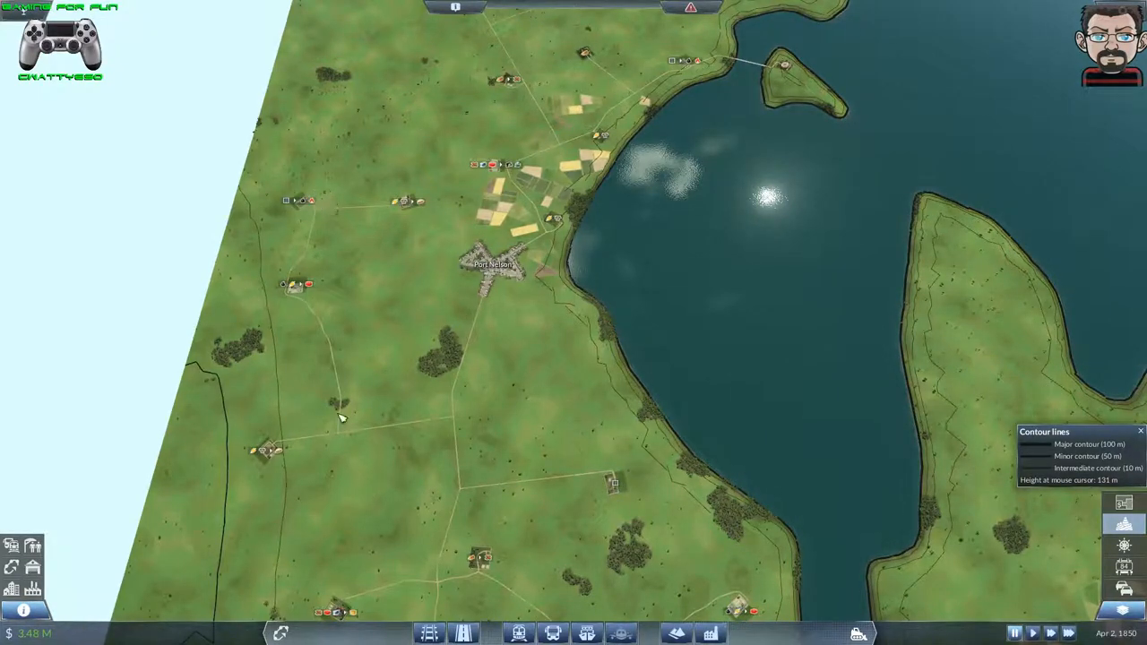
scroll(340, 416, down, 2)
scroll(384, 545, up, 2)
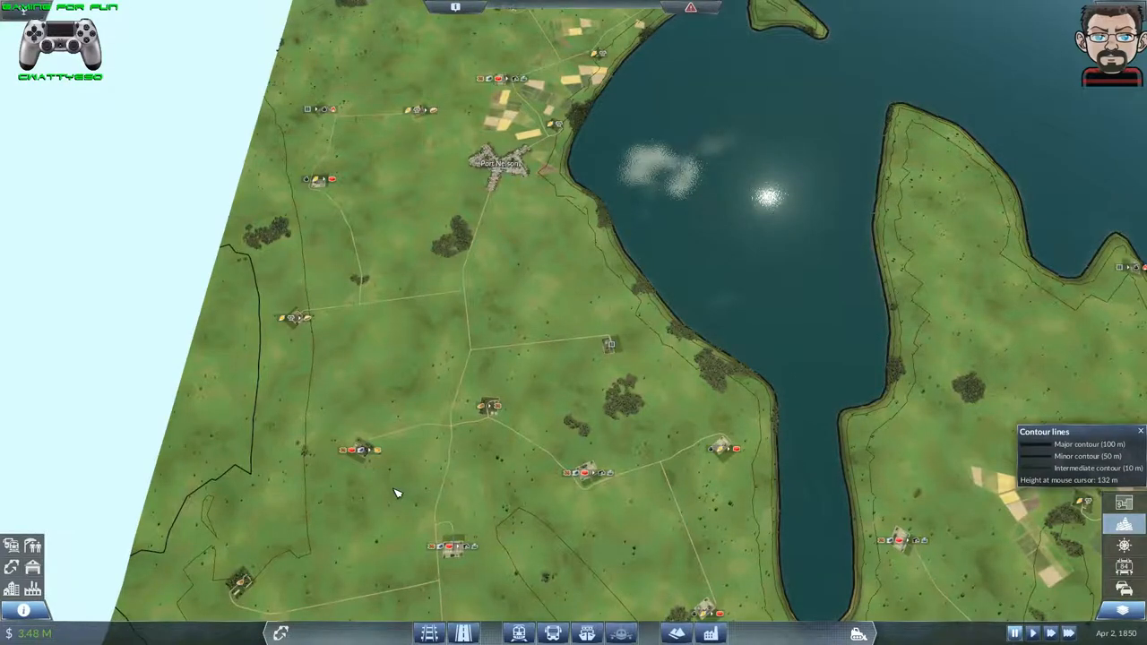
scroll(397, 492, up, 2)
scroll(493, 224, up, 5)
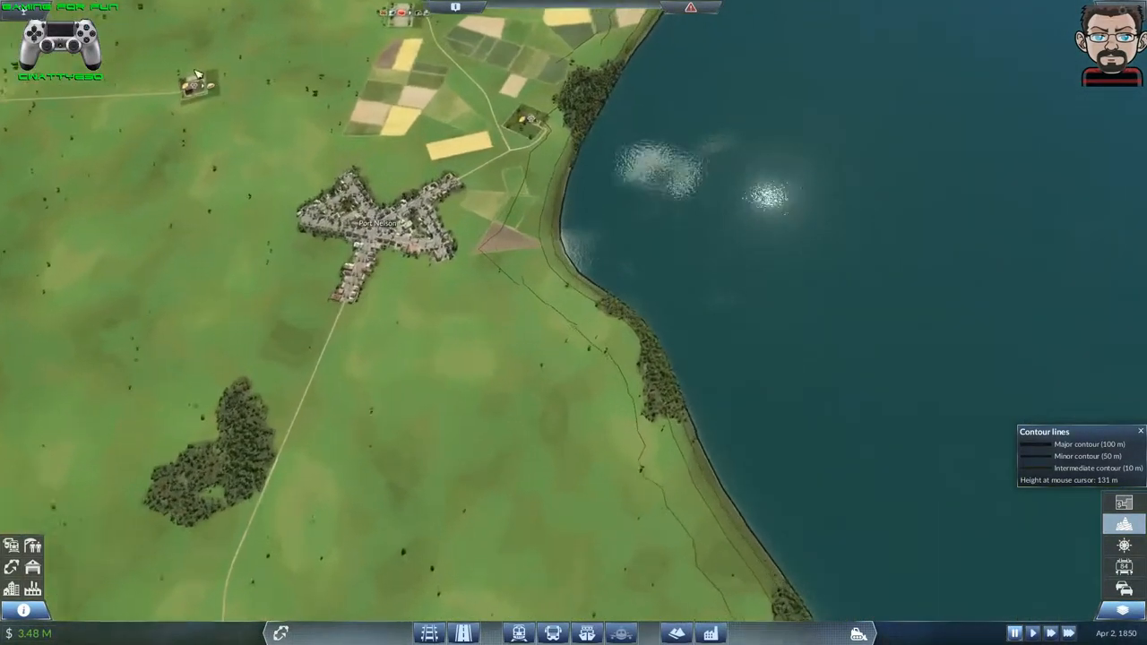
- Pan north to the farms, industries and roads above Port Nelson
key(w)
key(w)
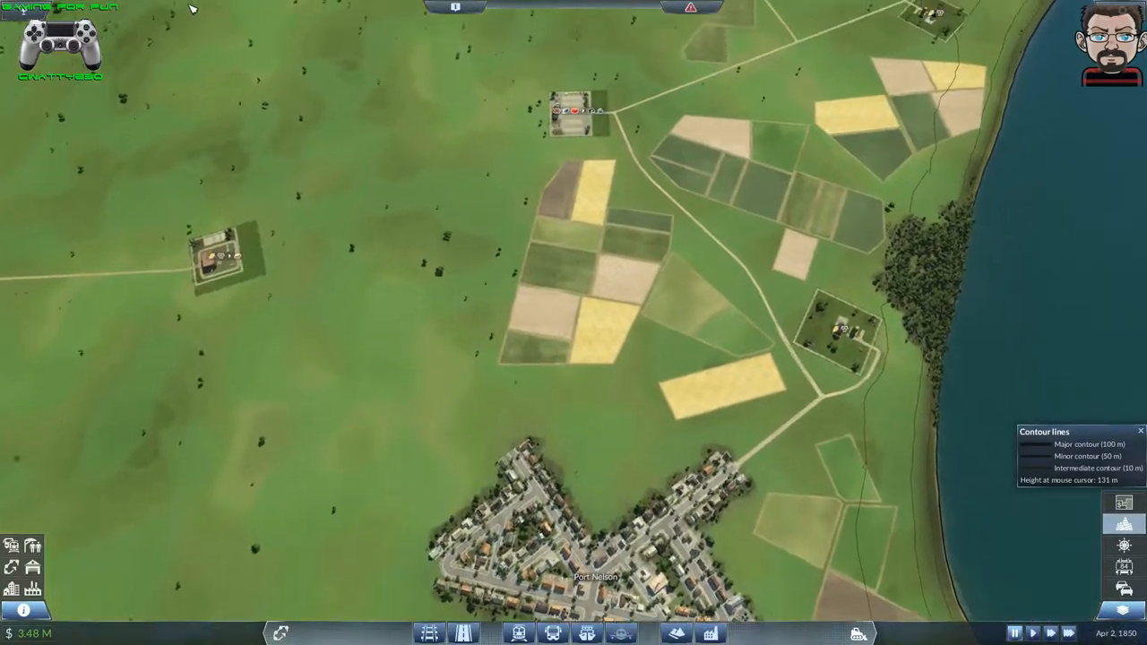
scroll(305, 269, down, 2)
scroll(331, 323, up, 2)
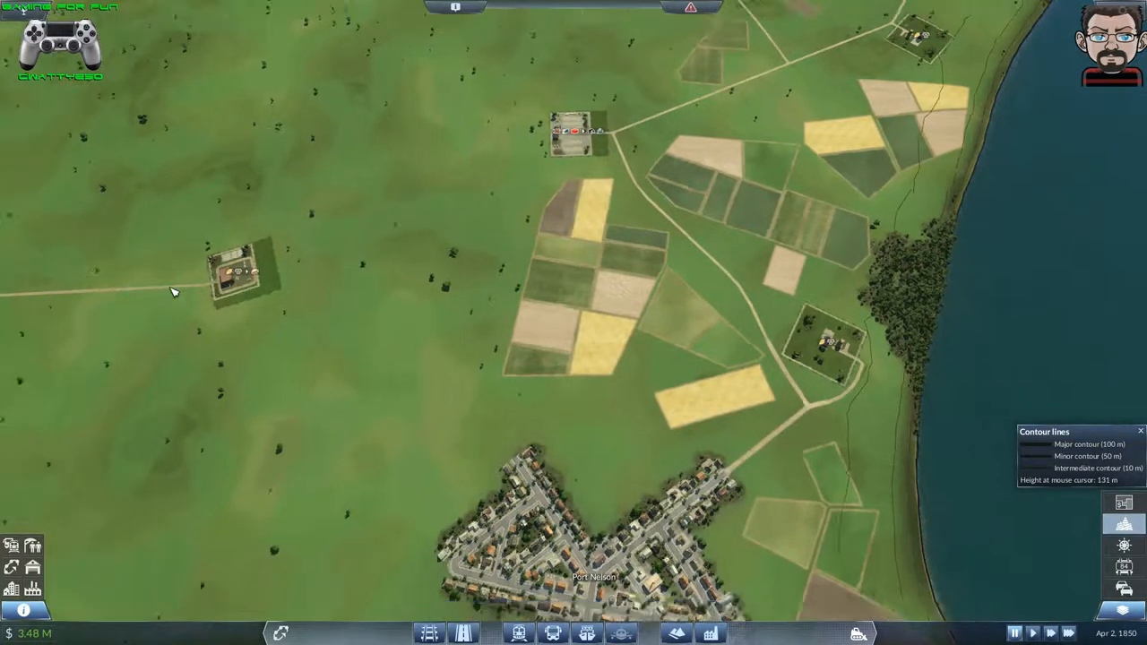
scroll(173, 290, down, 5)
scroll(9, 359, up, 3)
scroll(359, 394, up, 3)
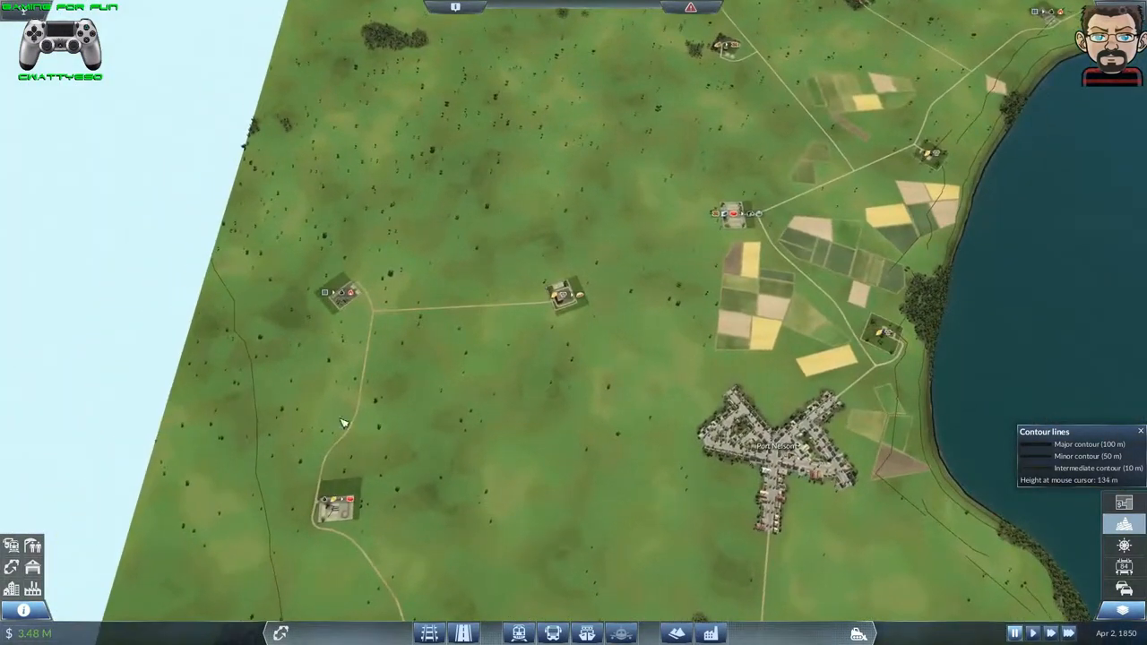
scroll(448, 397, up, 4)
scroll(166, 398, up, 3)
scroll(232, 412, down, 8)
scroll(231, 412, down, 2)
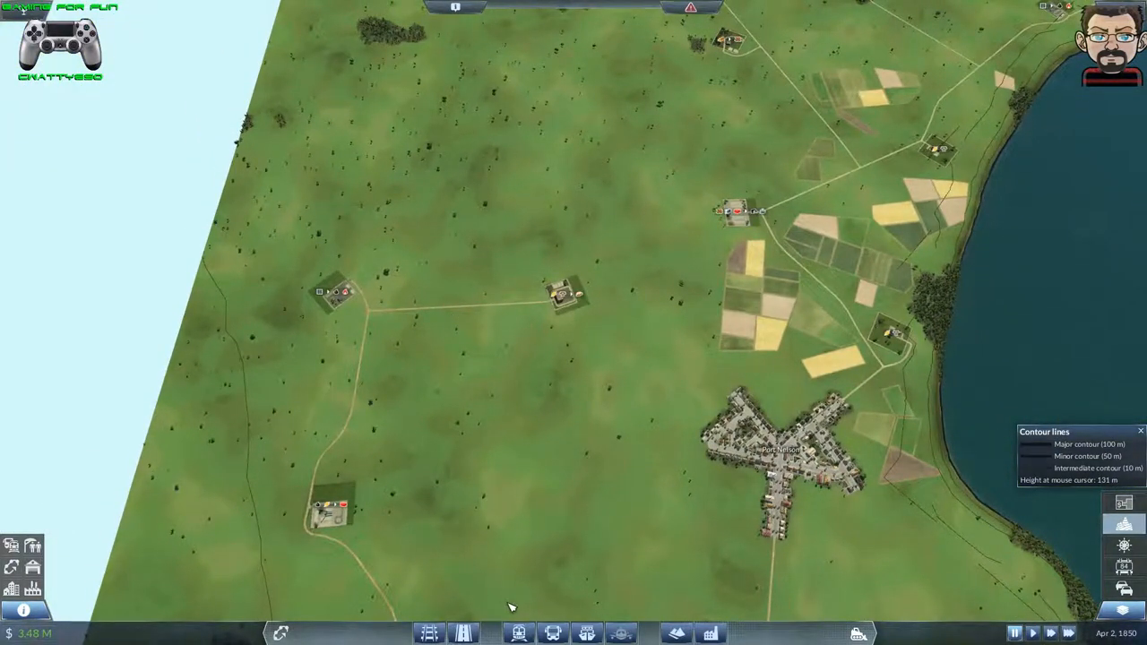
- Select the Freight rail station and rotate its preview (m/n) to a north–south orientation
click(429, 634)
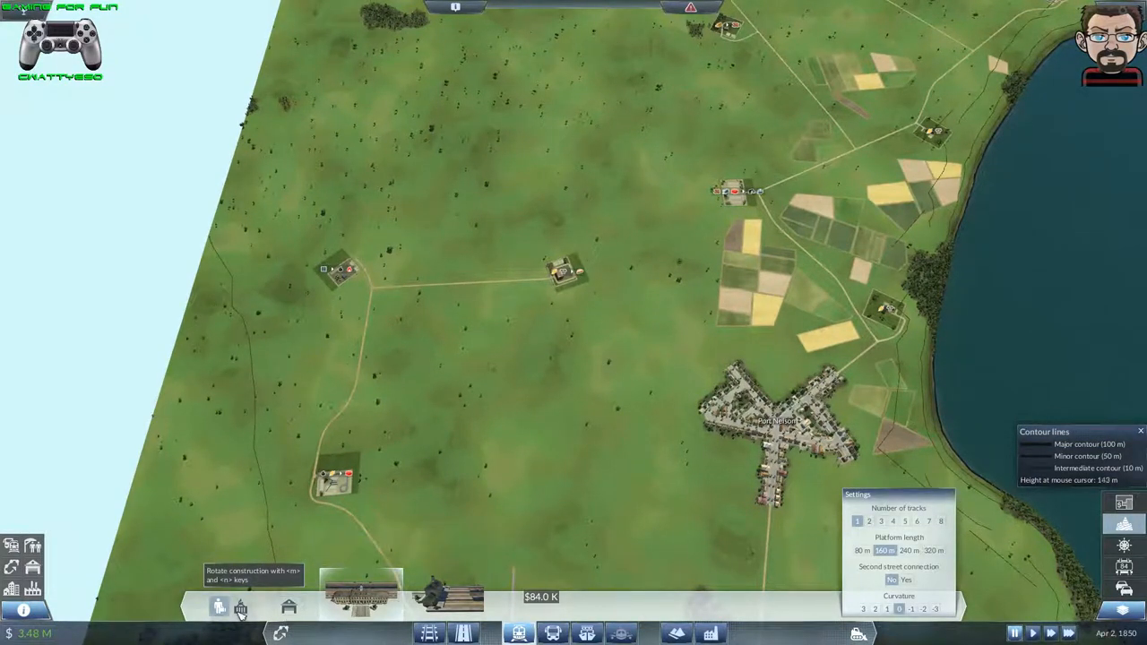
click(446, 596)
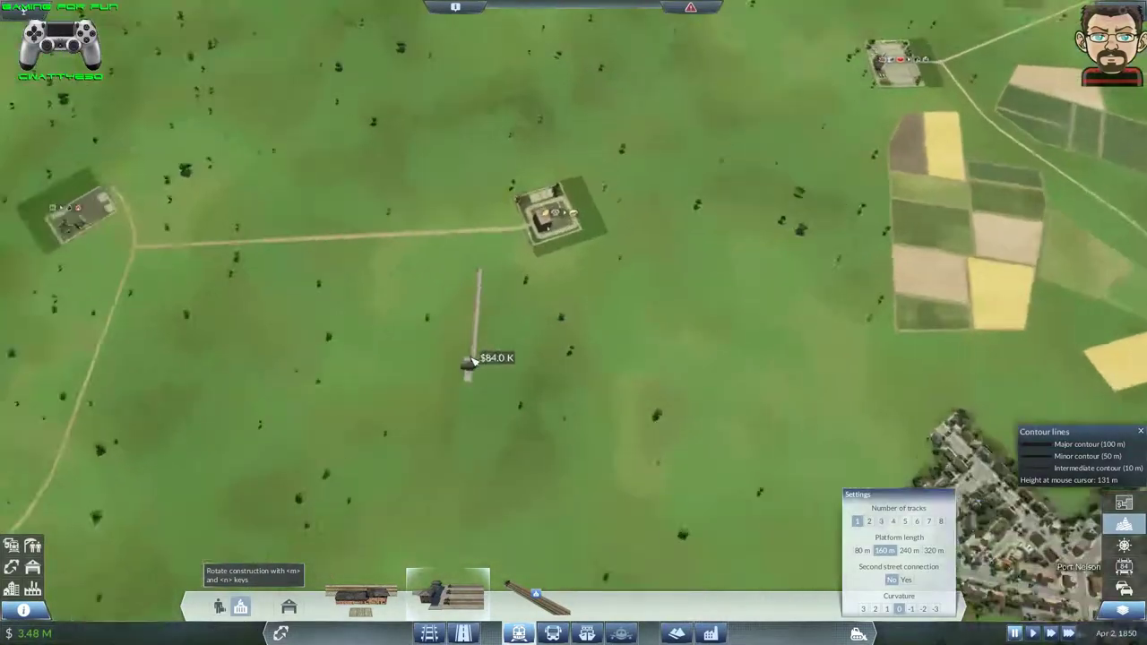
scroll(475, 362, up, 4)
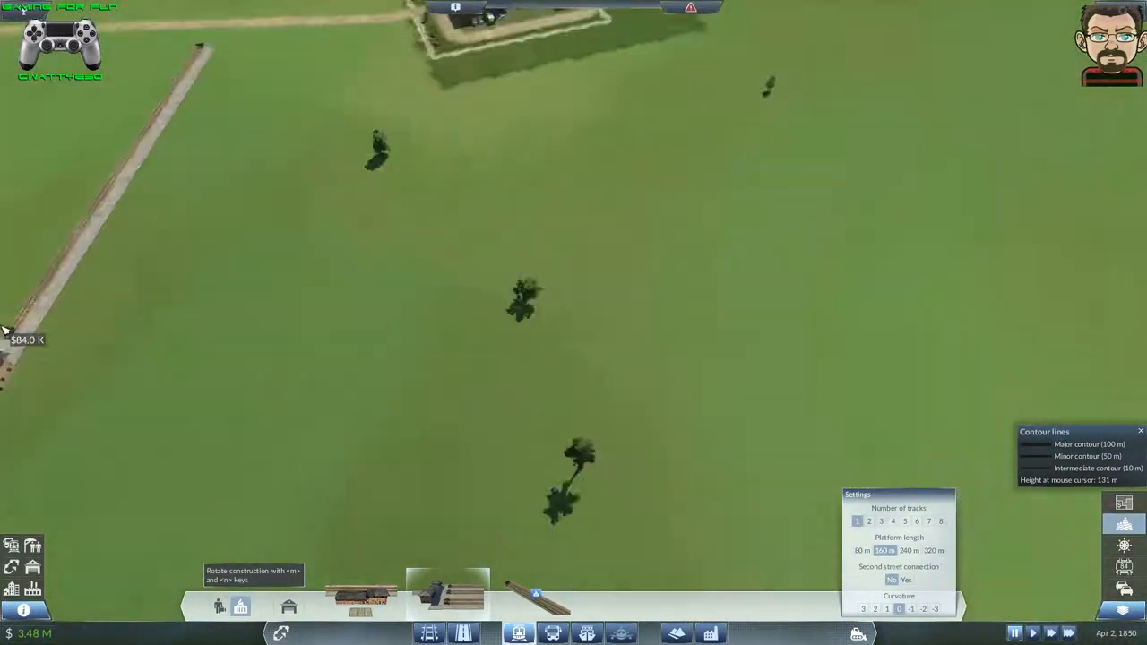
scroll(475, 362, up, 3)
scroll(403, 332, up, 2)
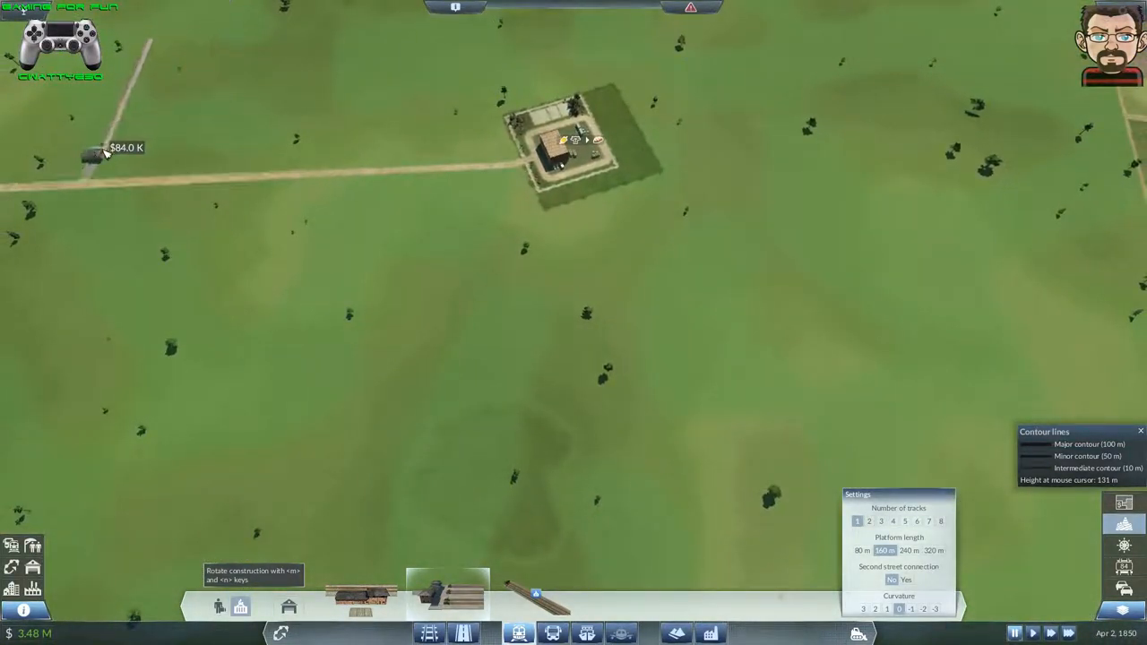
key(m)
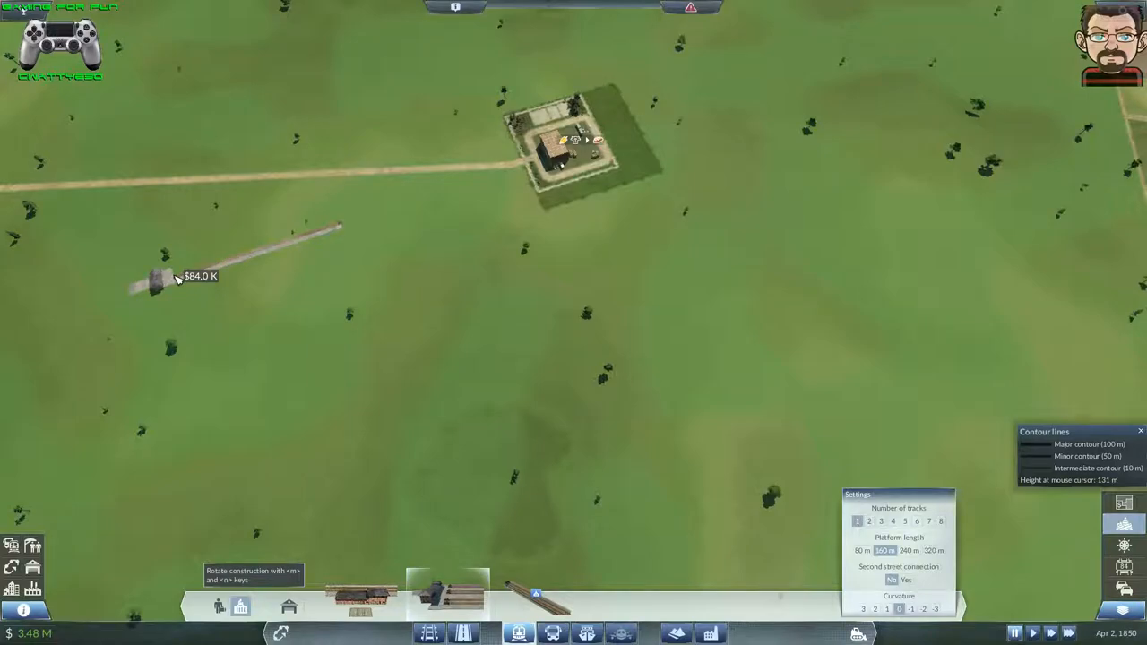
key(m)
key(m)
key(n)
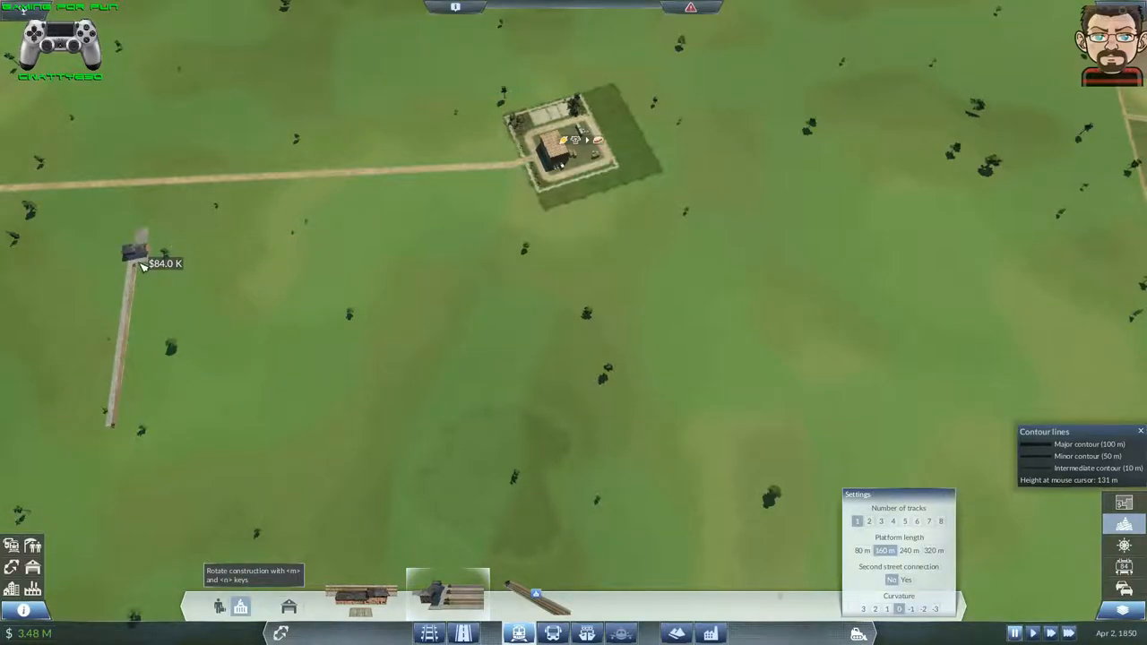
scroll(178, 278, down, 4)
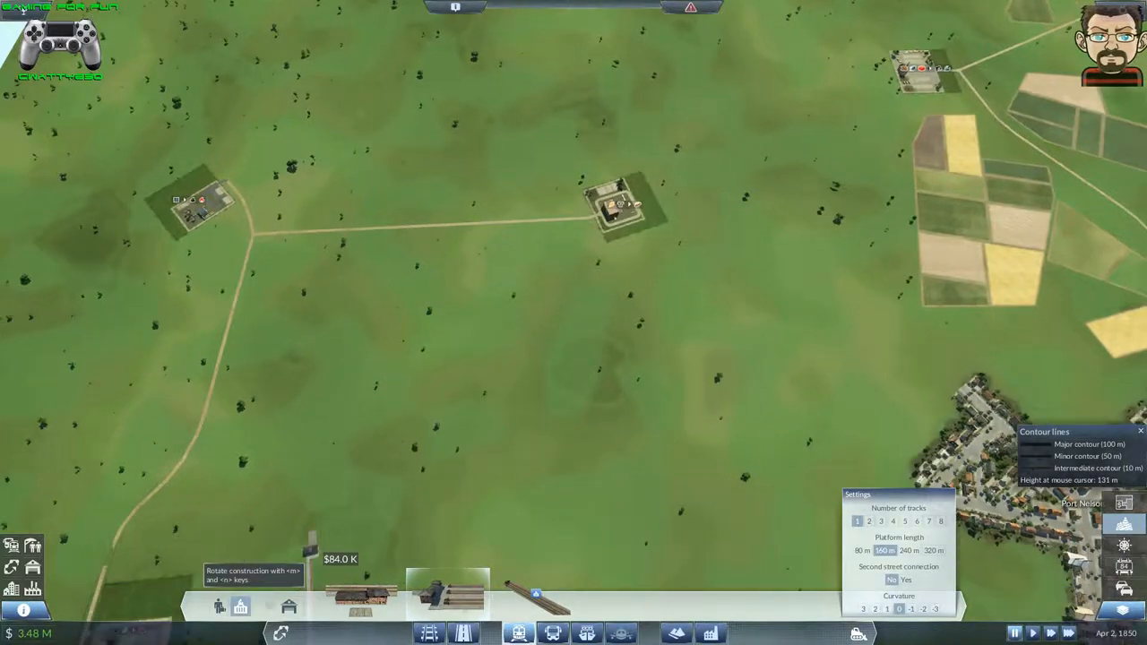
scroll(430, 358, up, 3)
- Switch to the road-vehicle category and trial the small $7.00K building west of Port Nelson
click(553, 634)
scroll(440, 410, down, 3)
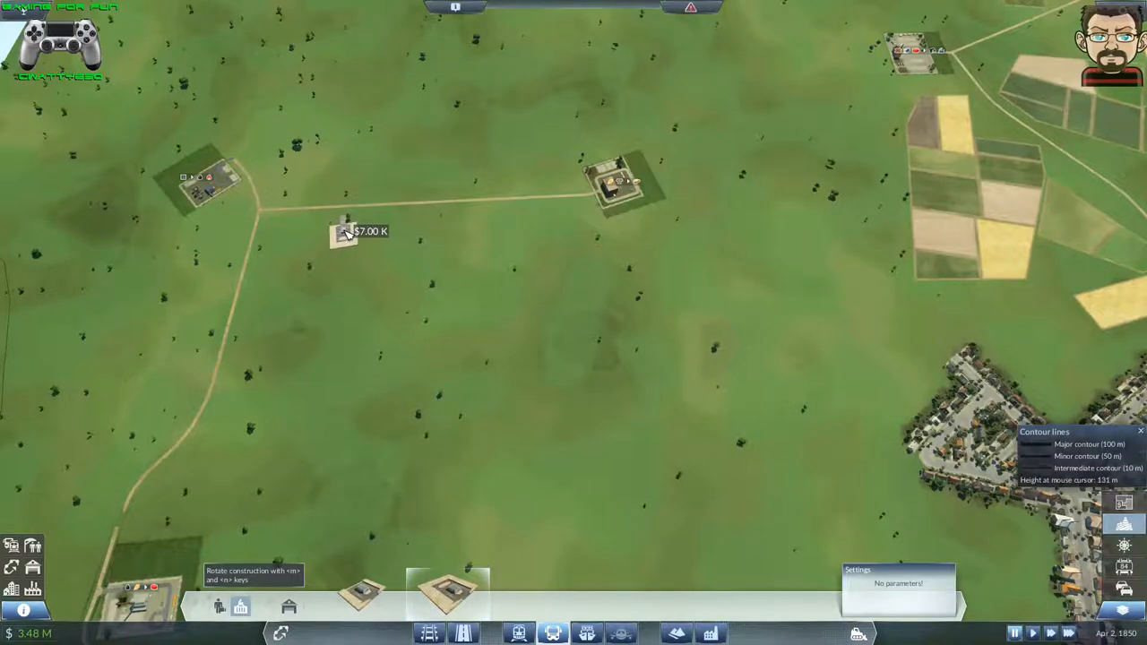
click(332, 217)
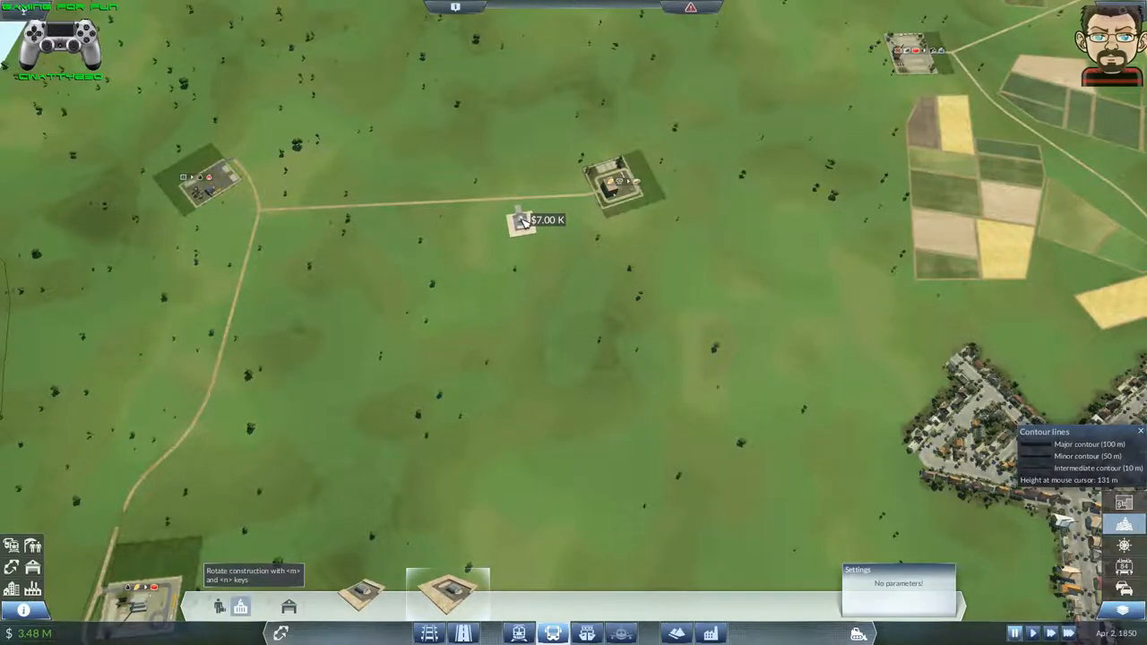
scroll(522, 220, down, 5)
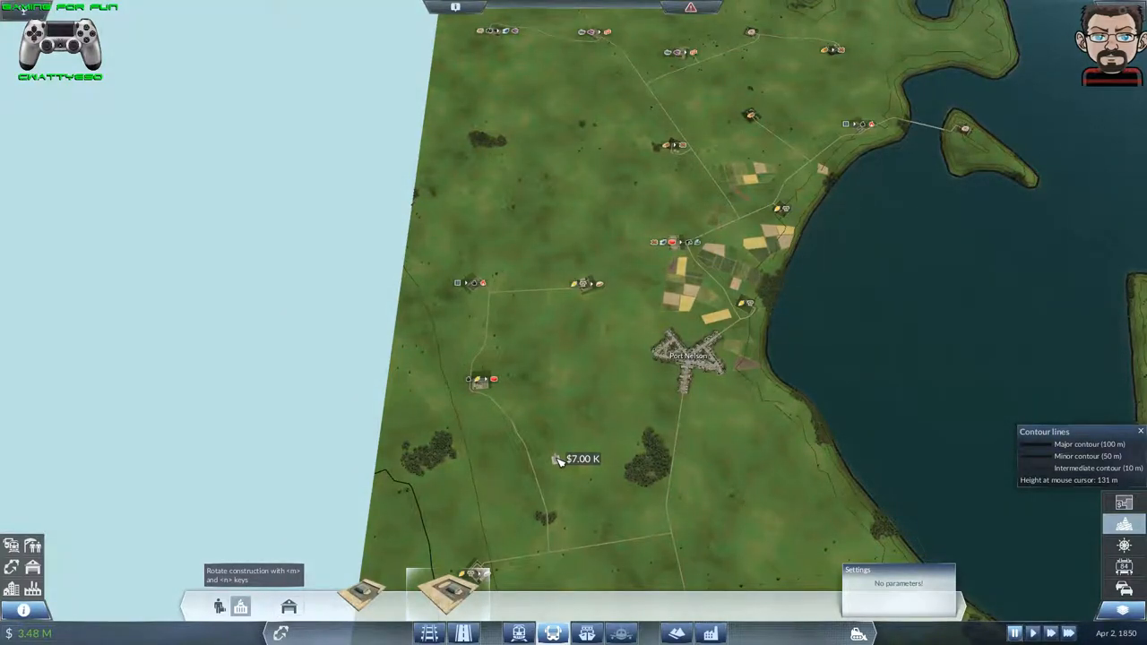
key(s)
key(s)
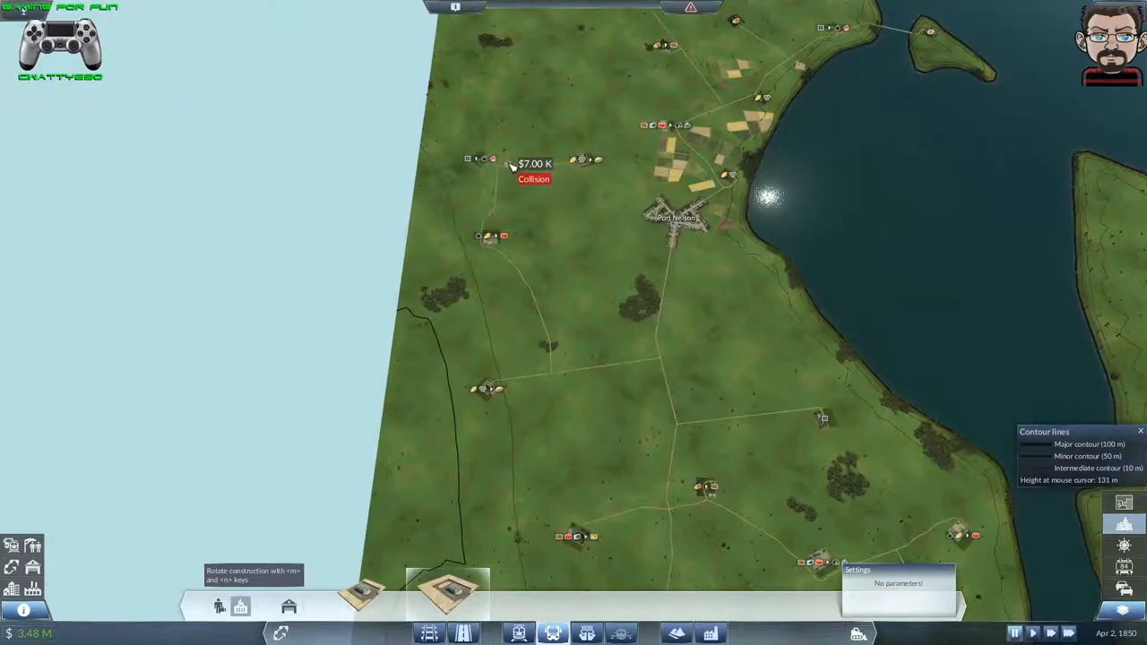
scroll(512, 166, up, 8)
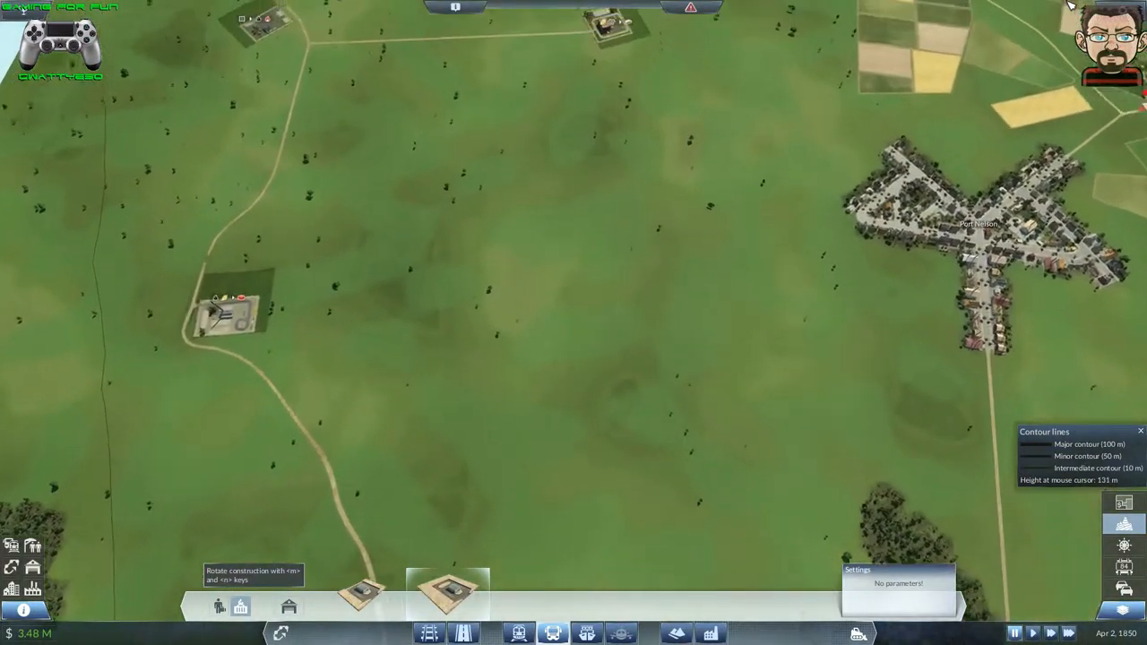
scroll(806, 268, down, 8)
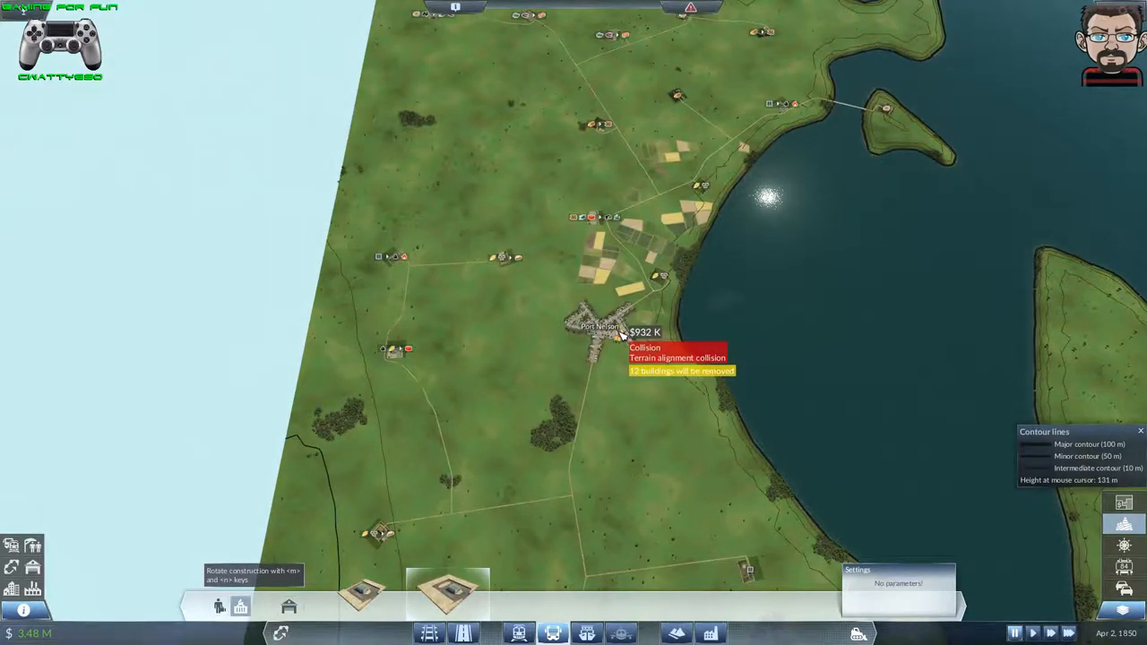
scroll(583, 332, up, 8)
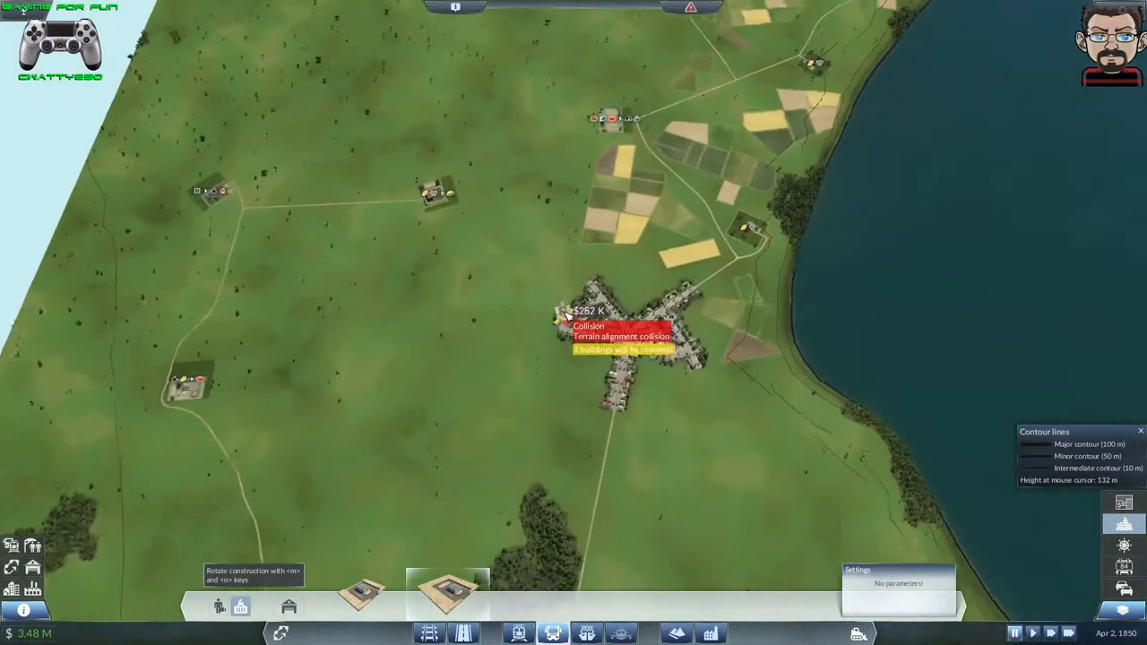
scroll(555, 319, up, 2)
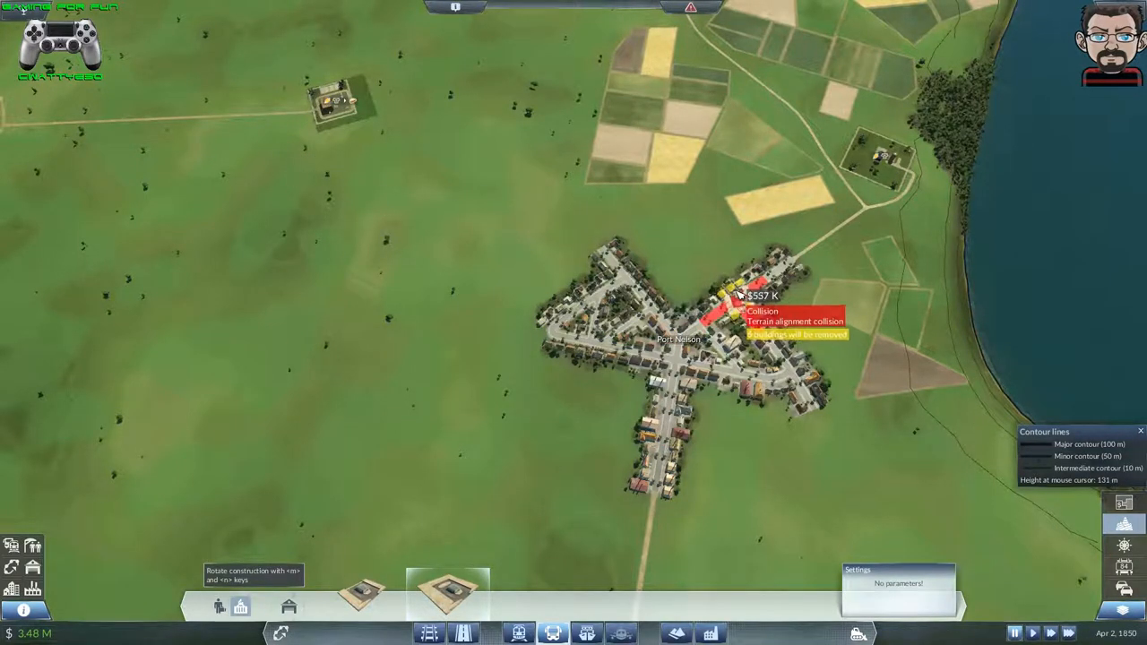
scroll(682, 341, down, 5)
scroll(708, 349, down, 3)
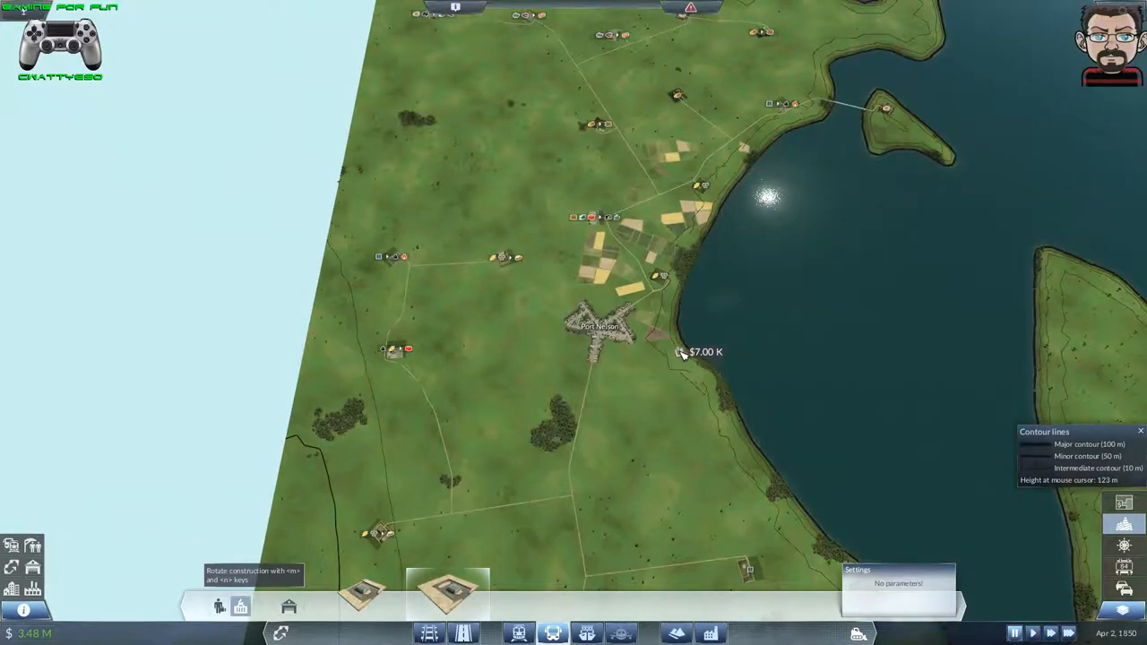
- Pan with WASD along the coast and islands from Port Nelson south-west toward Toronto and Chicago
key(d)
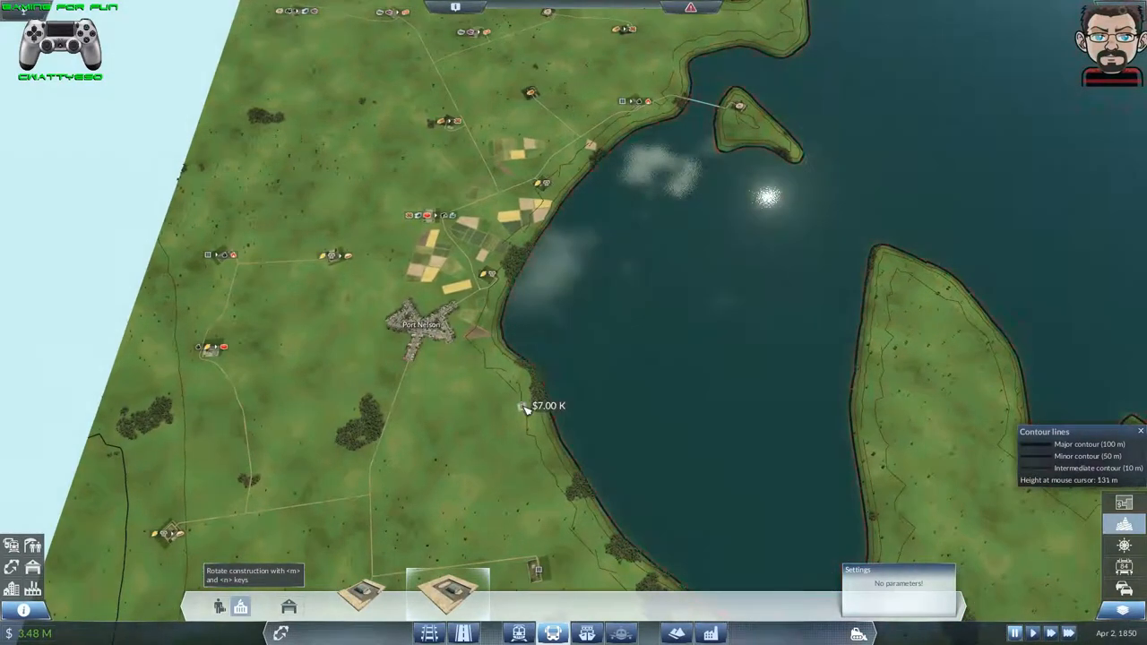
key(s)
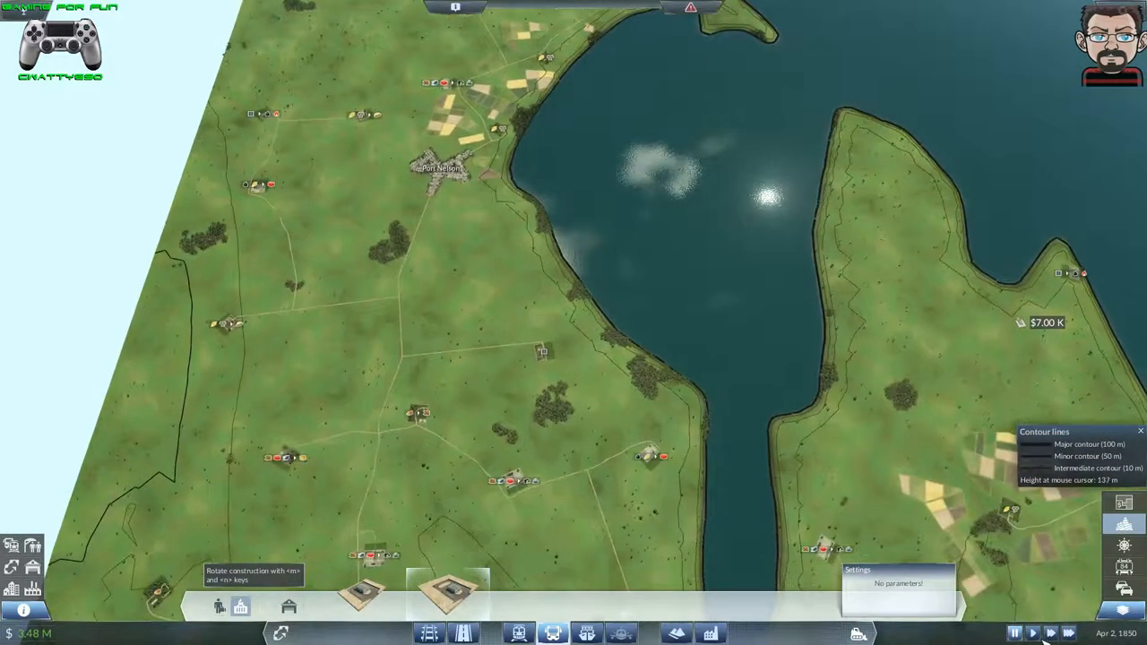
scroll(1116, 634, down, 3)
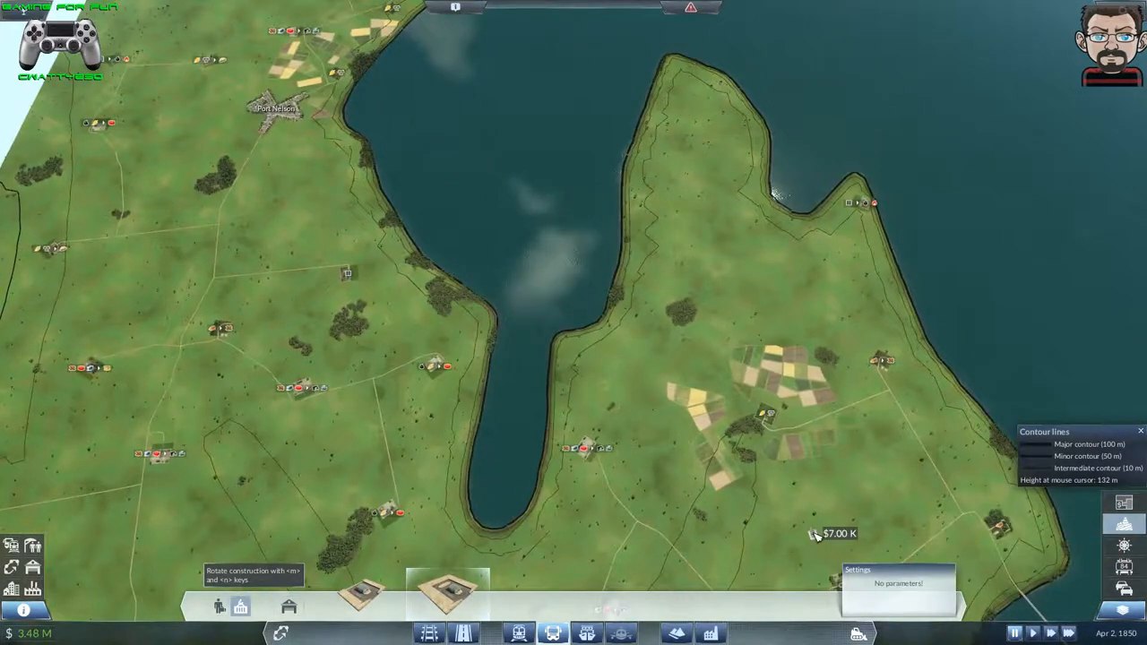
key(s)
key(d)
key(w)
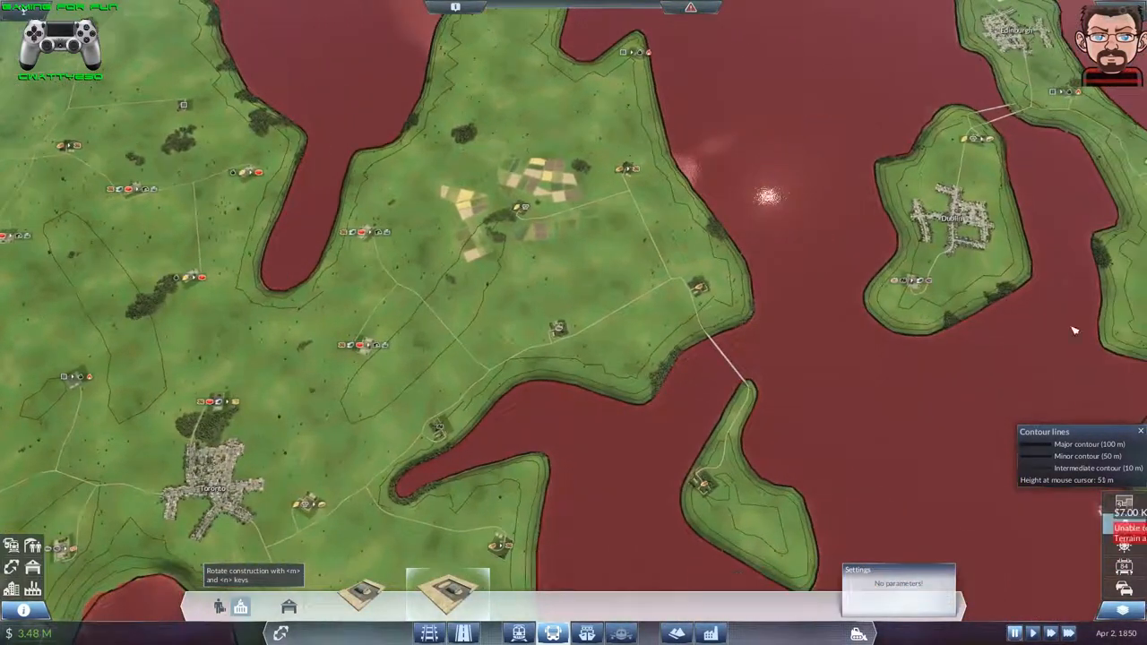
key(w)
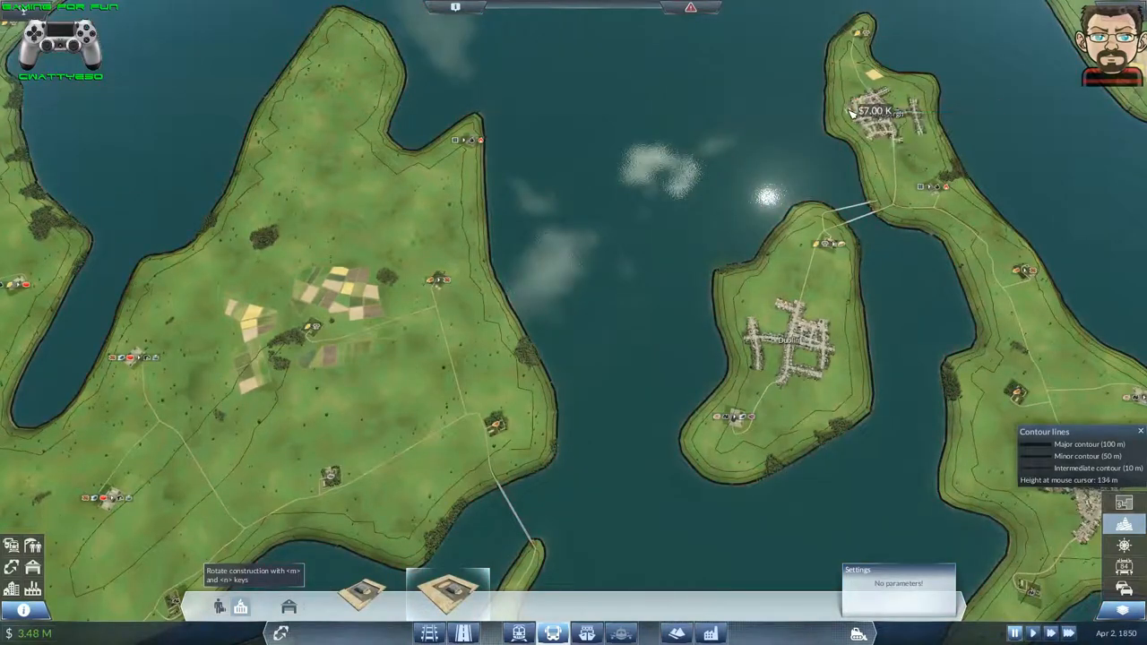
key(w)
key(a)
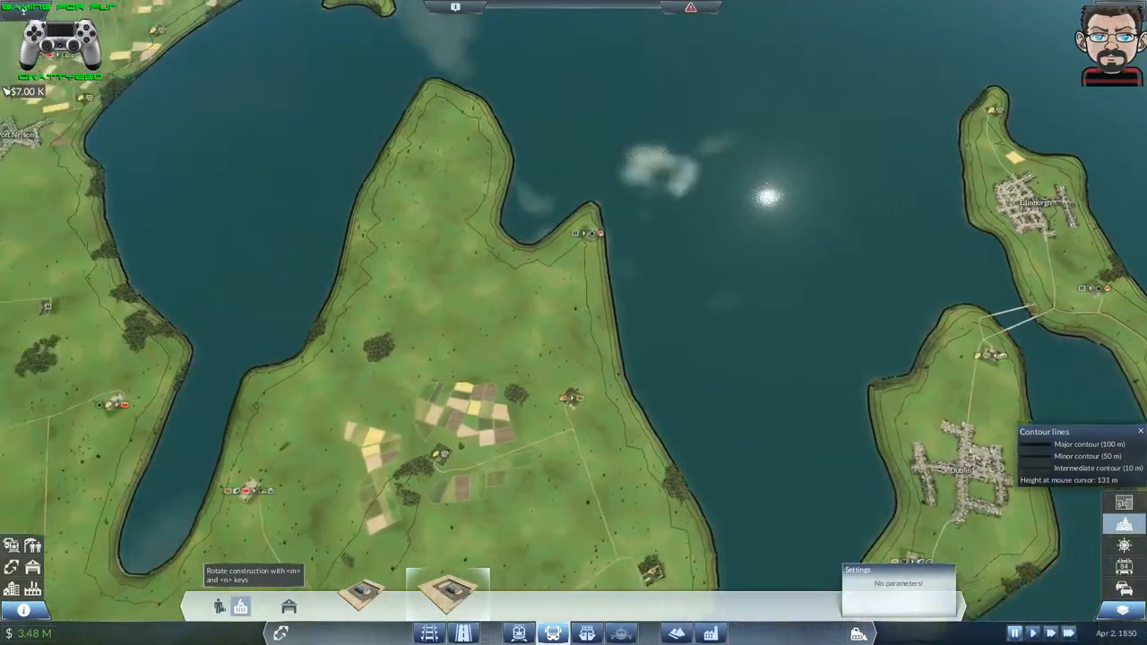
key(w)
key(s)
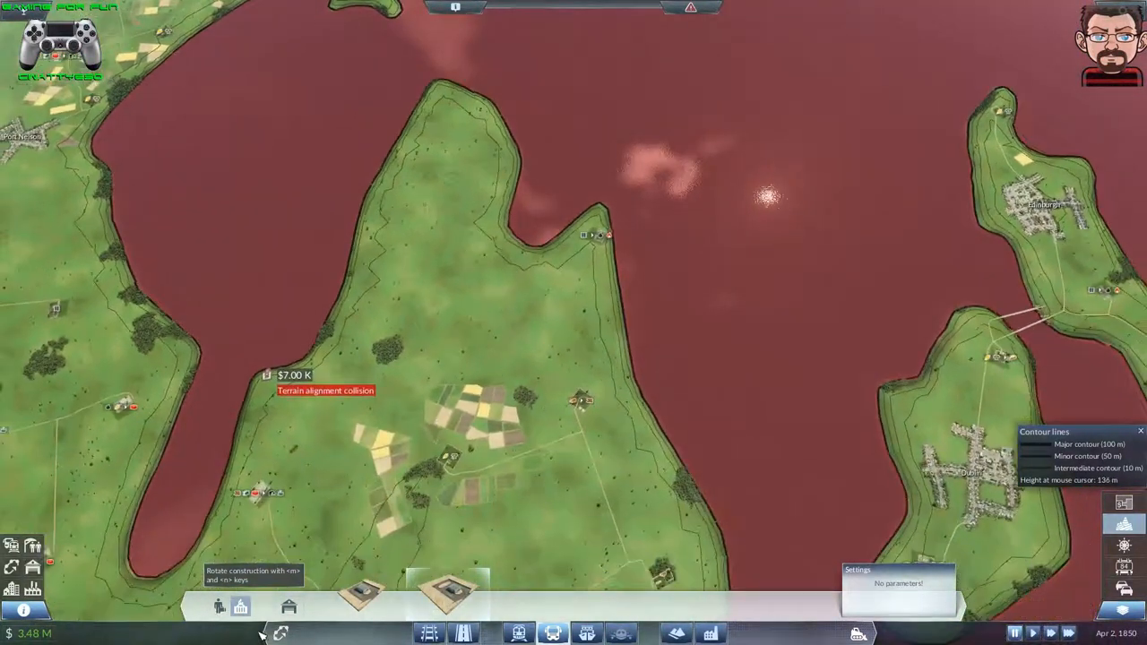
key(a)
key(s)
key(a)
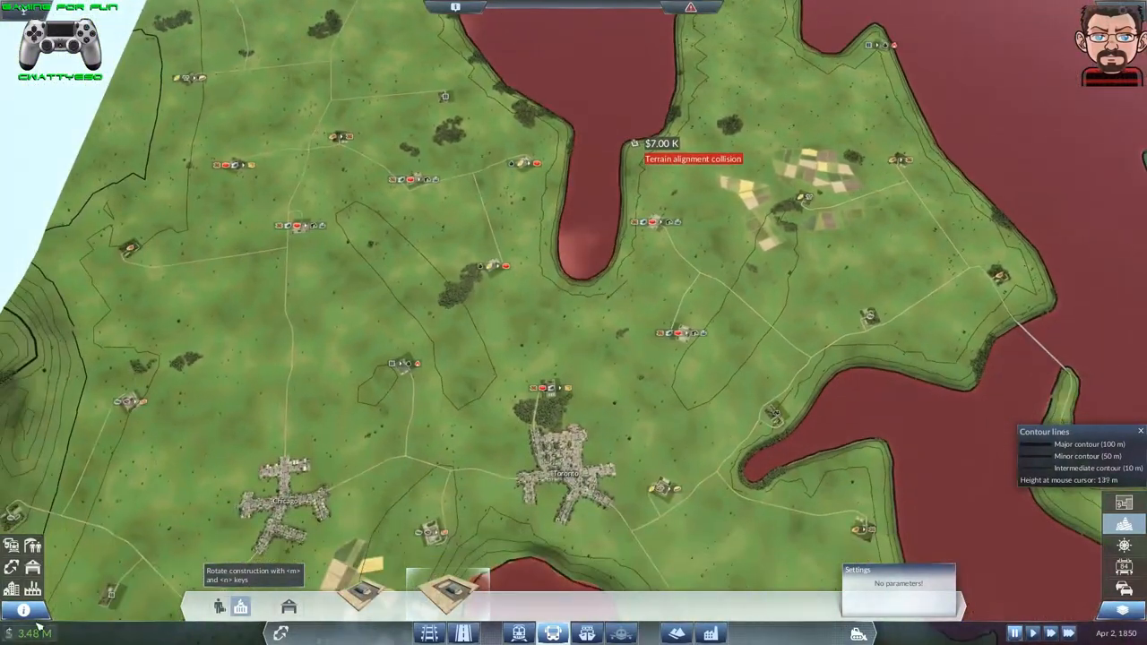
key(s)
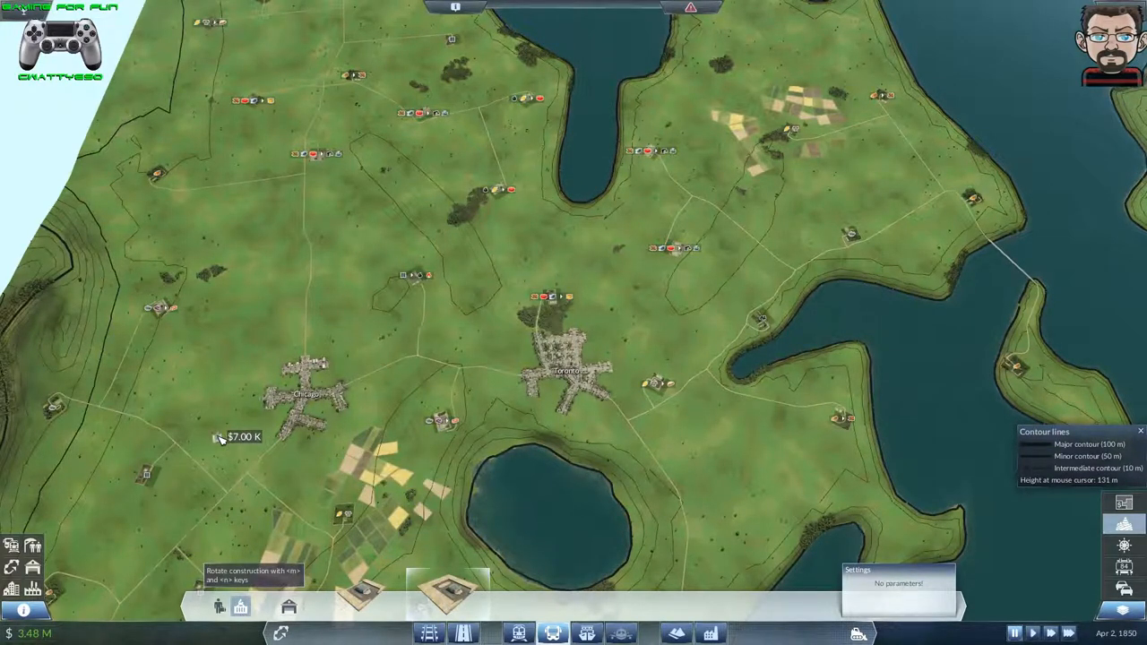
scroll(222, 438, down, 2)
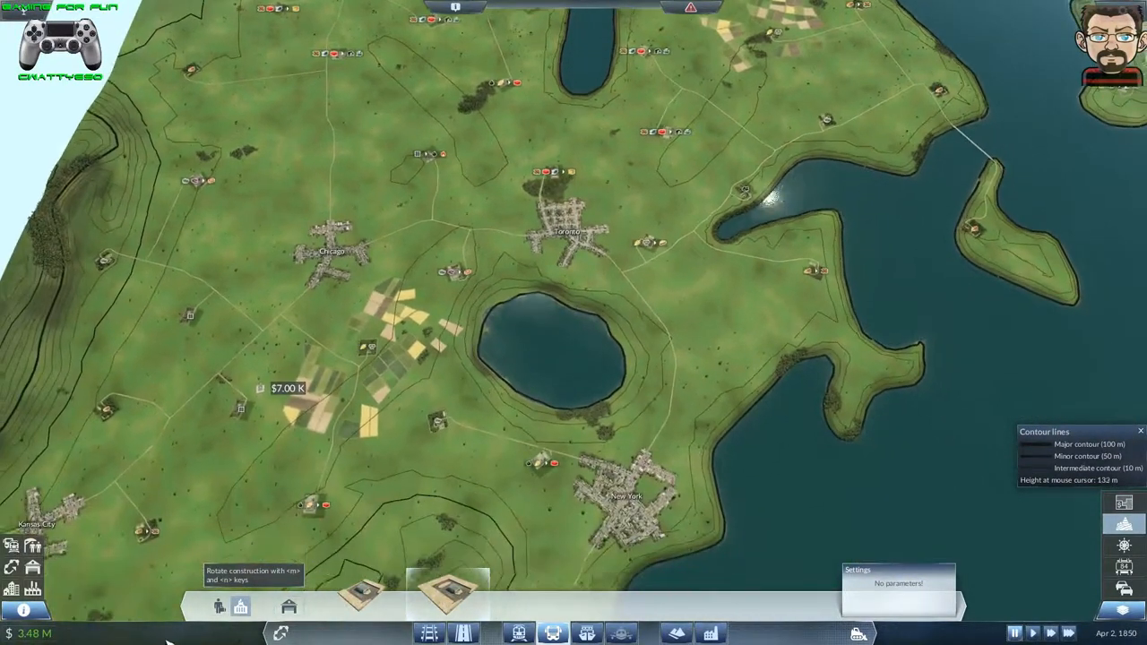
scroll(269, 475, down, 2)
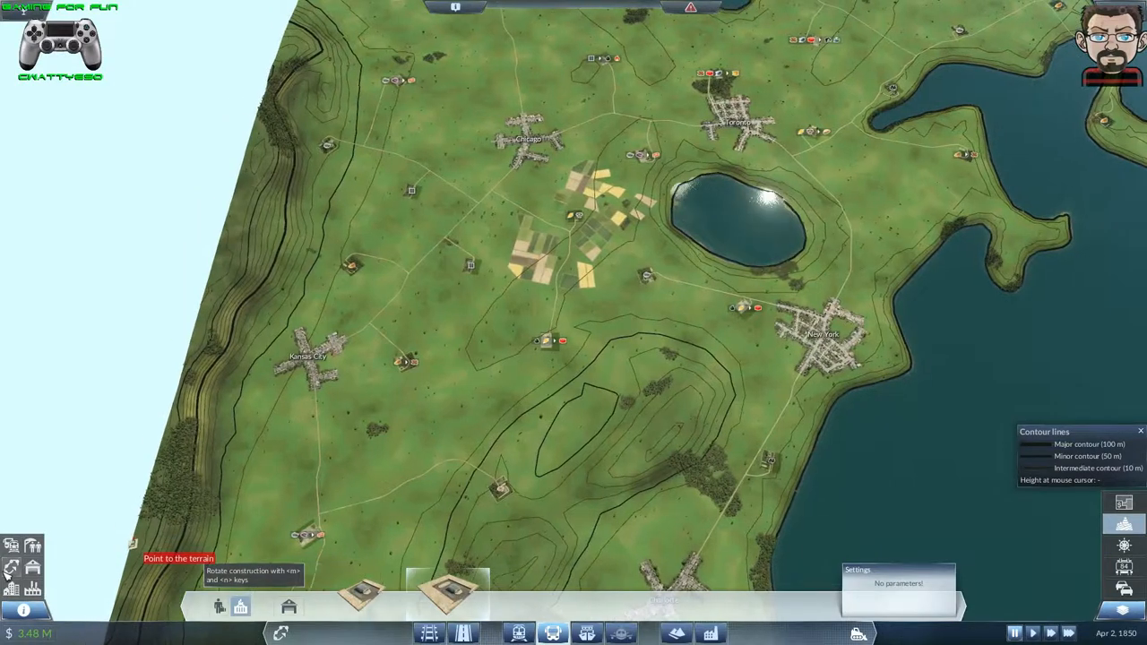
- Show the Towns list with population, shopping and jobs, and turn on land-use colouring
click(10, 589)
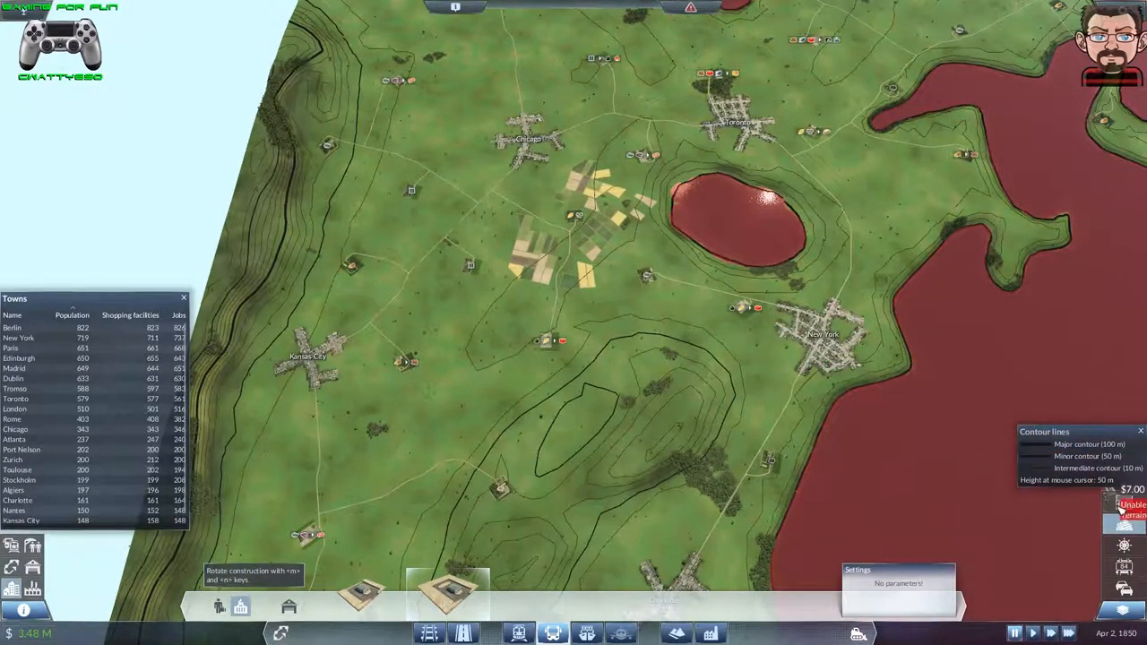
click(1119, 504)
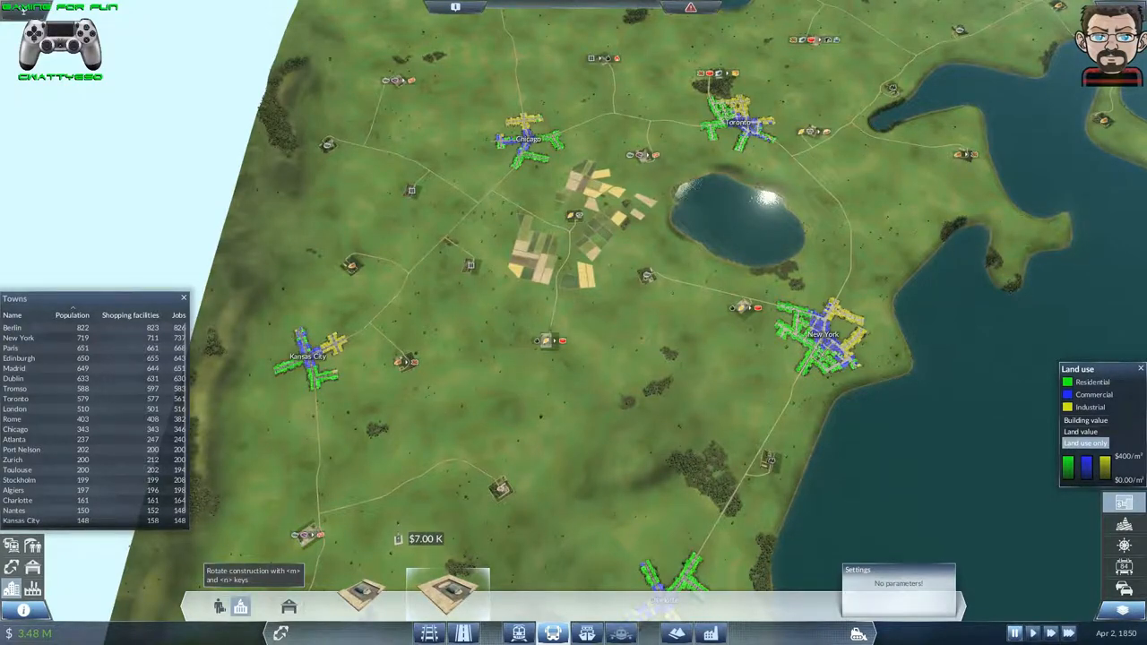
key(s)
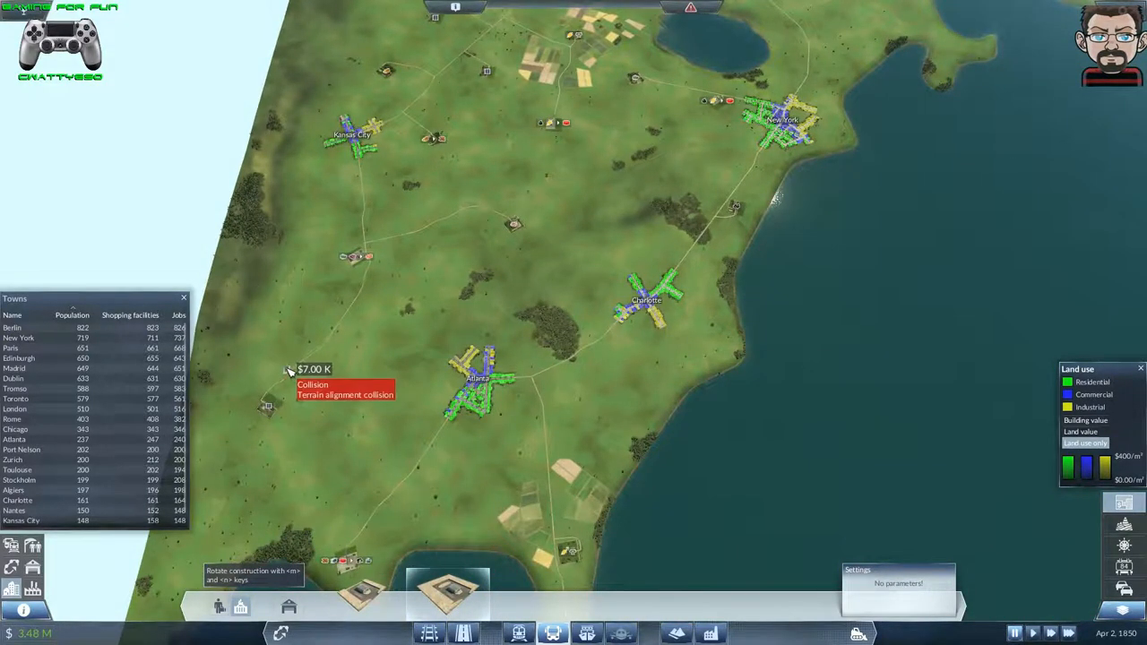
key(s)
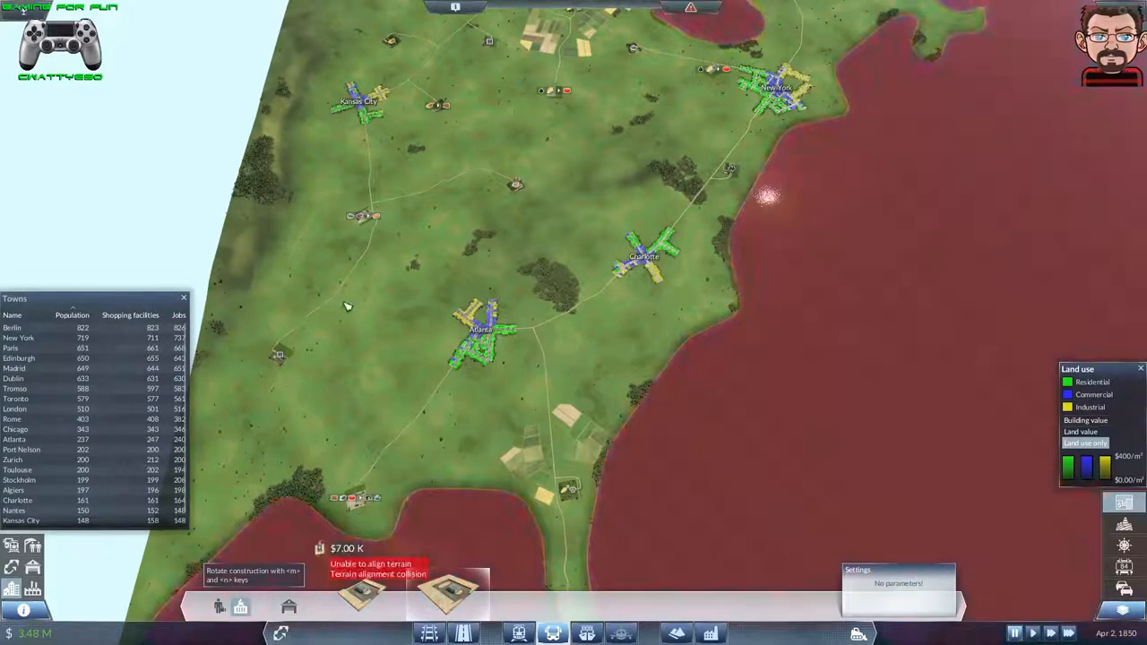
key(w)
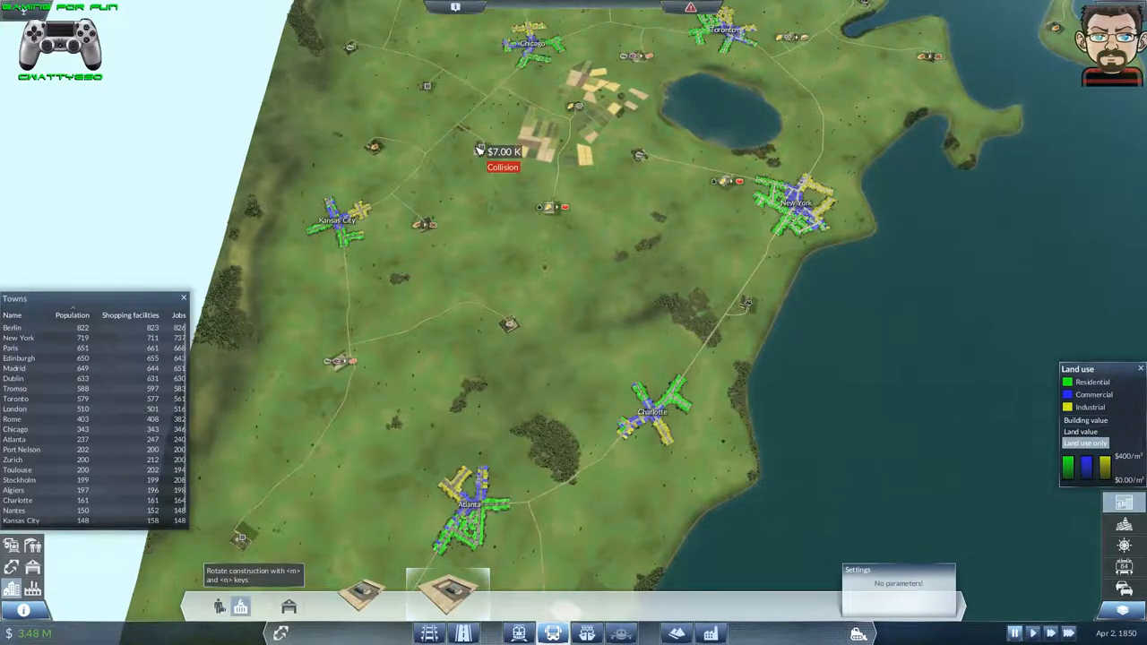
key(w)
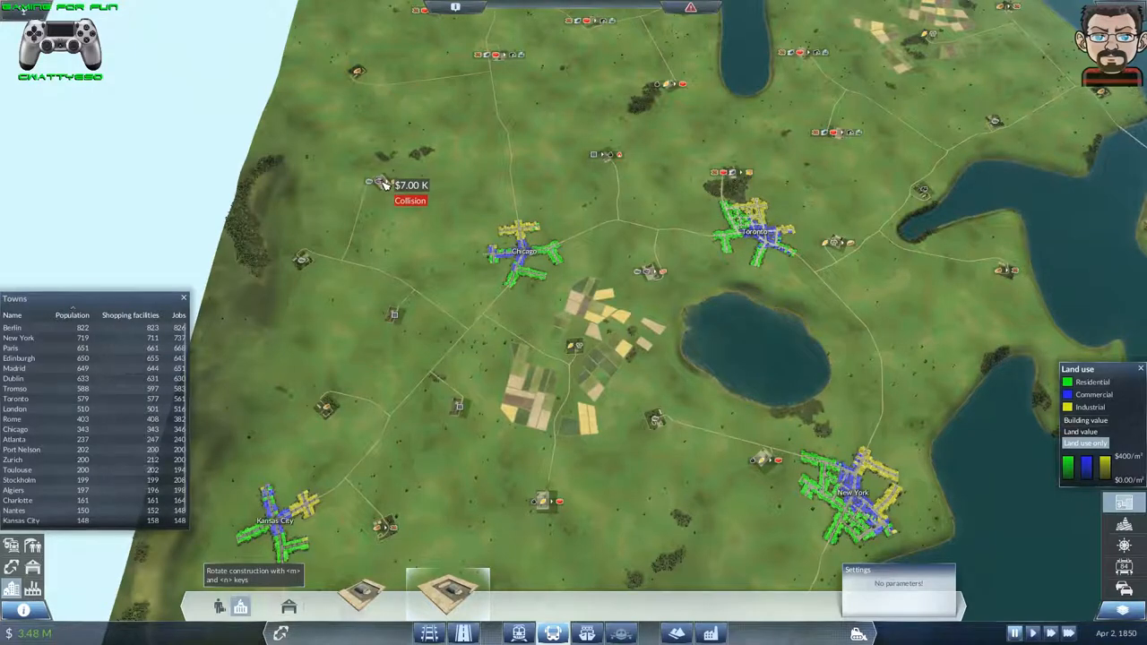
key(w)
scroll(292, 255, down, 3)
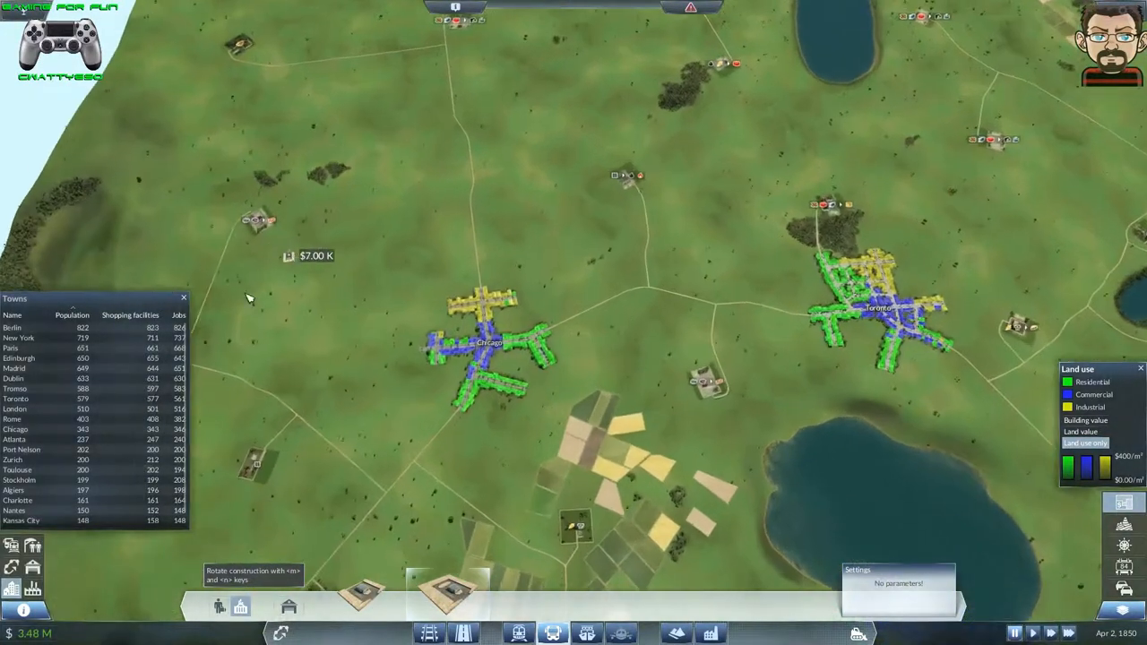
scroll(269, 376, up, 3)
scroll(269, 422, down, 2)
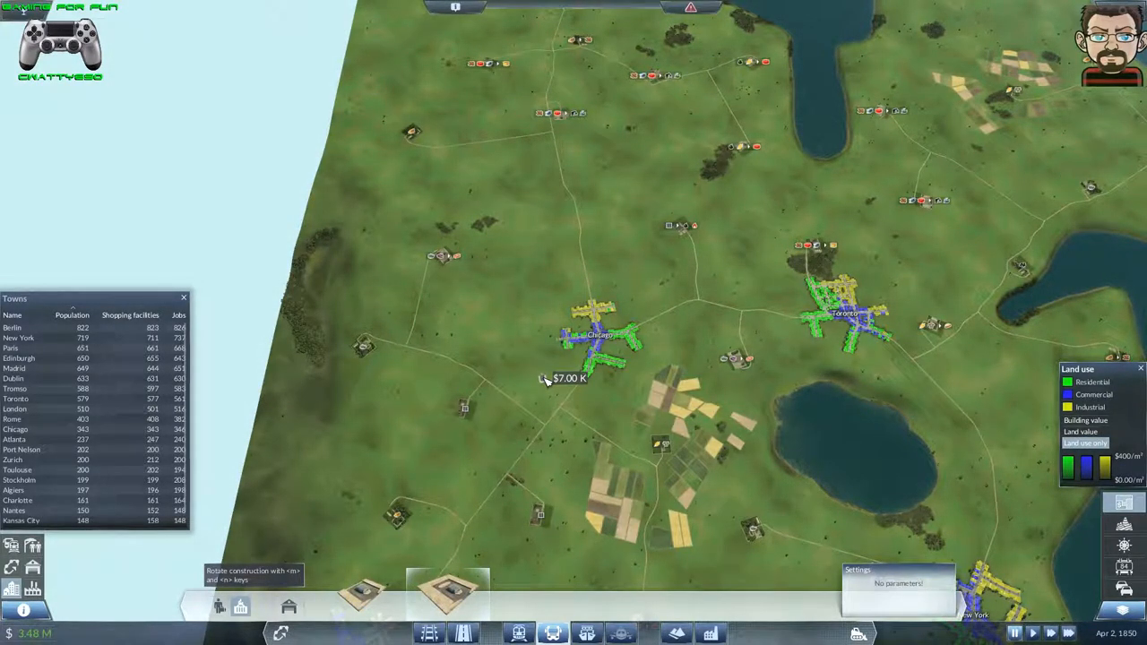
scroll(544, 379, down, 2)
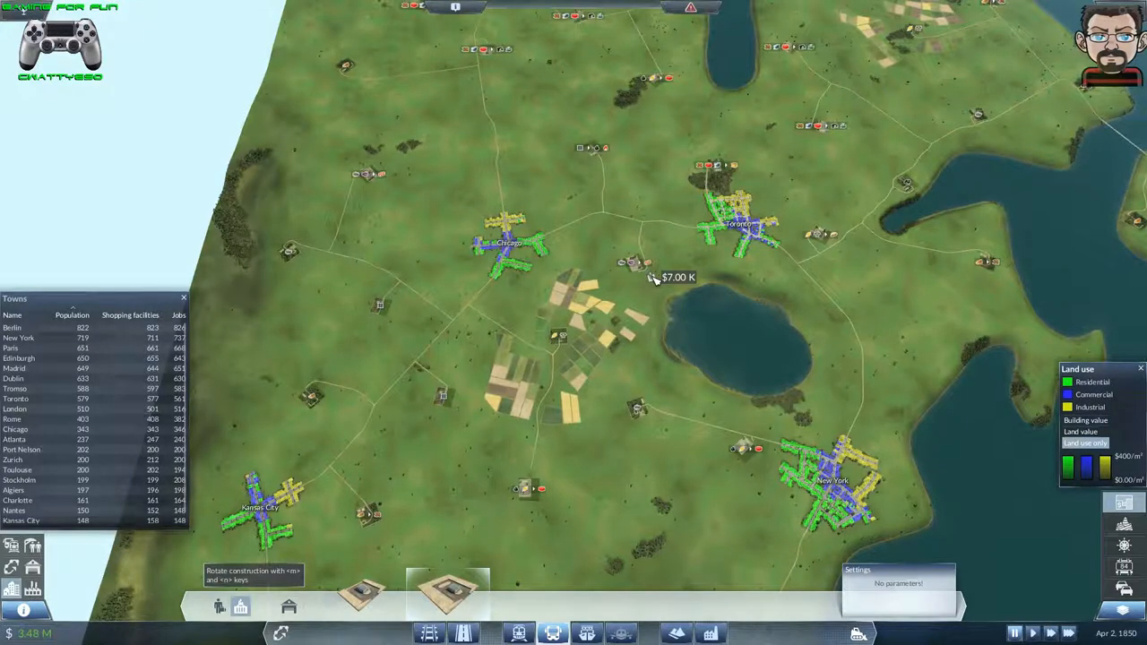
right_click(654, 277)
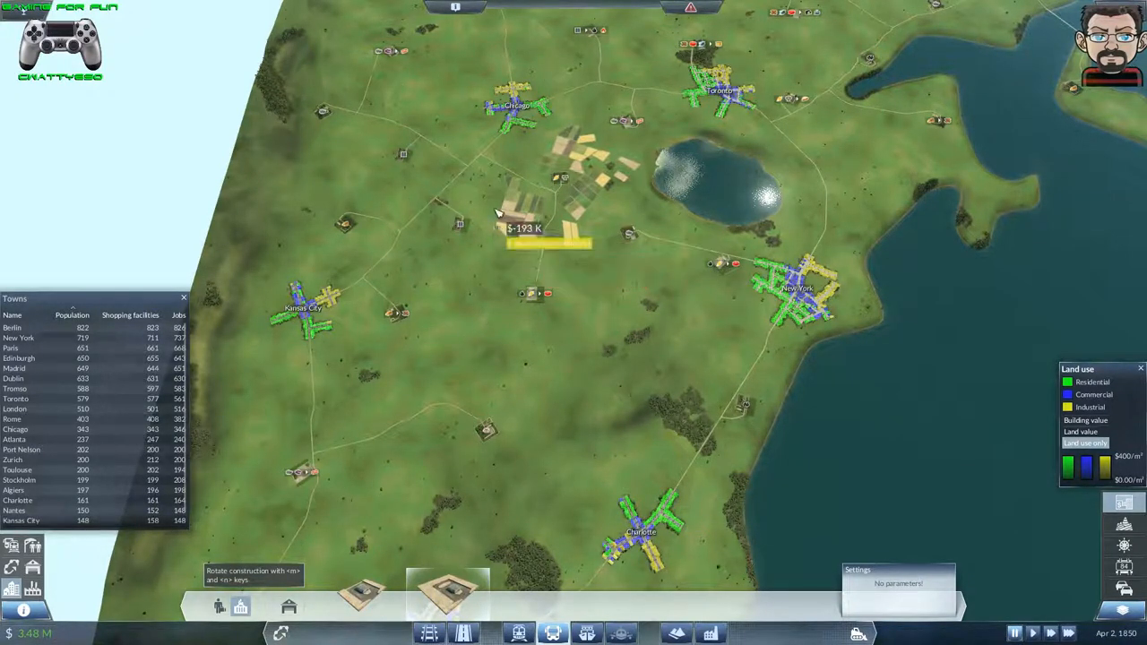
scroll(482, 76, down, 2)
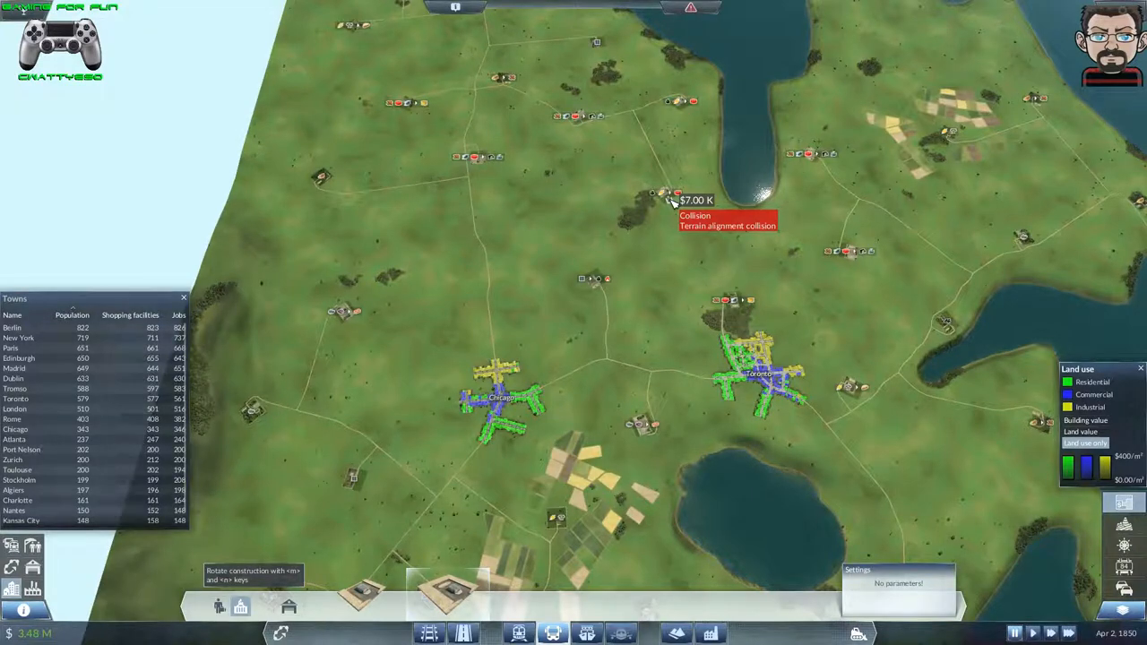
scroll(674, 201, down, 3)
- Pan south past Chicago and New York, then east across the ocean and north toward Paris
key(w)
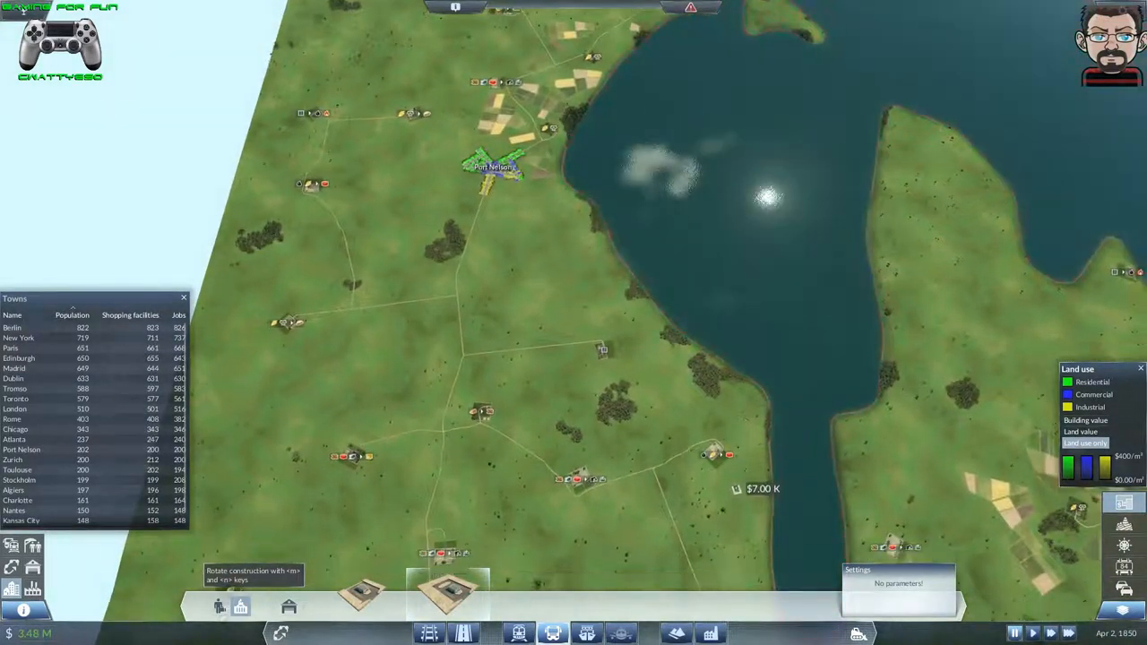
scroll(736, 488, up, 2)
key(s)
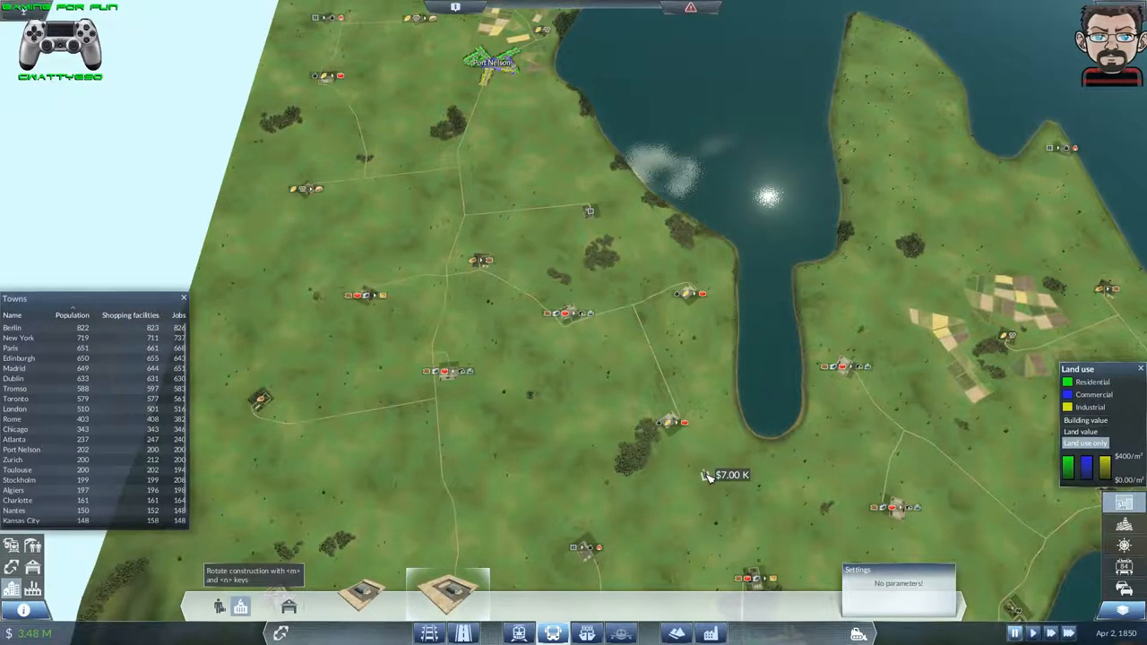
key(s)
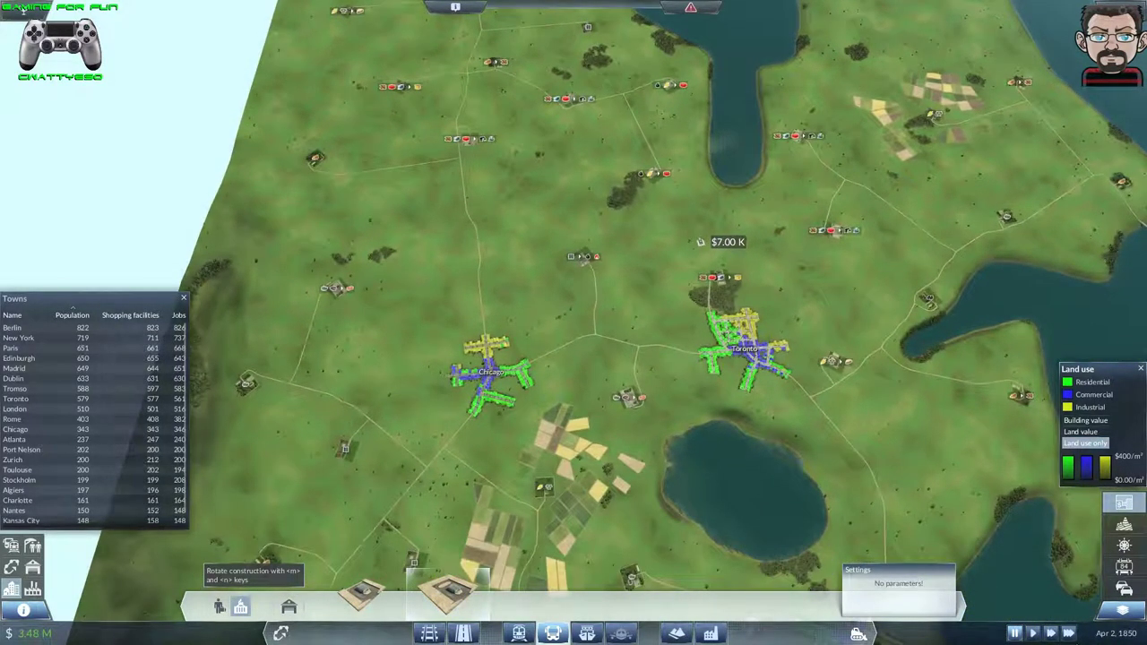
scroll(701, 242, down, 3)
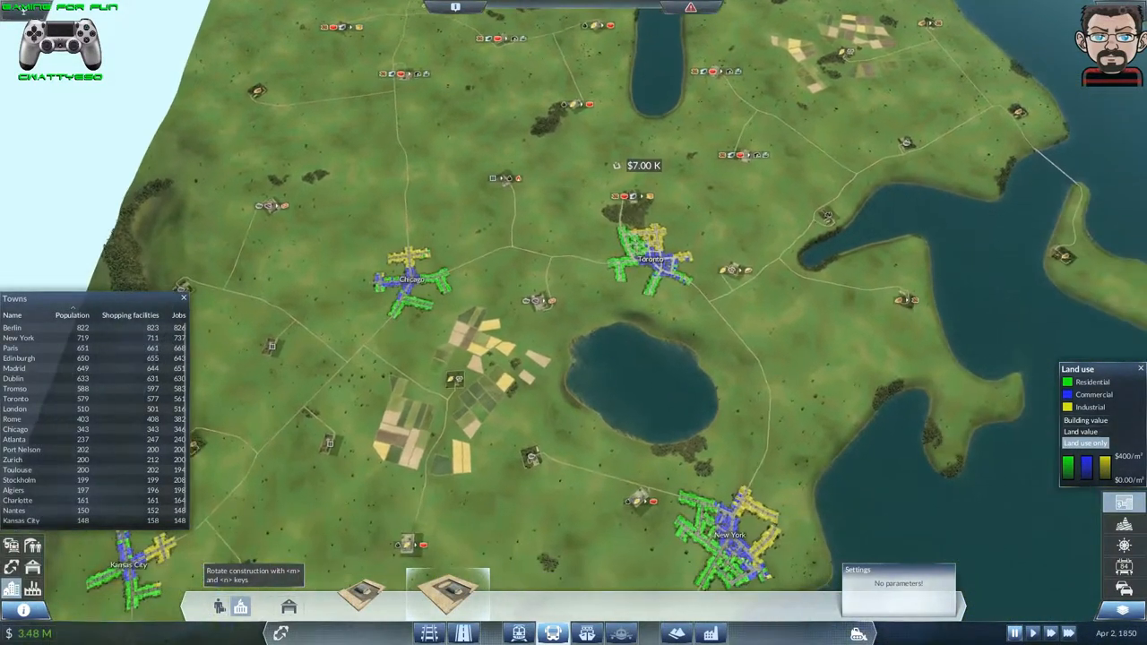
key(s)
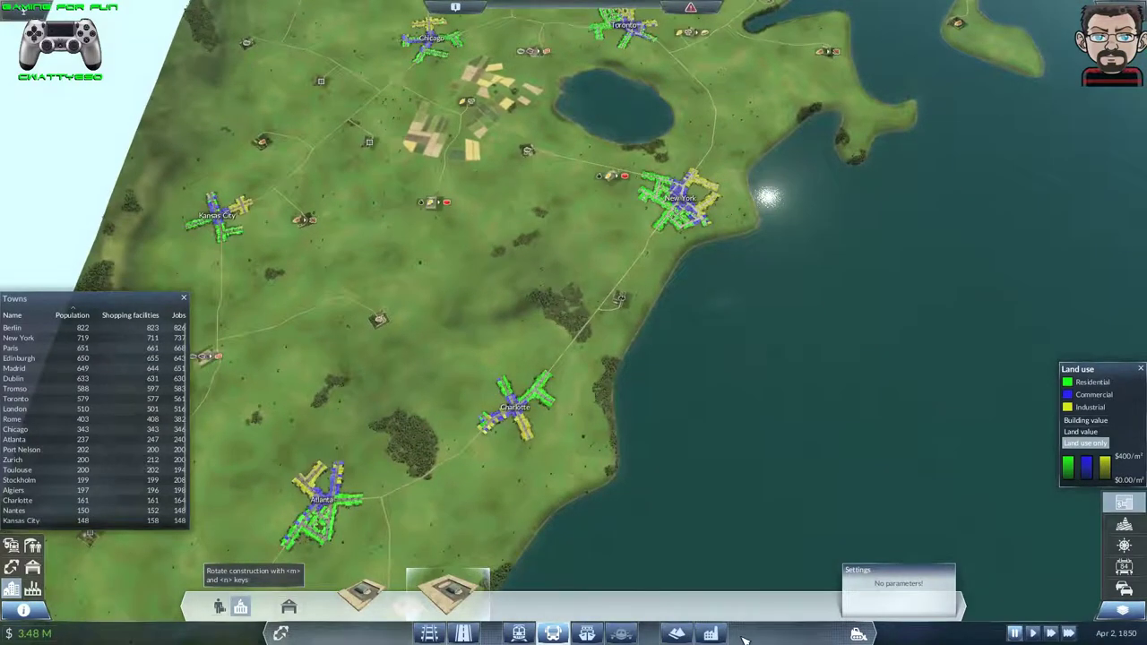
key(s)
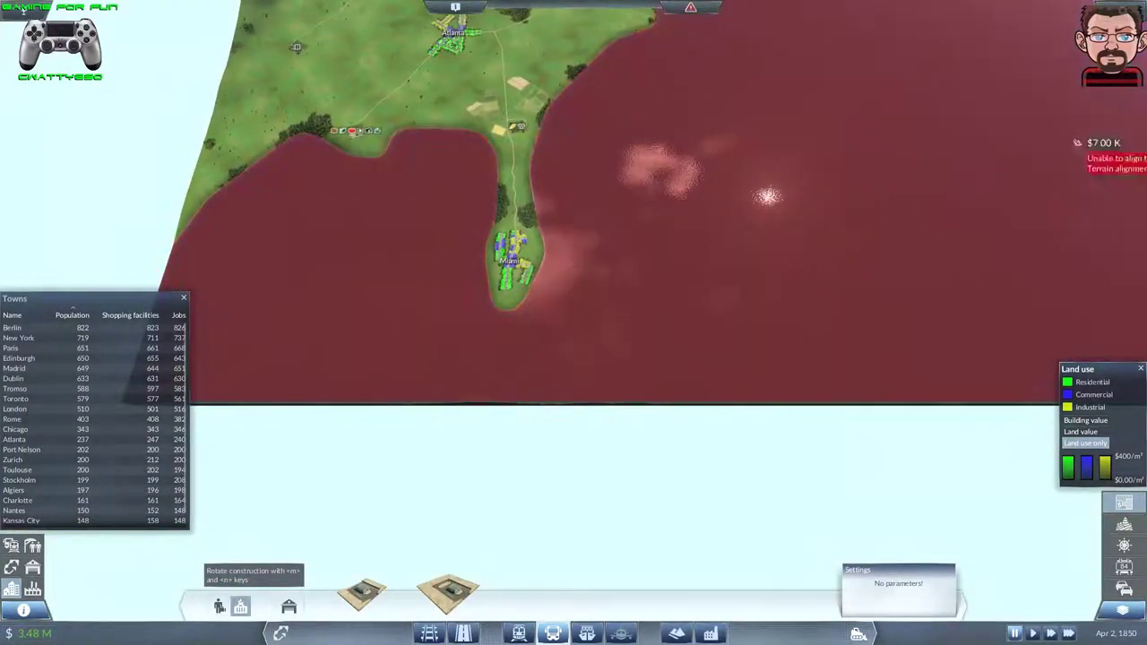
key(d)
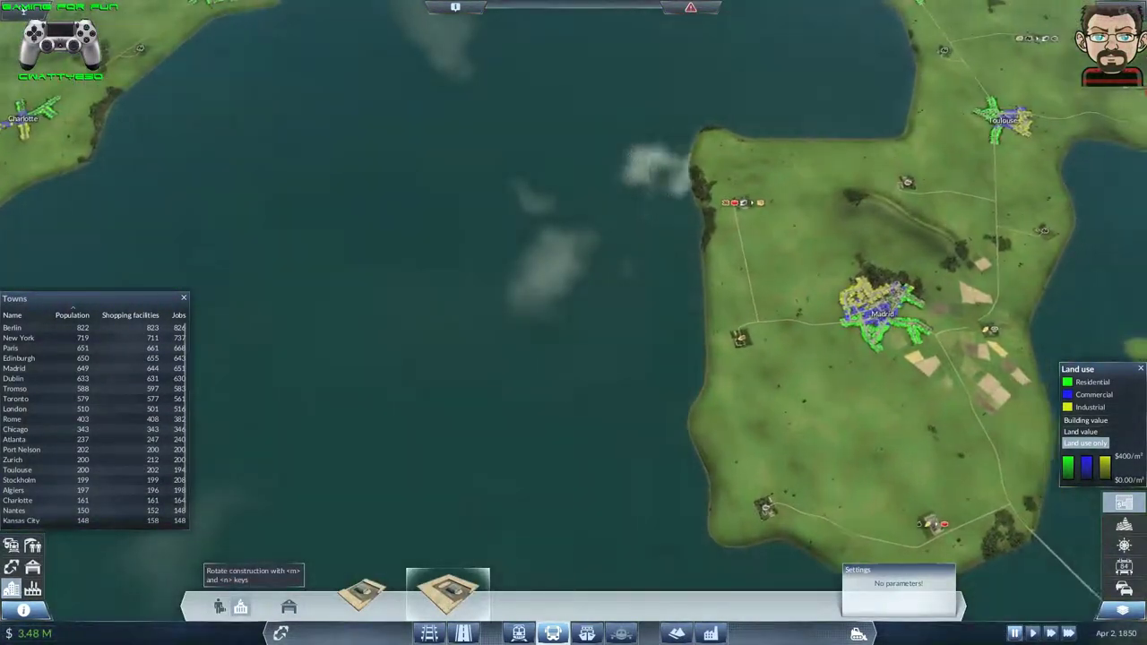
key(d)
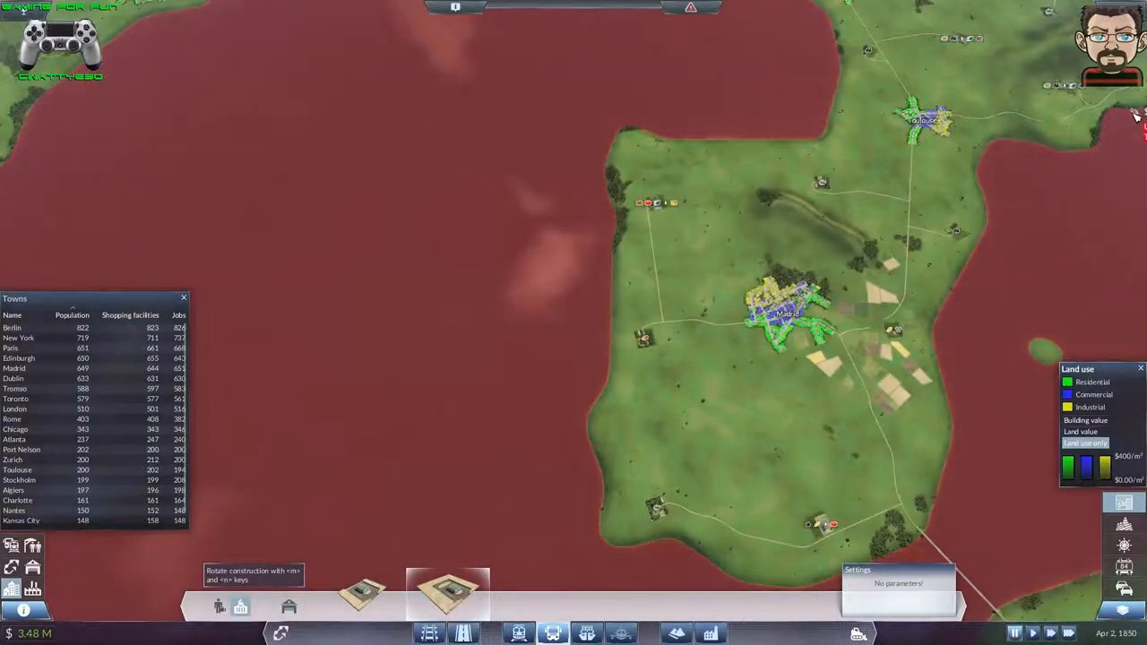
key(a)
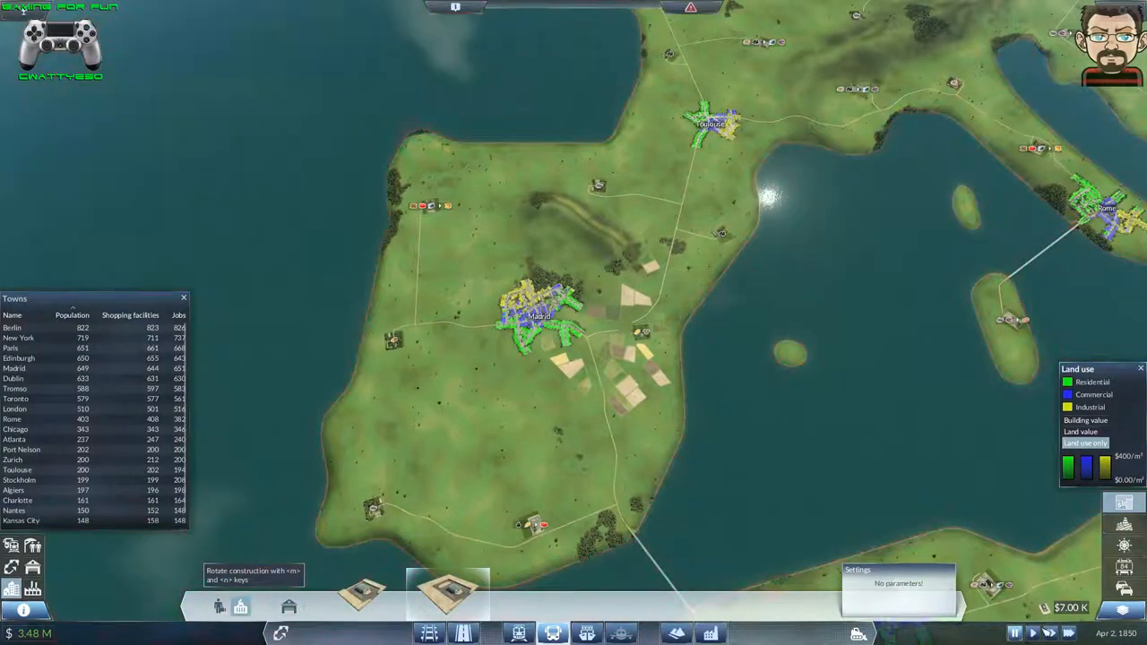
scroll(771, 198, down, 2)
key(w)
key(w)
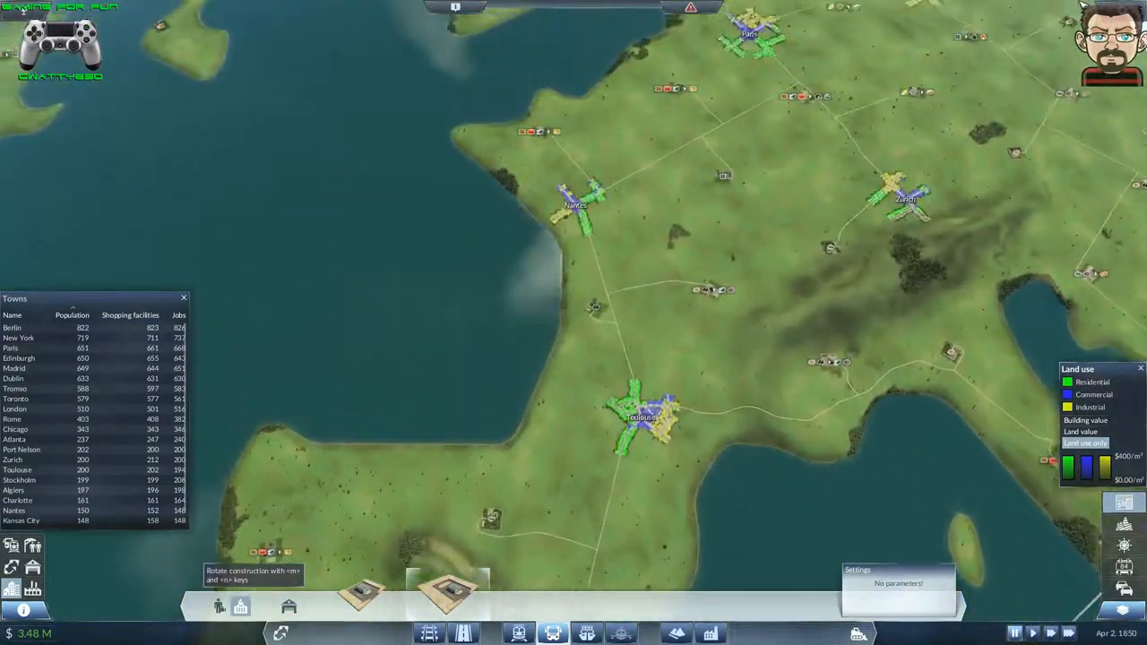
key(w)
scroll(733, 204, down, 3)
key(w)
scroll(733, 204, up, 3)
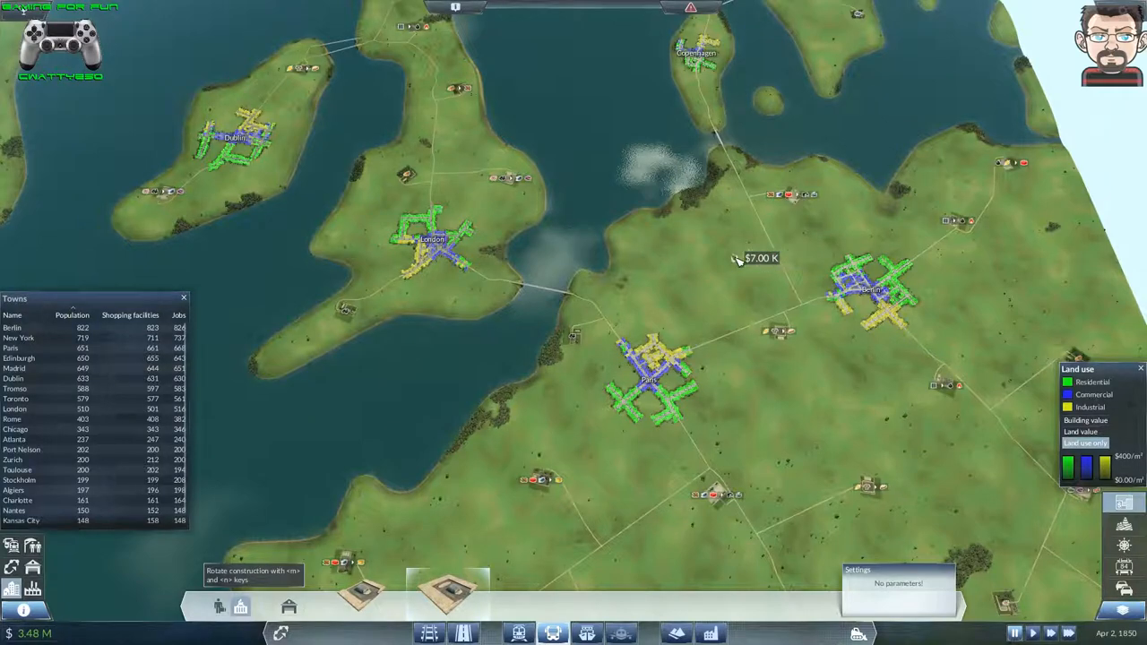
- Close the Towns list and cancel the pending $7.00K building placement
click(184, 299)
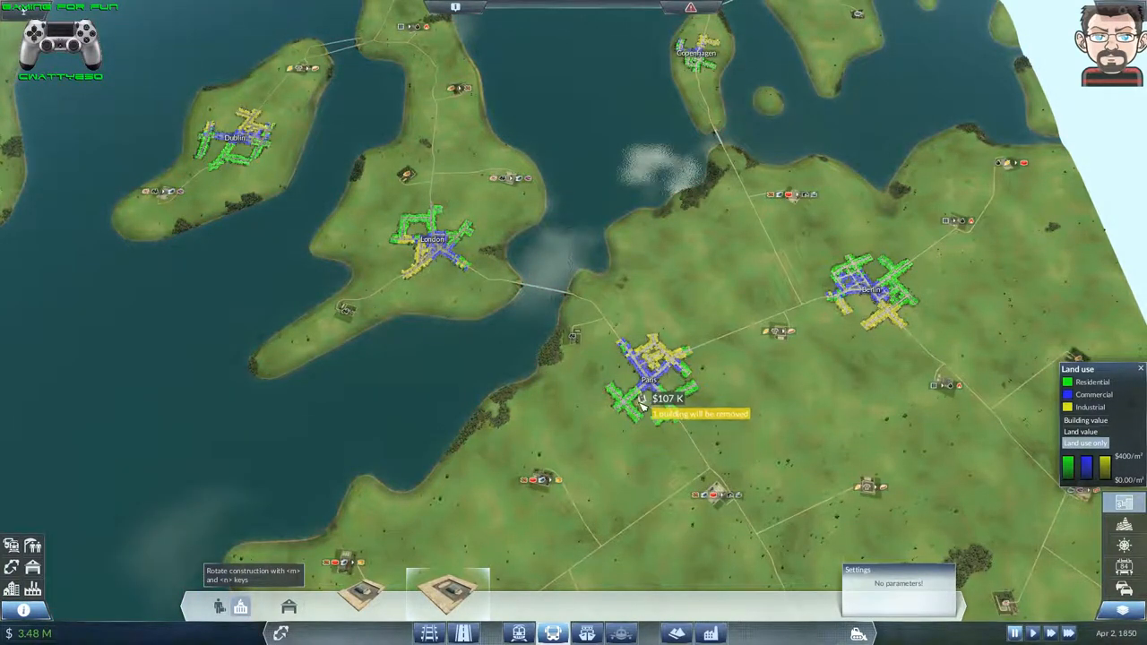
click(553, 634)
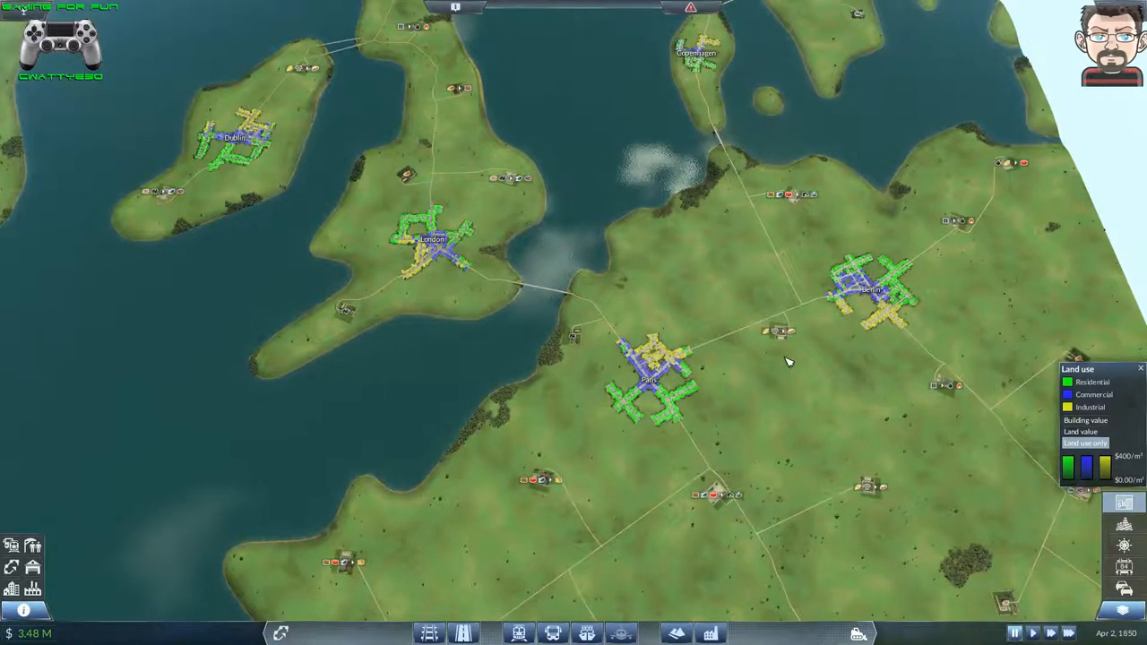
key(d)
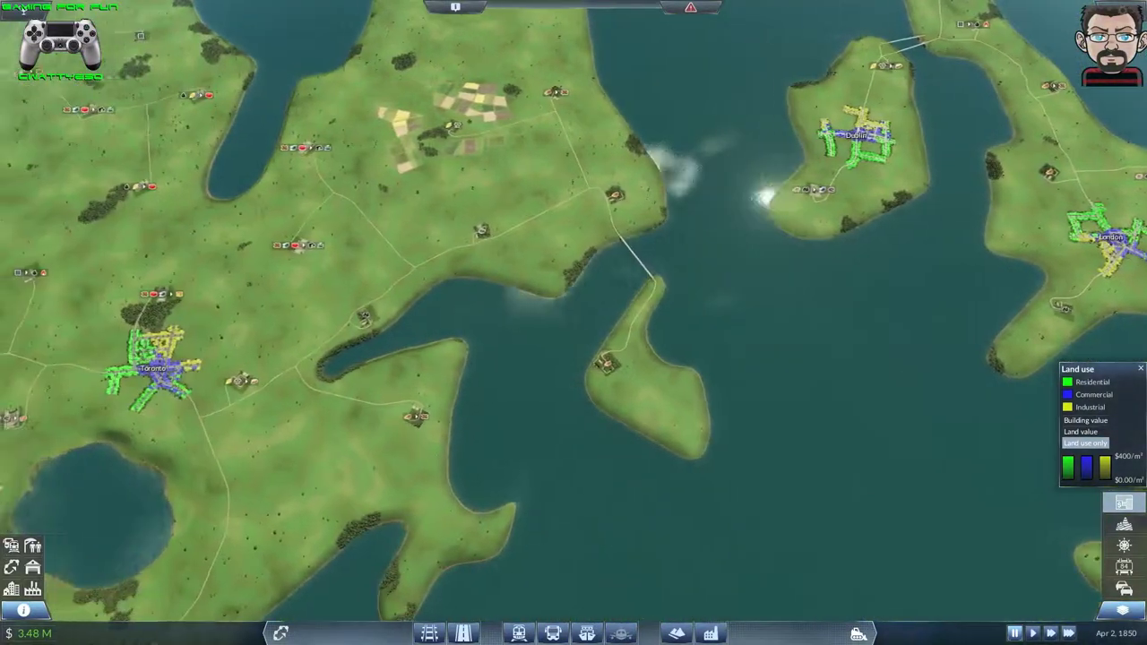
drag(574, 269, 324, 456)
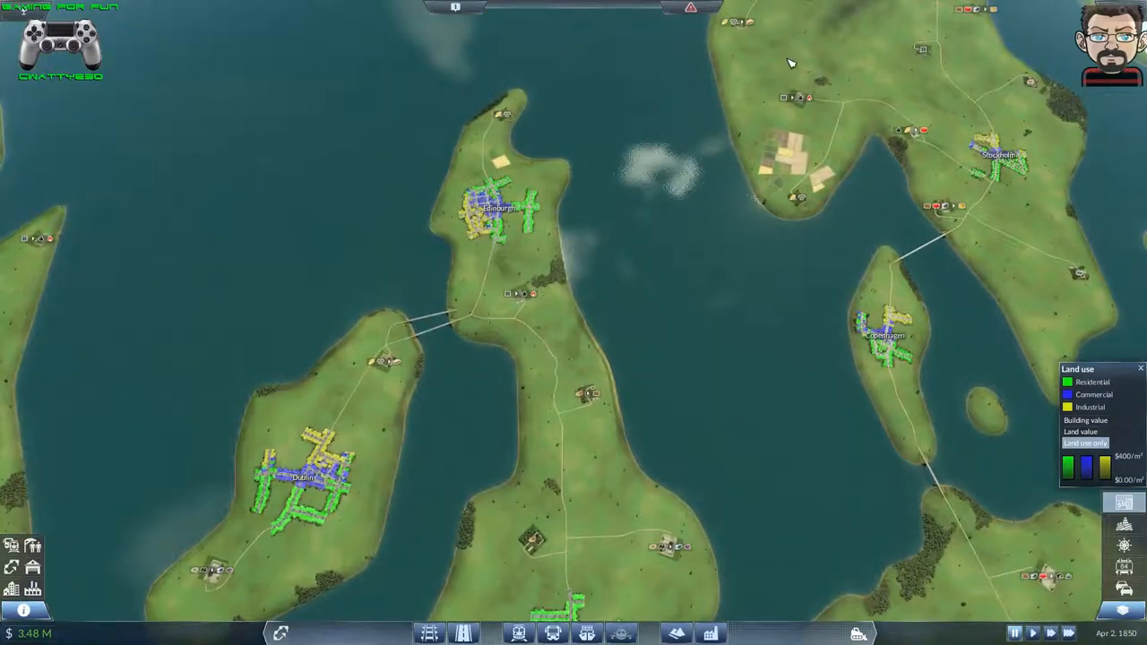
scroll(735, 90, up, 3)
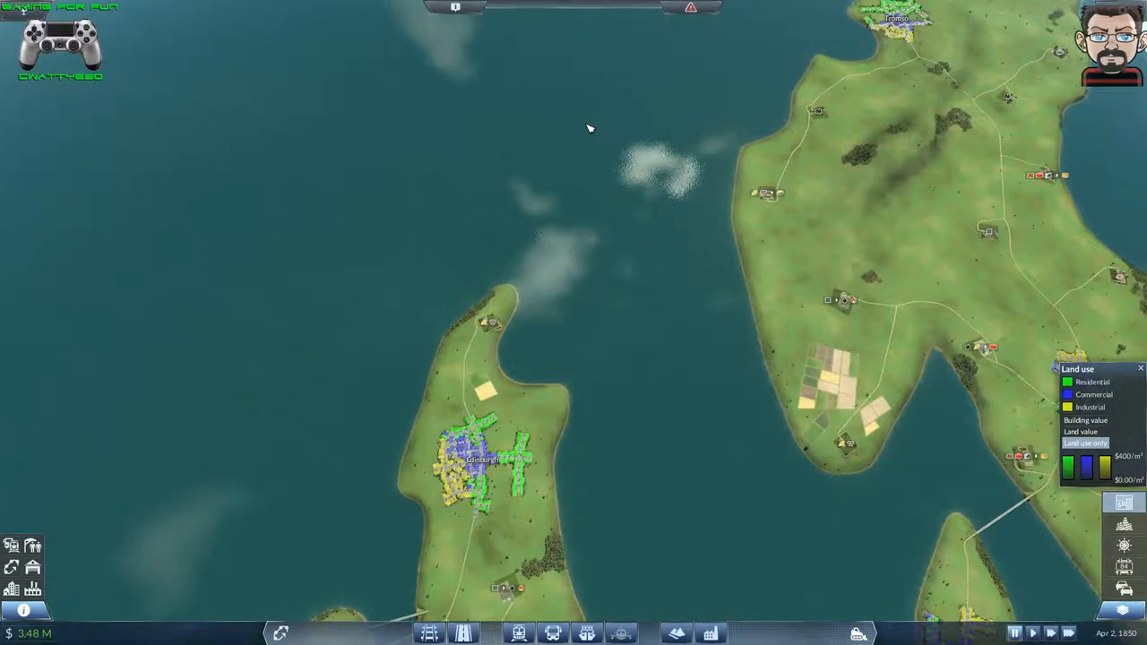
scroll(550, 389, down, 5)
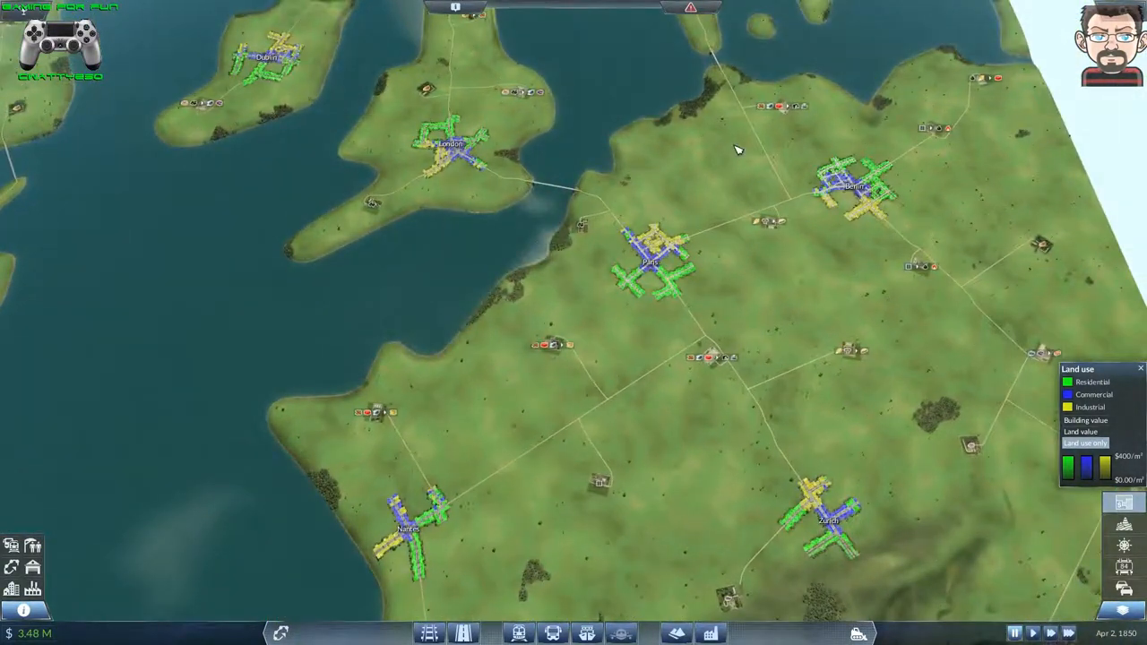
scroll(780, 240, up, 4)
scroll(780, 241, up, 5)
scroll(780, 240, up, 3)
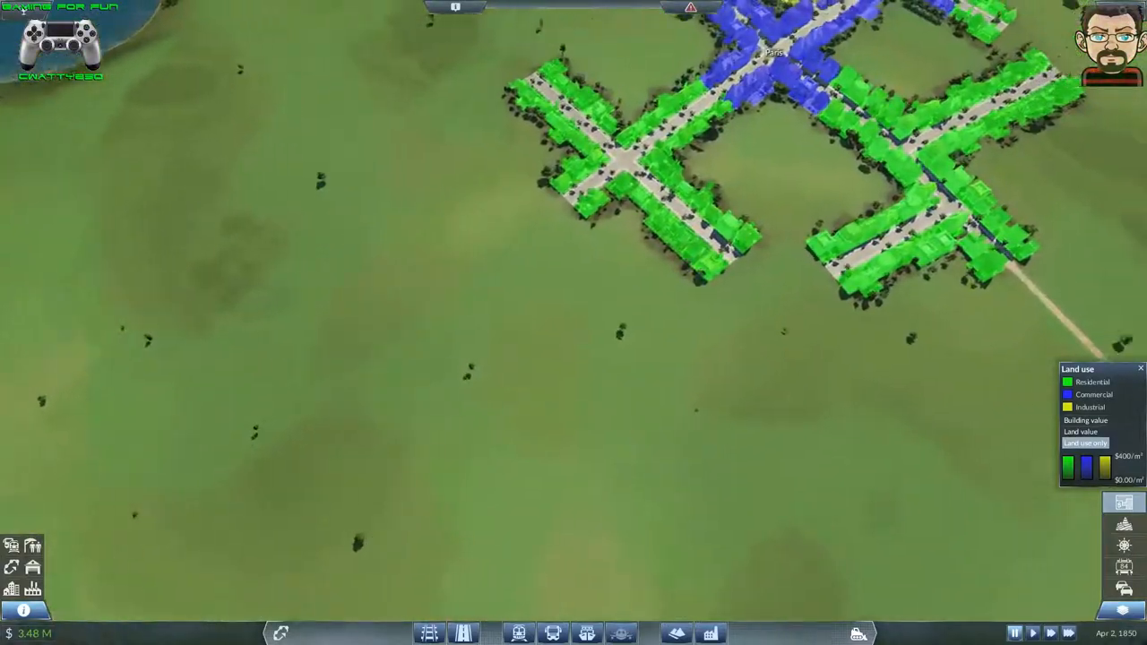
scroll(372, 435, up, 3)
scroll(372, 434, up, 2)
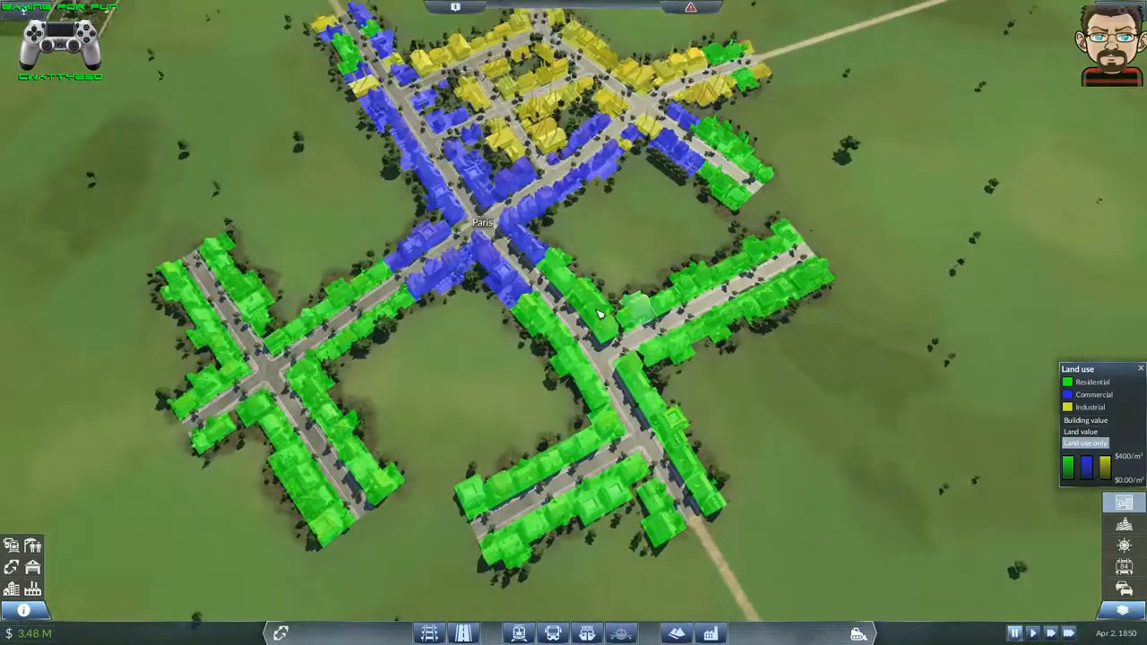